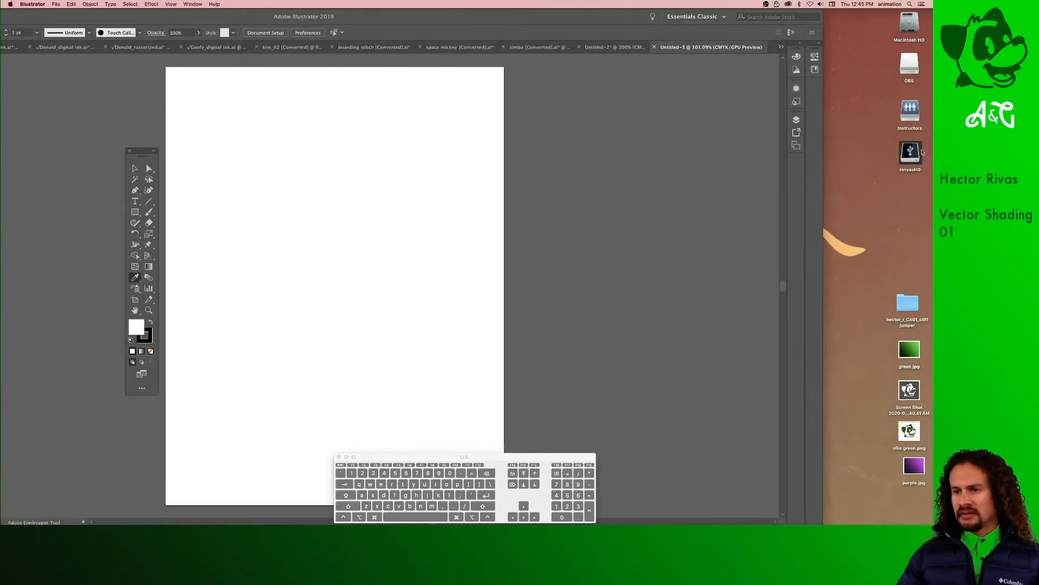
Open the external USB drive in Finder, collapse the apparel and Standard Characters folders, and expand Monsters under Character_art.
double_click(909, 154)
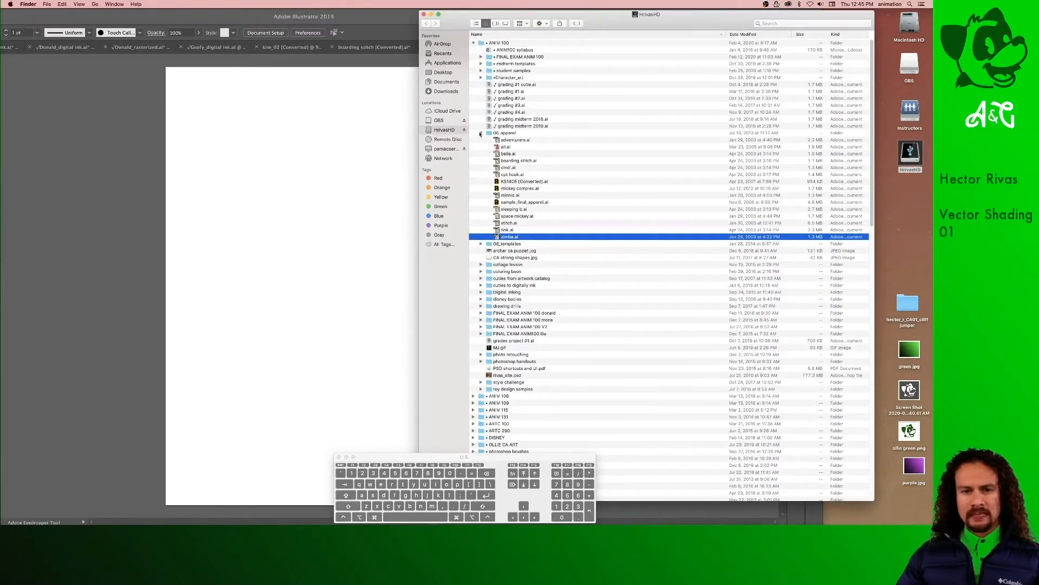
click(480, 133)
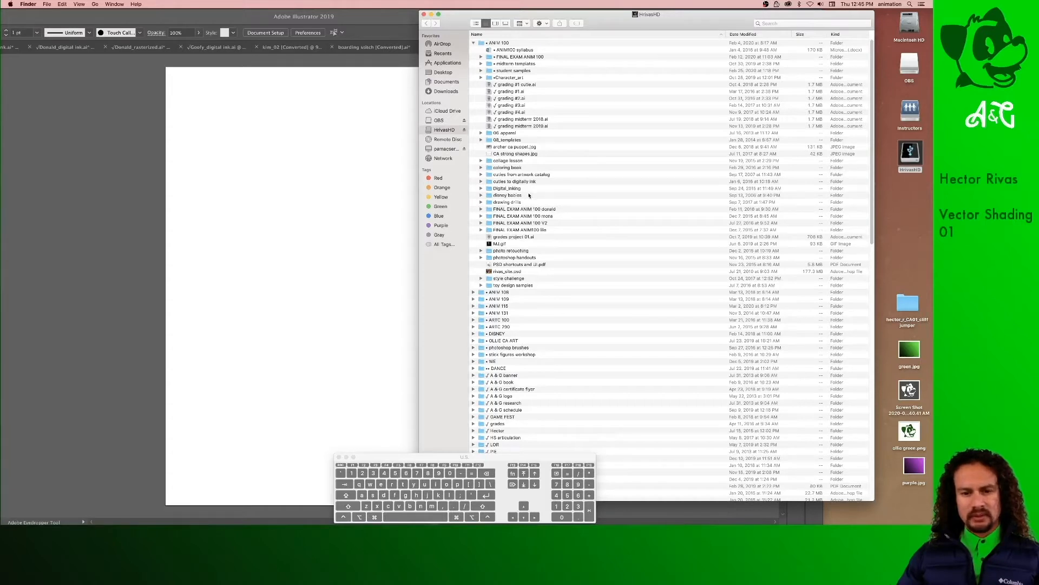
click(480, 78)
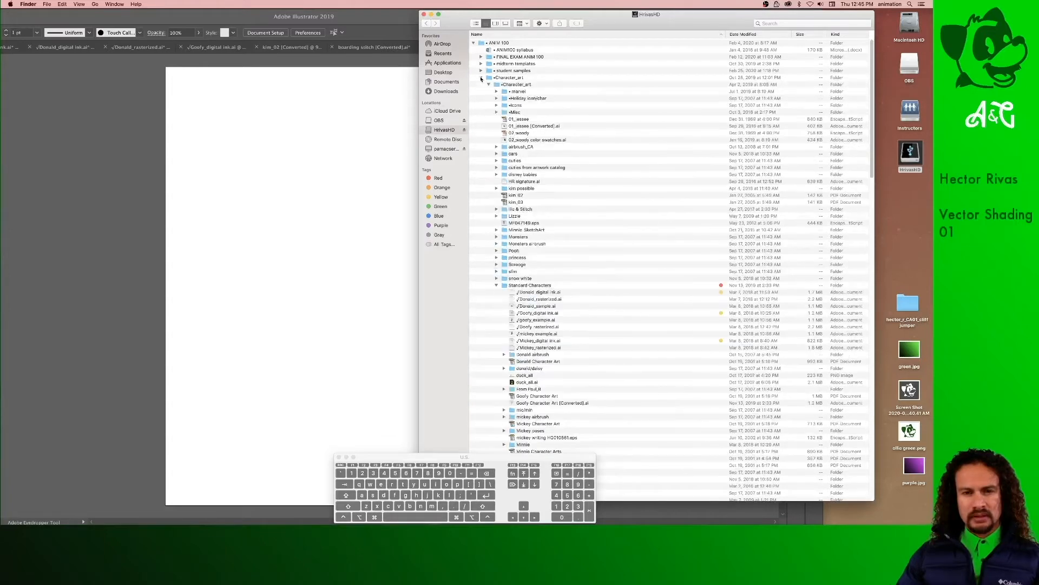
click(496, 285)
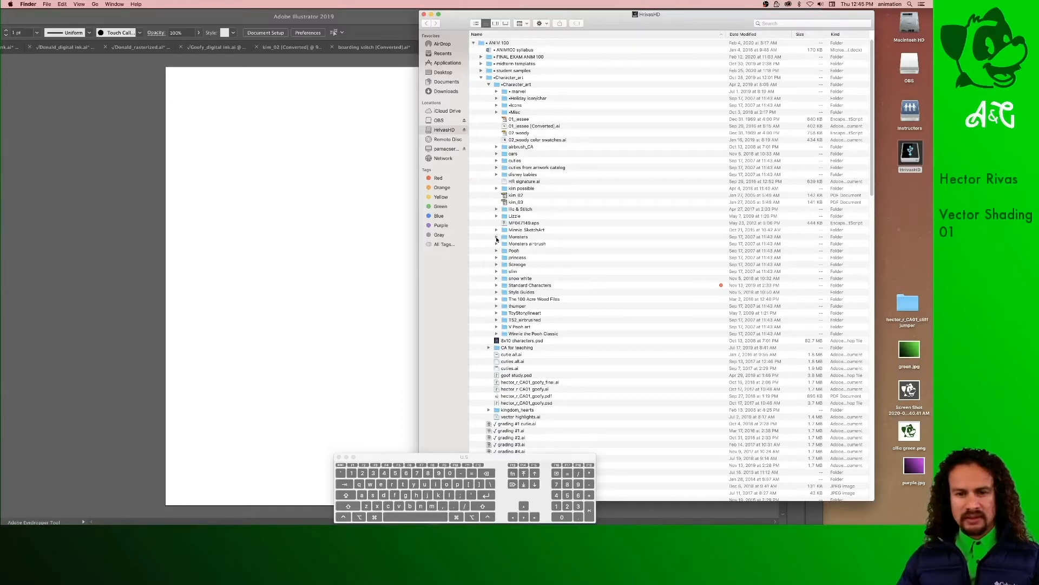
click(496, 238)
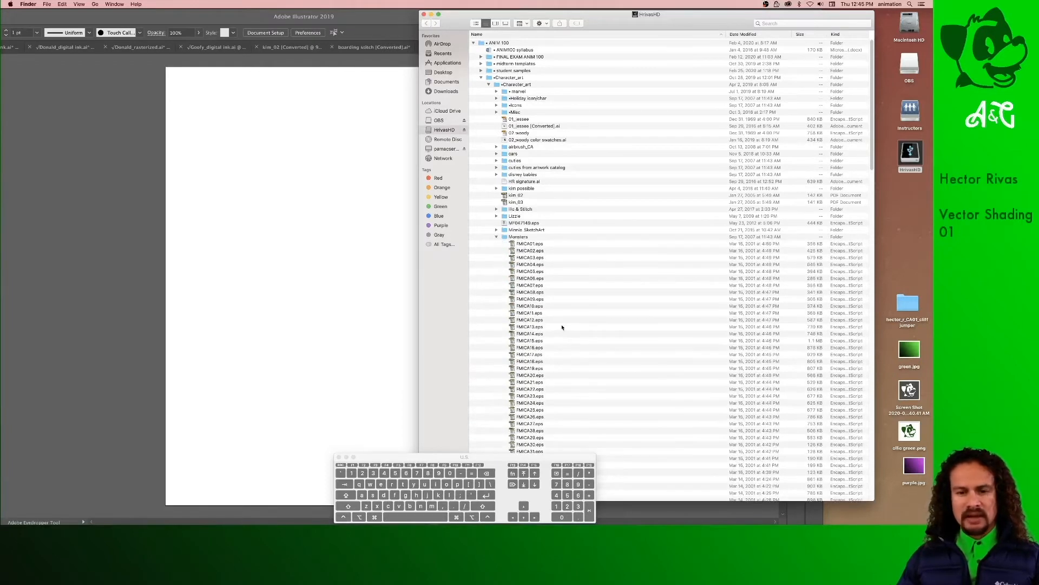
Open FMICA13.eps, FMICA18.eps, FMICA24.eps, FMICA28.eps and FMICA07.eps from the Monsters folder in Illustrator.
click(530, 328)
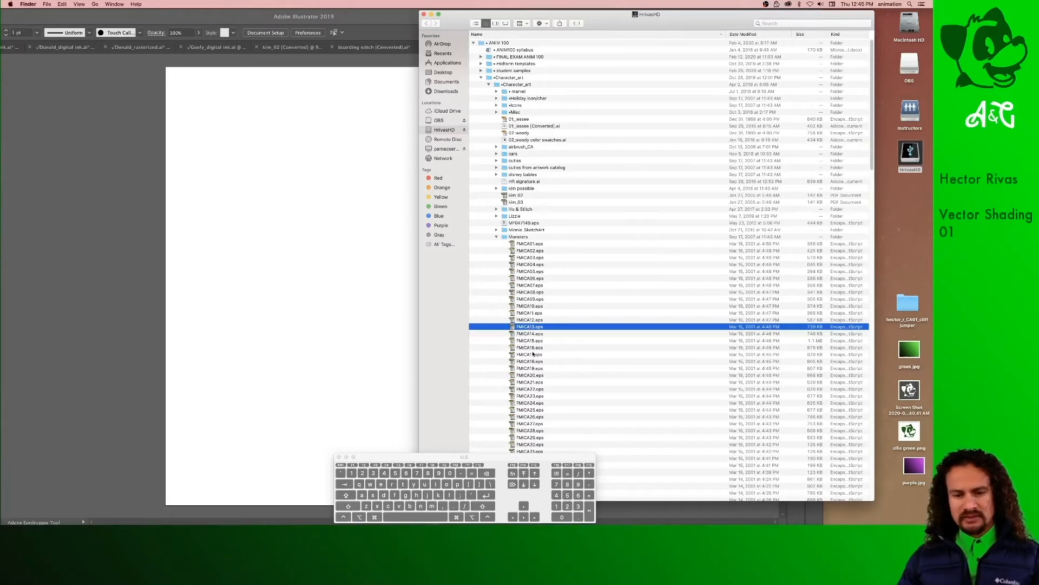
super+click(529, 361)
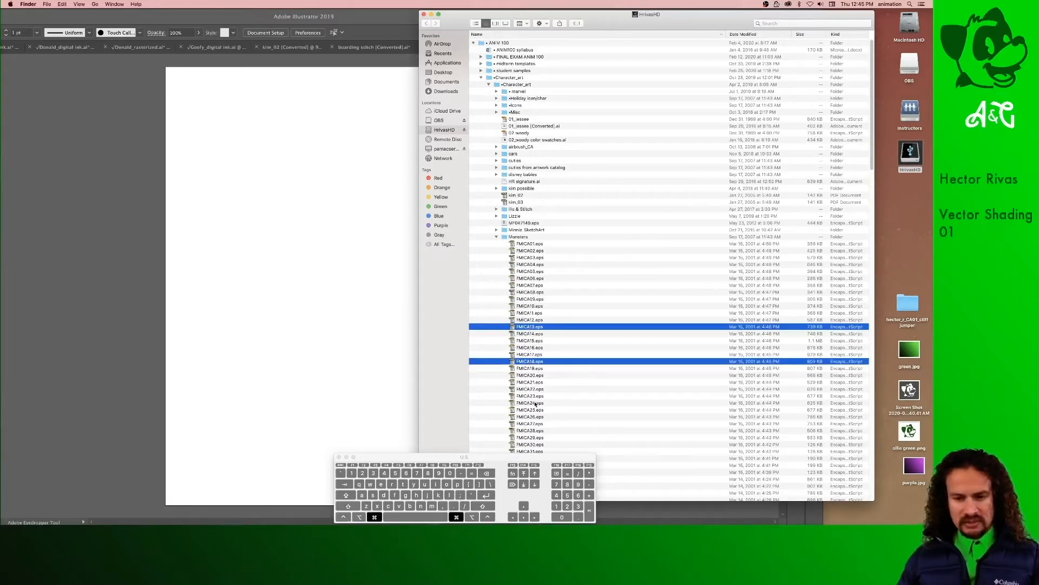
super+click(533, 404)
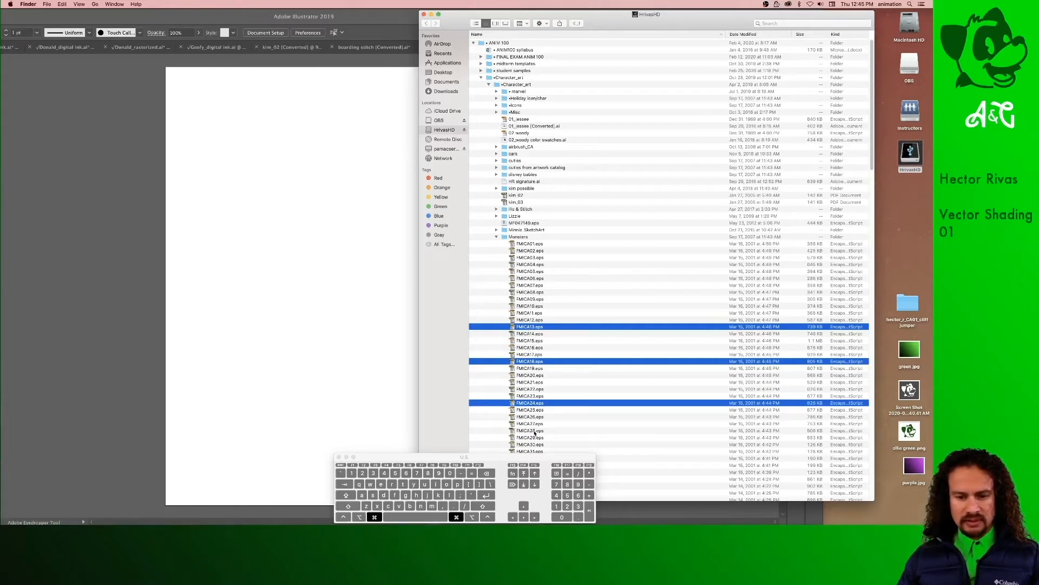
super+click(535, 431)
super+click(522, 286)
drag(512, 287, 283, 512)
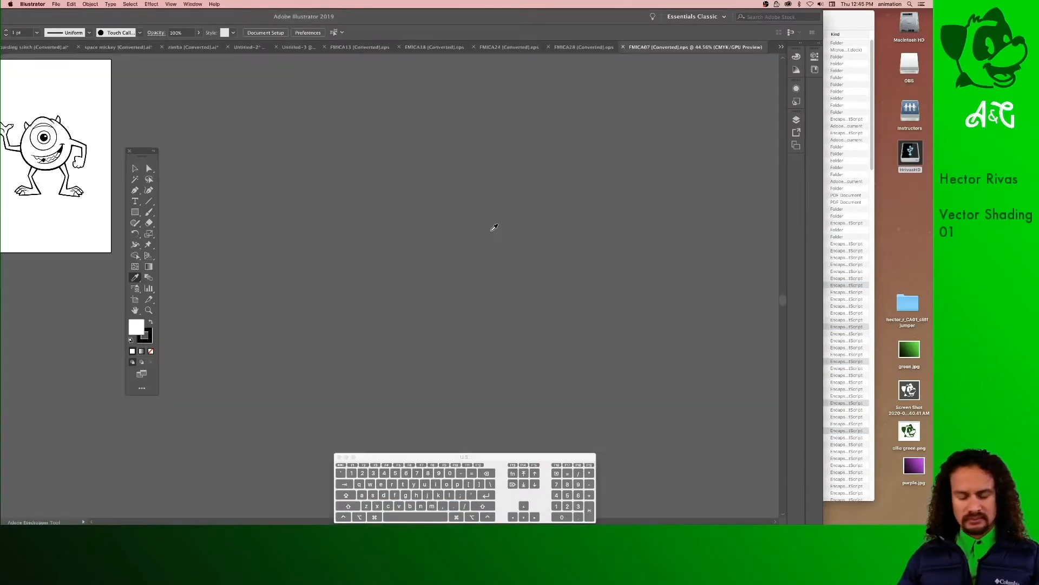
Copy all of the one-eyed monster artwork from FMICA07, closing that file and FMICA28.
key(super+0)
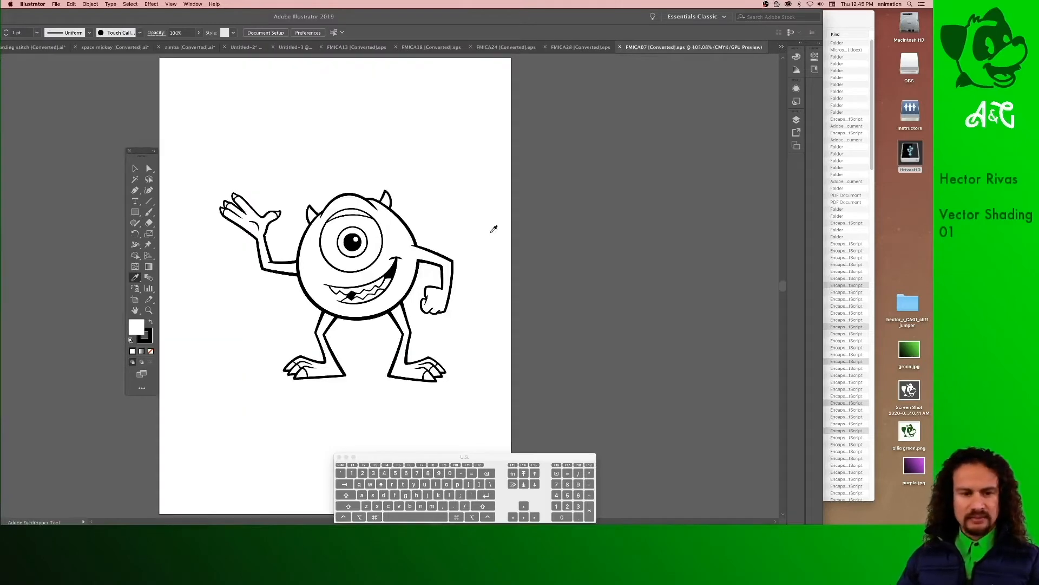
key(super+a)
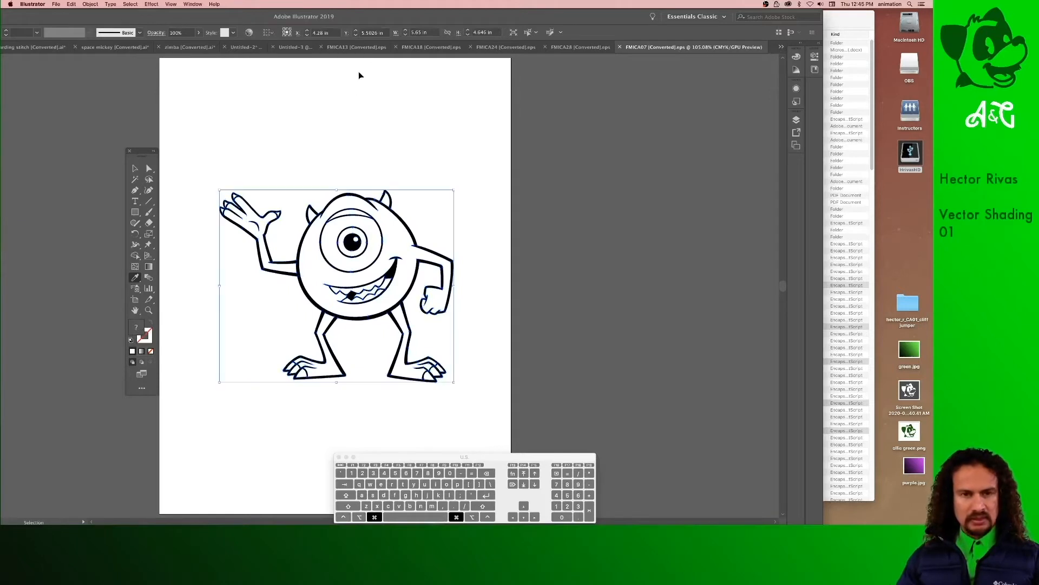
key(super+w)
key(space)
mouse_move(283, 158)
mouse_down()
mouse_move(583, 229)
mouse_move(632, 305)
mouse_up()
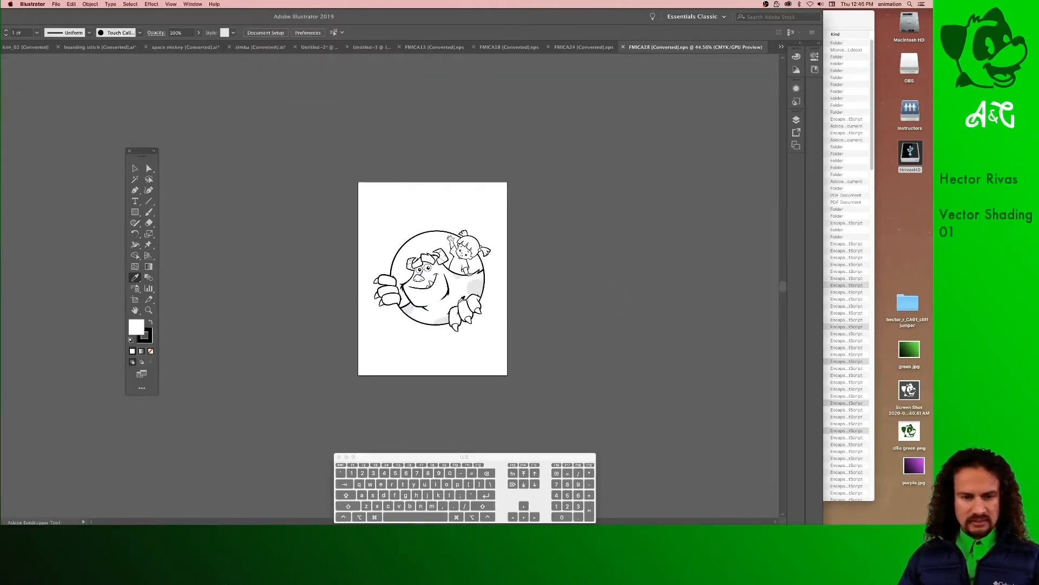
key(super+w)
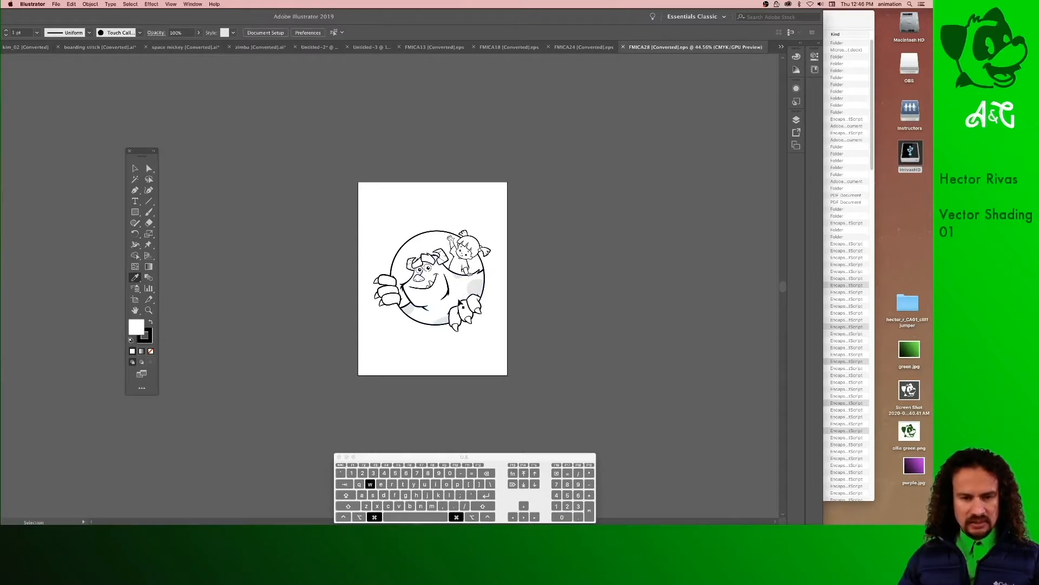
Paste the one-eyed monster into FMICA24 and move it beside the artboard, close to the large furry monster.
key(space)
drag(324, 248, 641, 314)
drag(486, 293, 592, 356)
key(super+v)
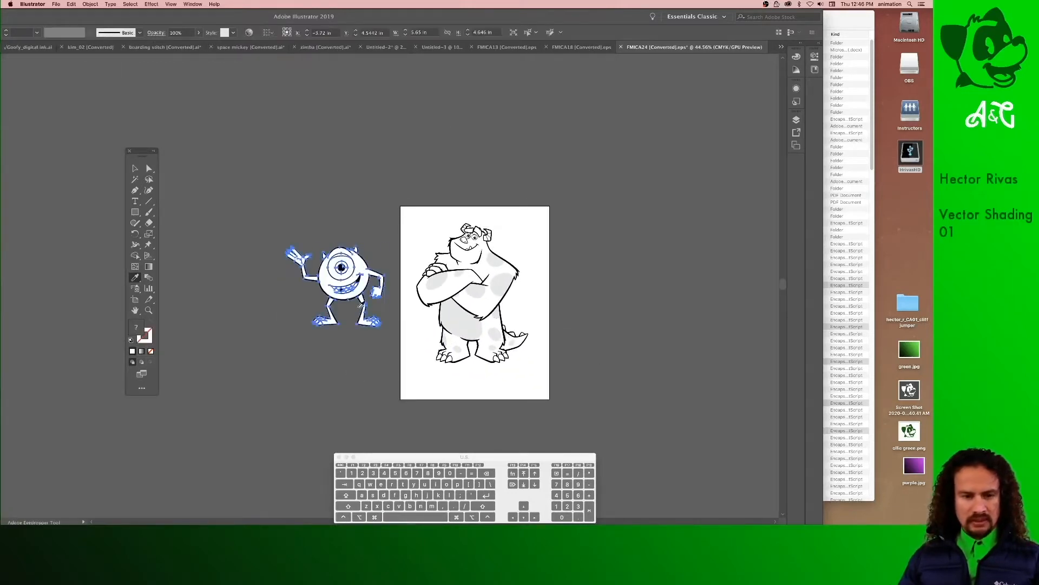
click(135, 168)
drag(353, 288, 374, 322)
Copy both monsters together and close FMICA24 without saving the changes.
drag(296, 213, 553, 399)
key(super+c)
key(super+w)
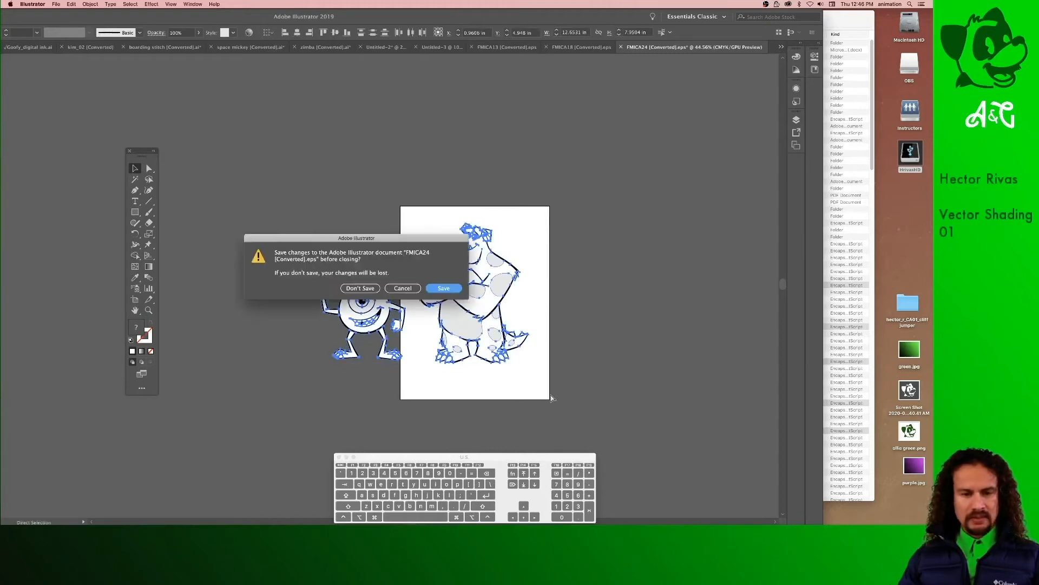
click(370, 290)
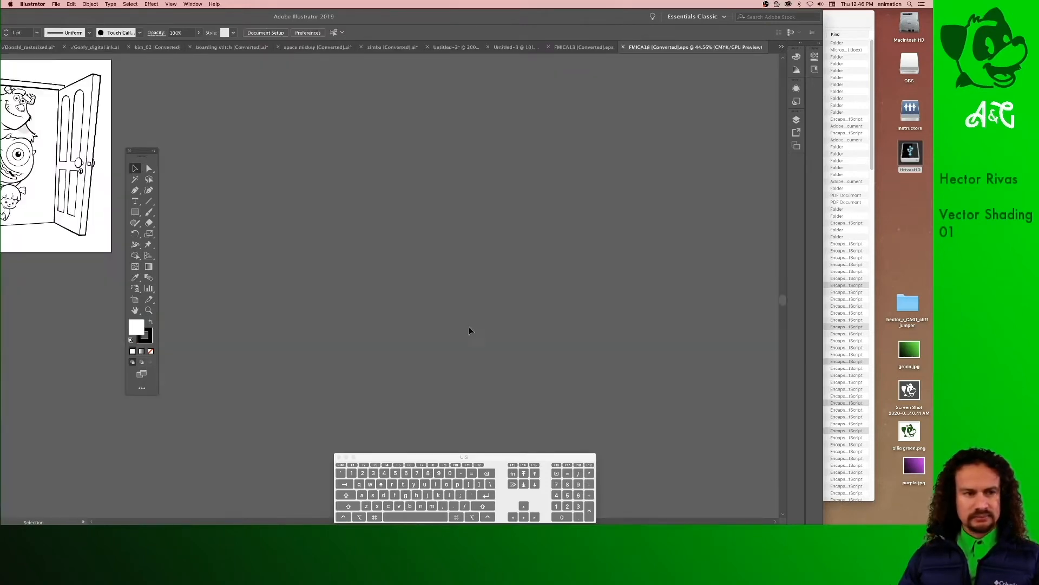
Close the FMICA18 door artwork and bring the FMICA13 artwork of both monsters into view.
key(space)
drag(407, 308, 568, 388)
key(super+w)
key(space)
drag(359, 274, 603, 358)
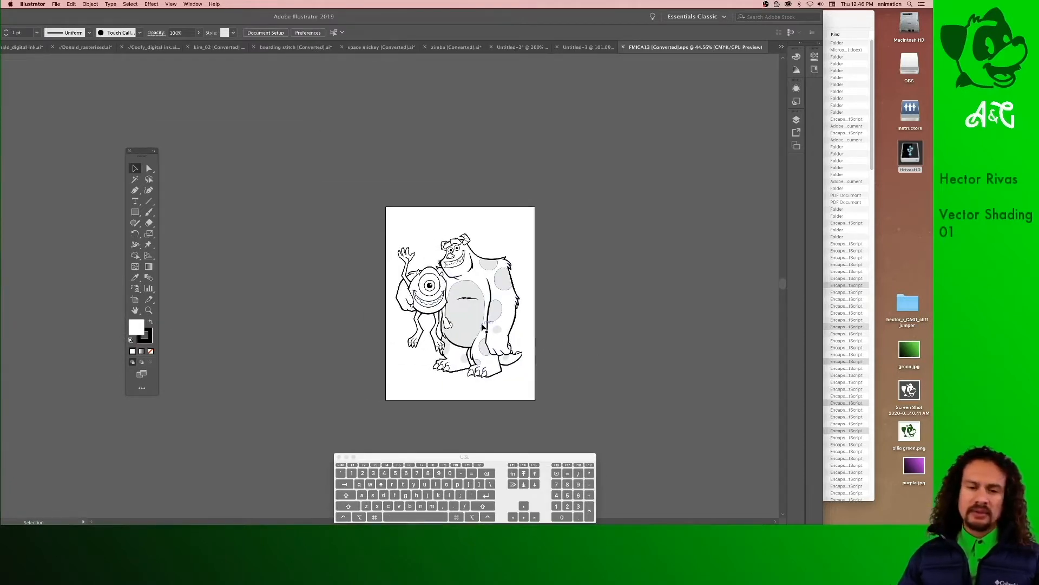
Directly select the large monster's body shape in FMICA13 and set its fill color to blue 4EB5F4.
click(461, 322)
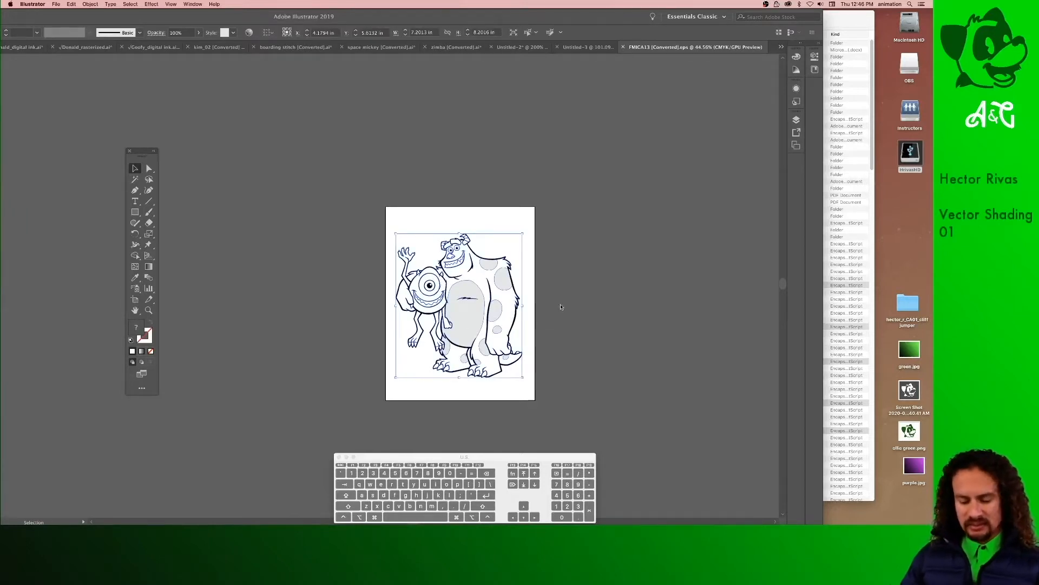
key(super)
key(super+equal)
key(super+equal)
key(super+equal)
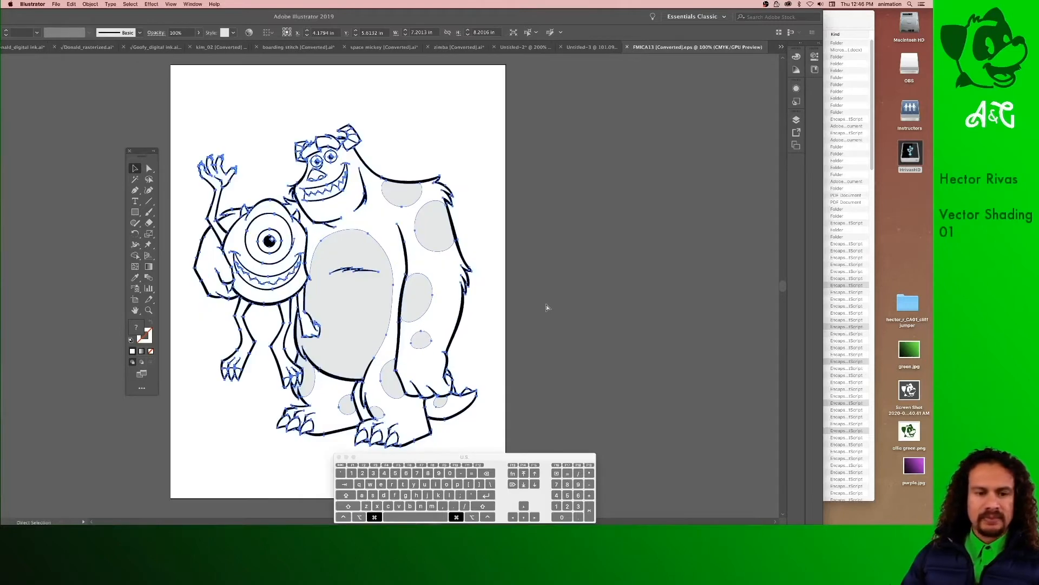
key(space)
mouse_move(590, 292)
mouse_down()
mouse_move(602, 287)
mouse_move(595, 299)
mouse_up()
click(148, 169)
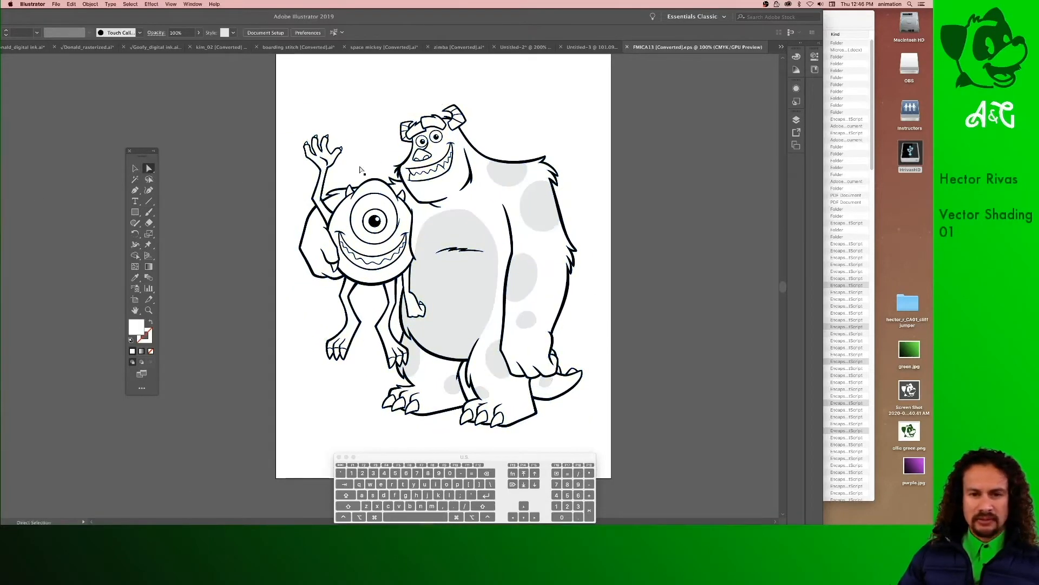
click(475, 201)
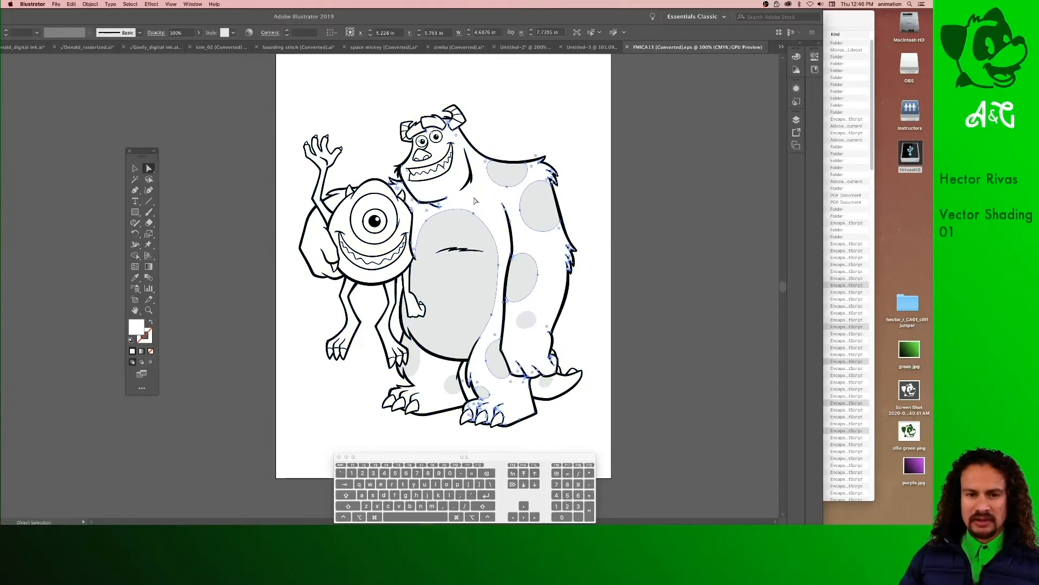
double_click(142, 328)
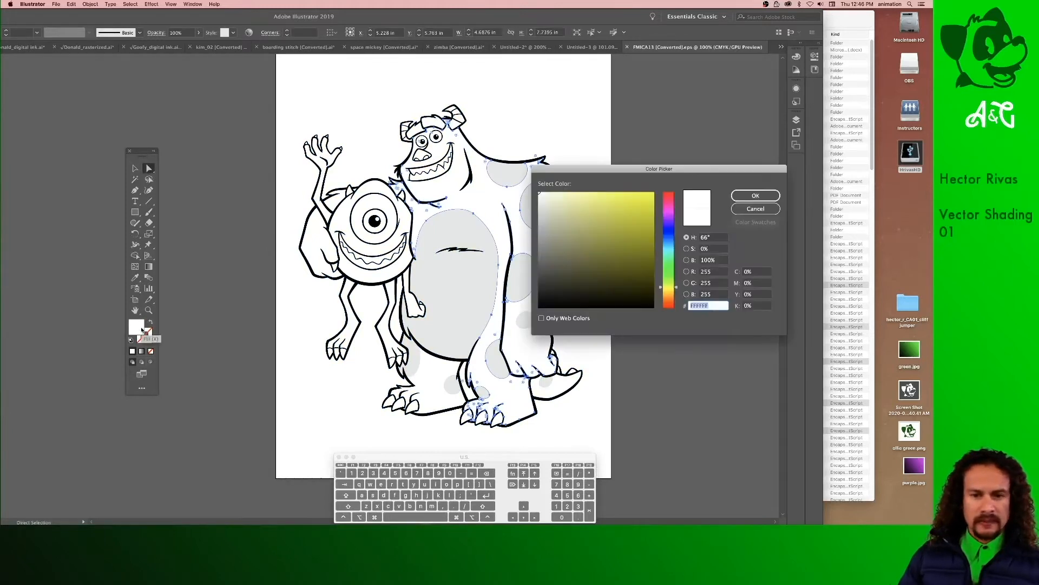
click(669, 244)
click(551, 225)
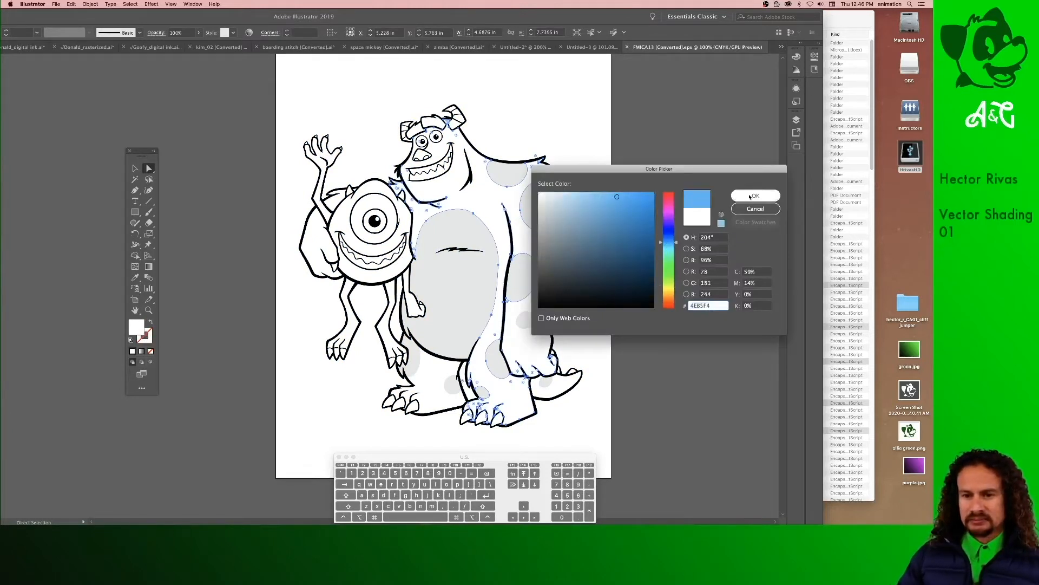
click(755, 195)
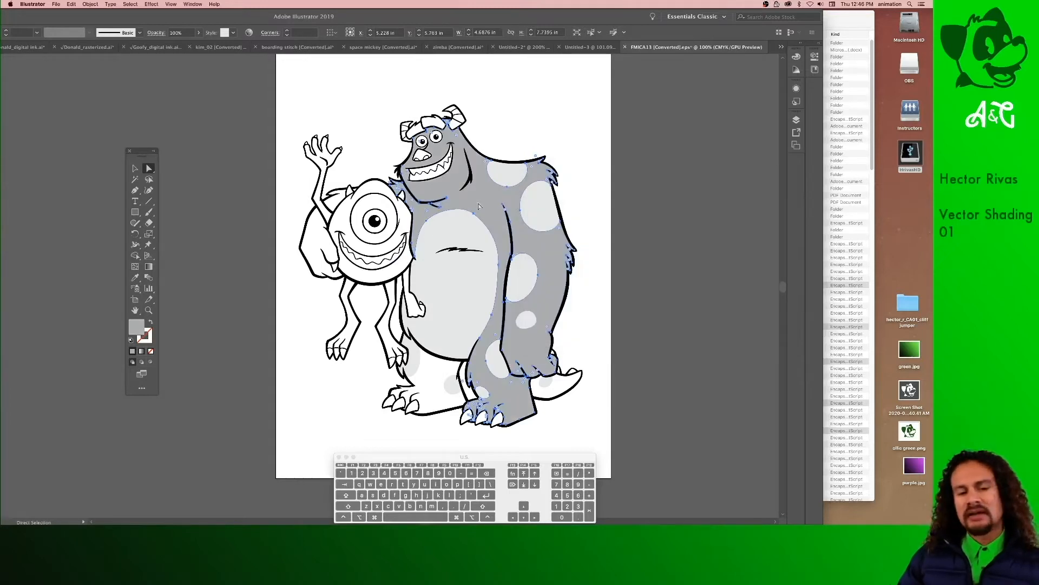
Recheck the body's fill color, and switch its color mode to RGB in a floating Color panel.
double_click(136, 326)
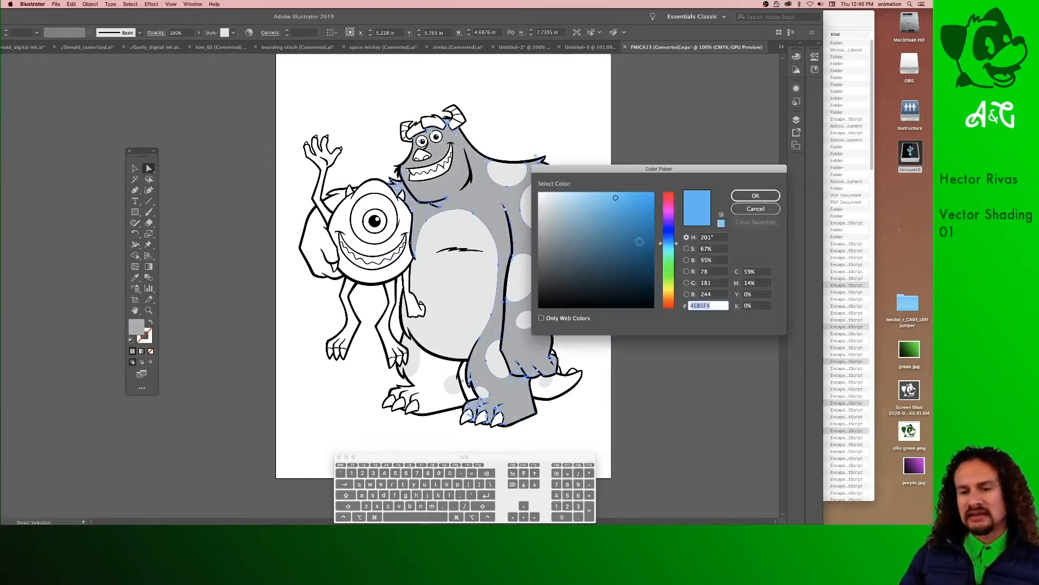
click(755, 195)
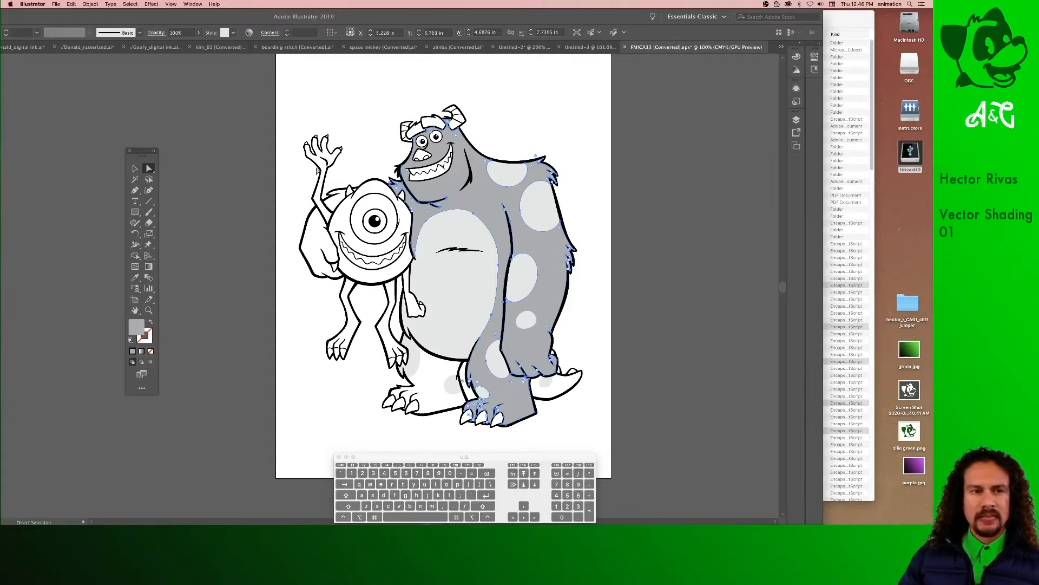
click(194, 4)
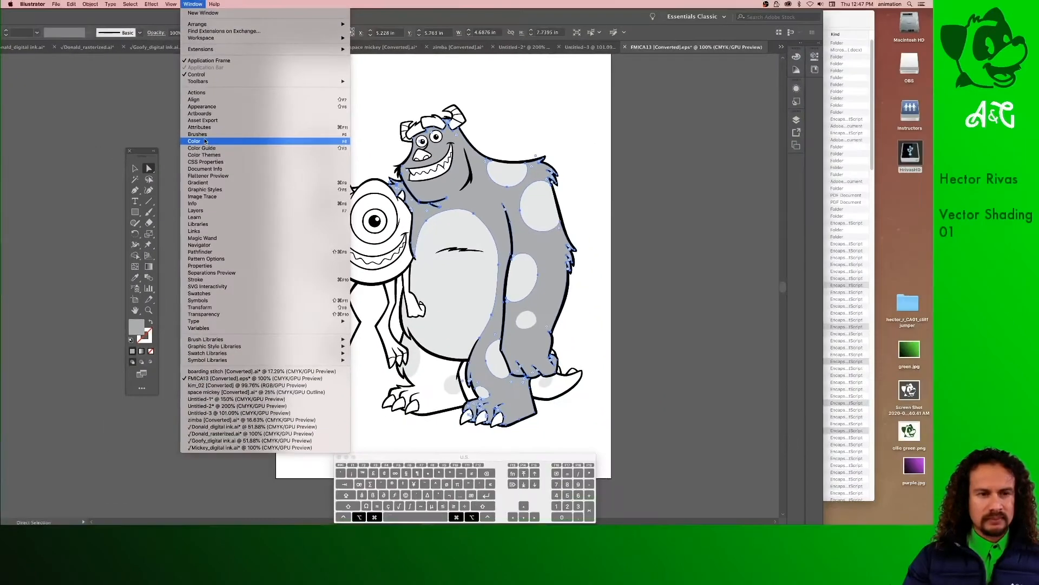
click(204, 140)
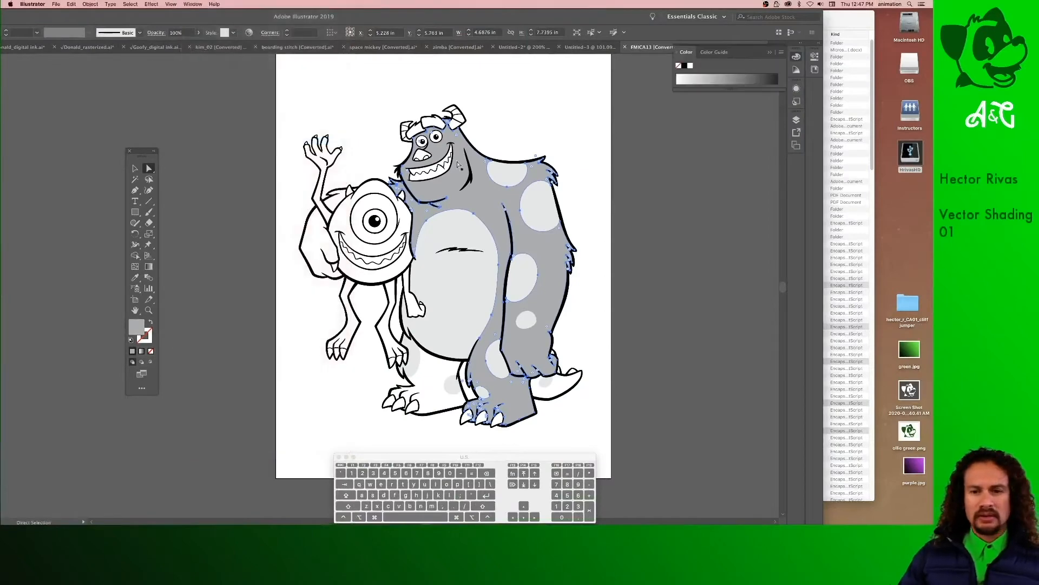
drag(686, 52, 581, 144)
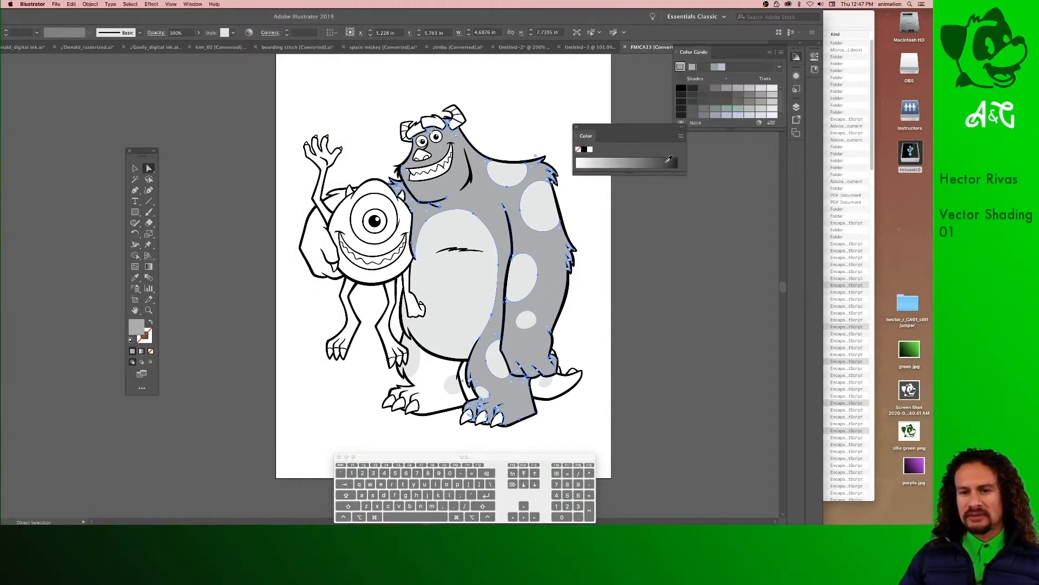
click(681, 137)
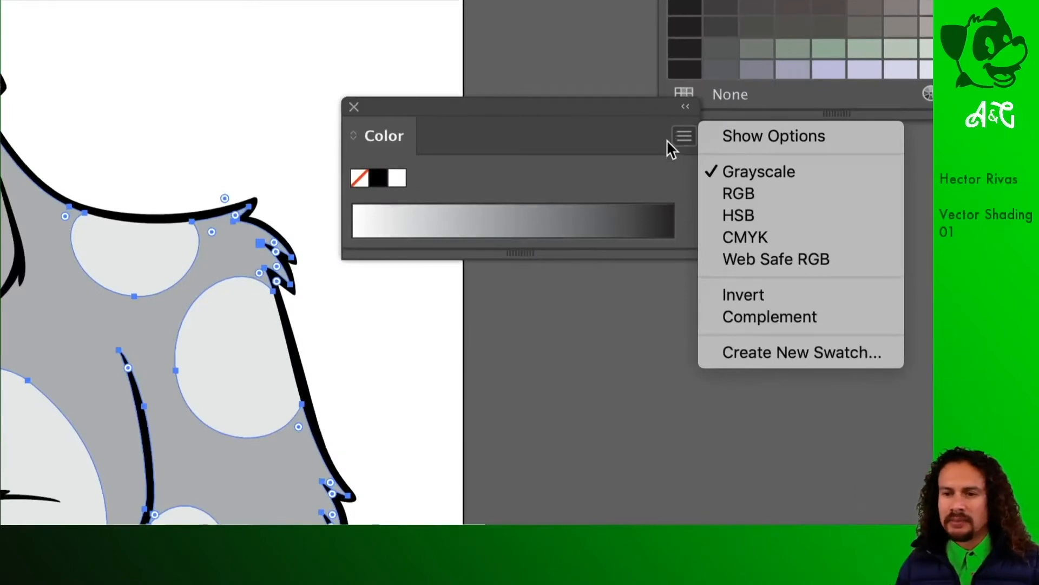
click(756, 193)
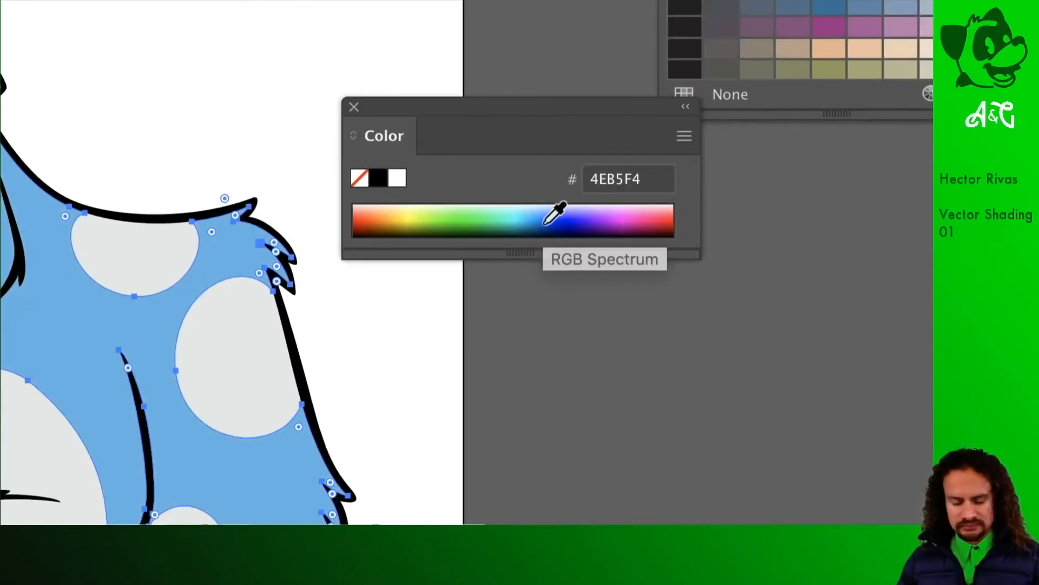
Close the floating Color panel and collapse the Color Guide.
key(alt+super+minus)
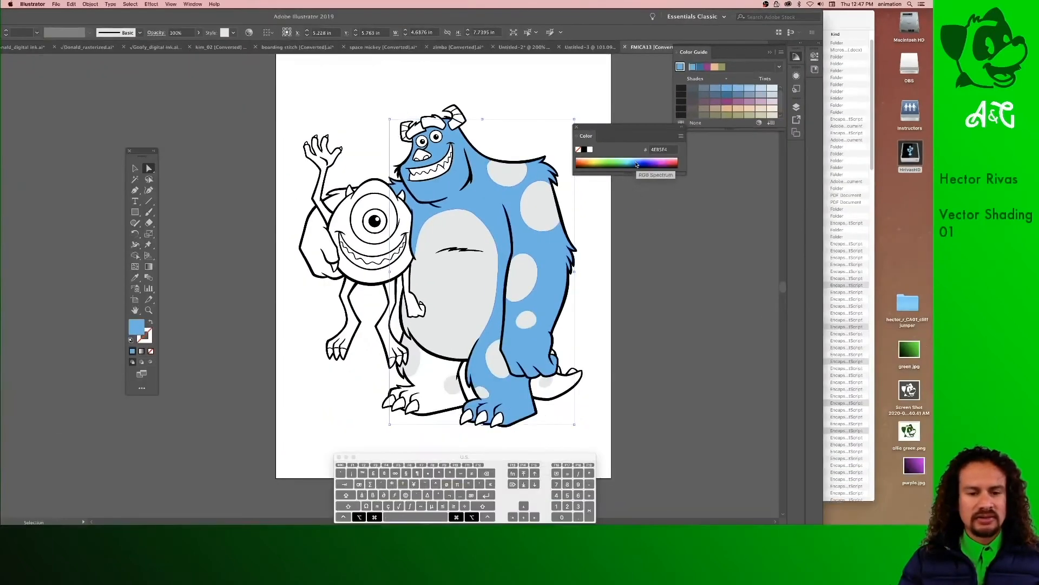
click(577, 129)
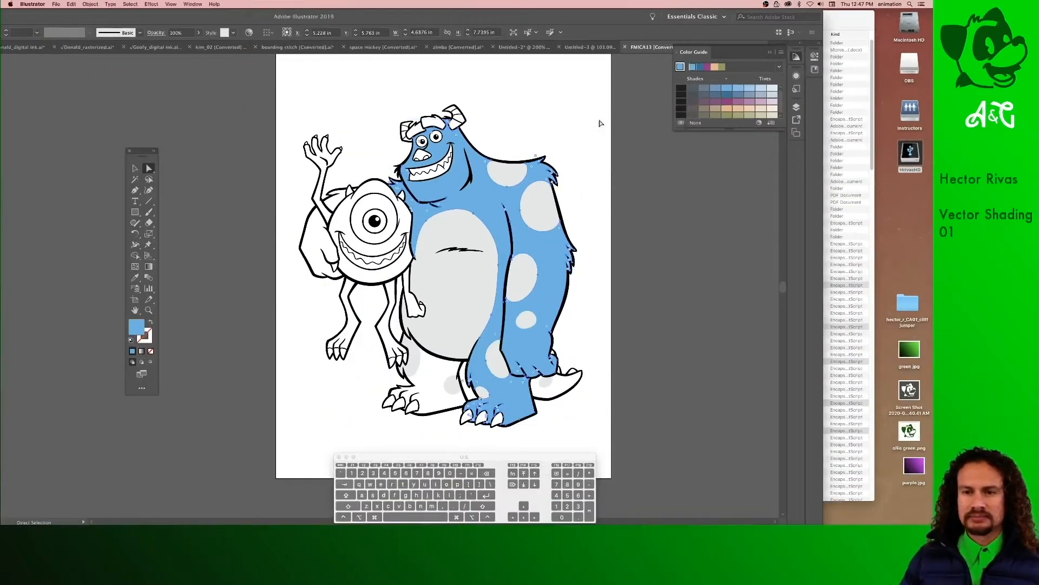
click(769, 52)
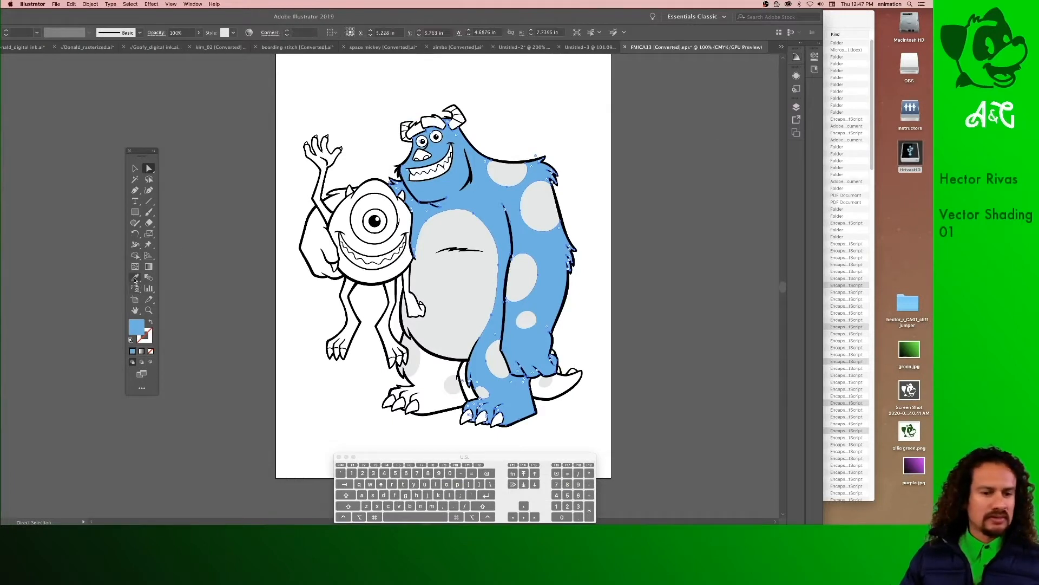
Apply the body's blue fill to the large monster's other leg with the Eyedropper tool.
click(134, 277)
alt+click(420, 370)
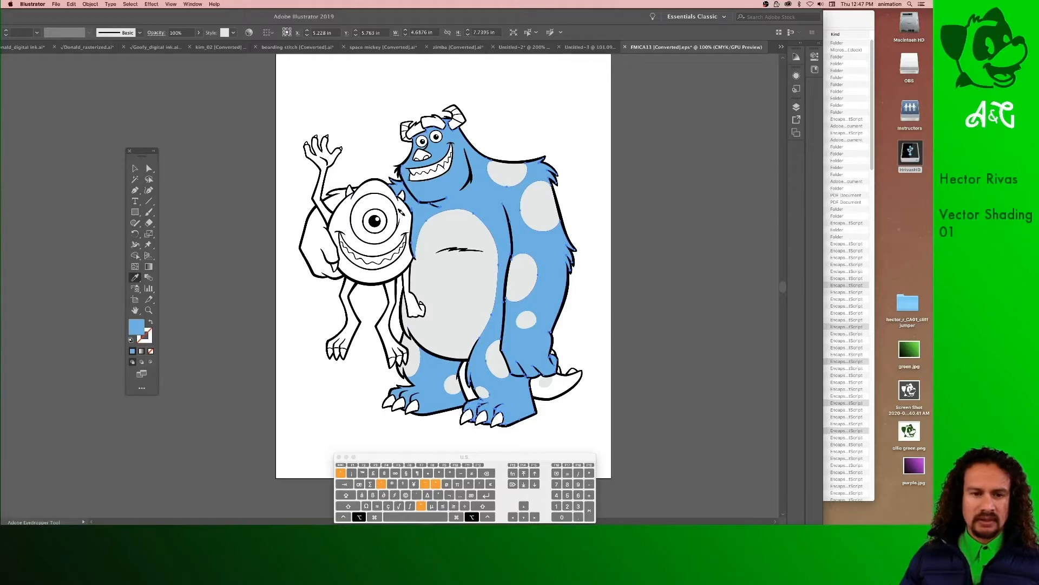
Apply the blue fill to the small monster's body, raised arm and legs with the Eyedropper tool.
alt+click(397, 214)
alt+click(316, 180)
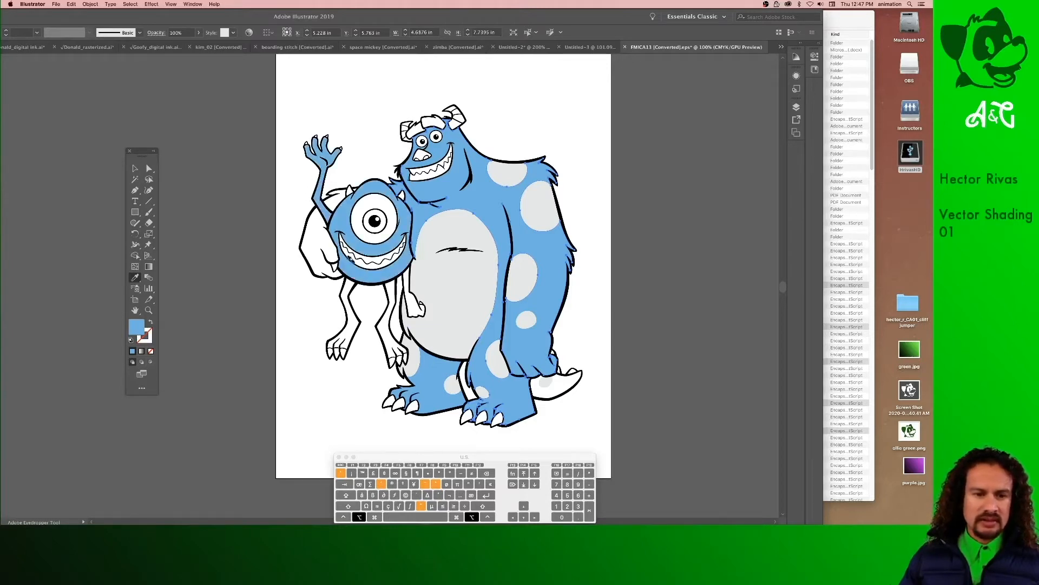
alt+click(344, 286)
alt+click(386, 334)
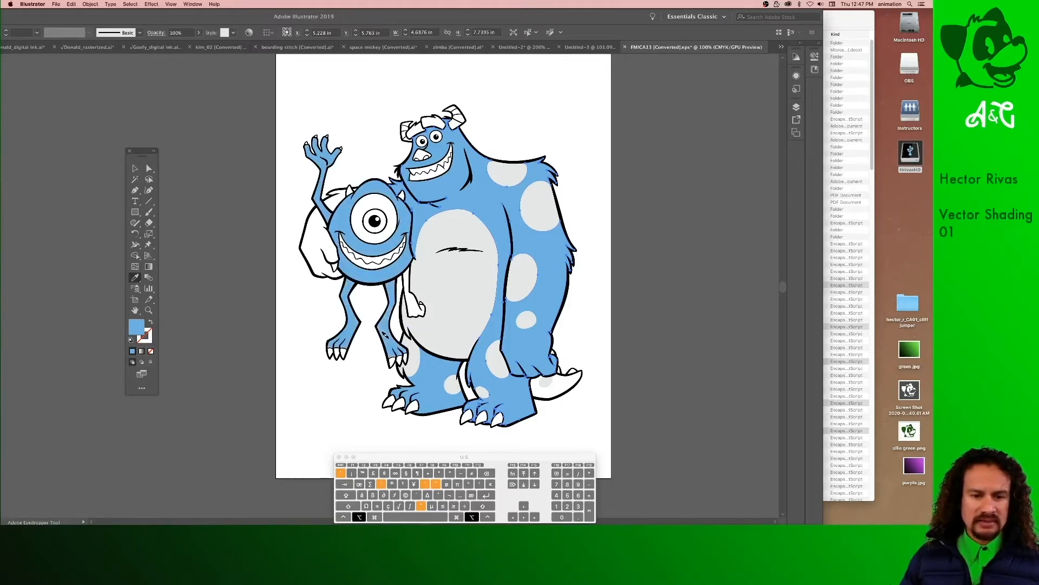
Directly select only the small monster's body shape and change its fill color to green.
super+click(351, 133)
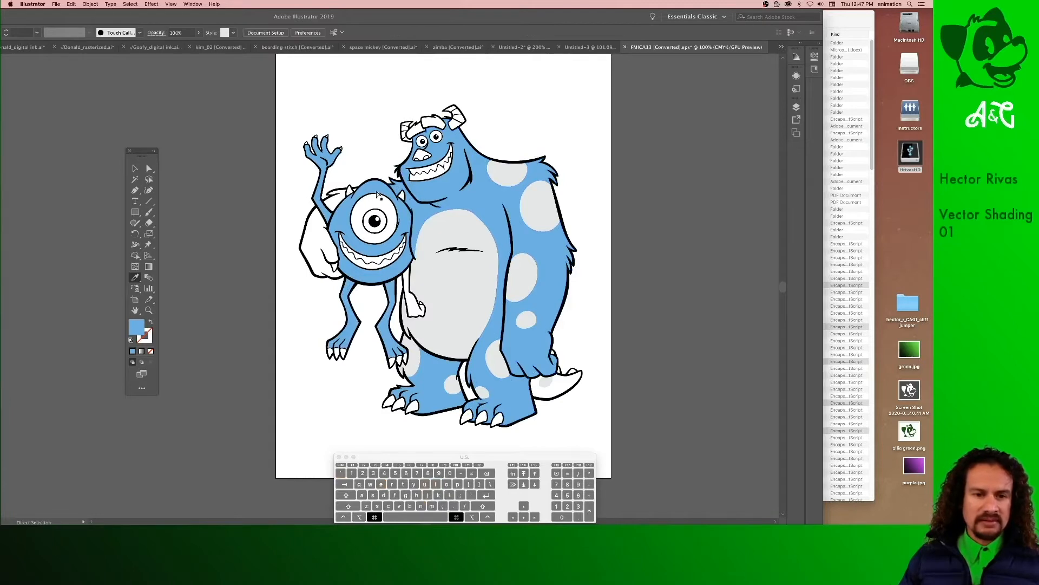
super+click(377, 191)
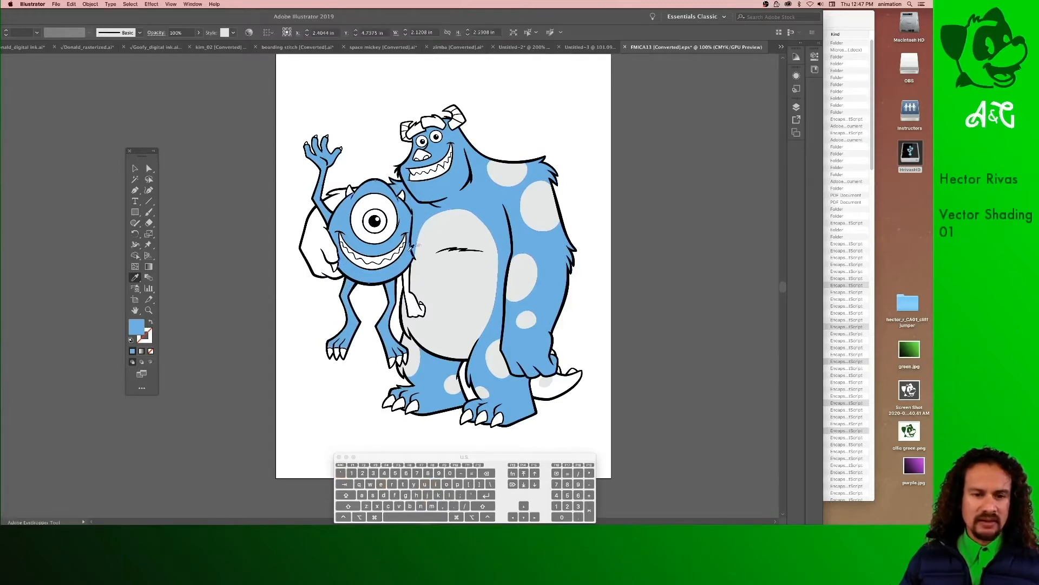
double_click(136, 326)
click(668, 265)
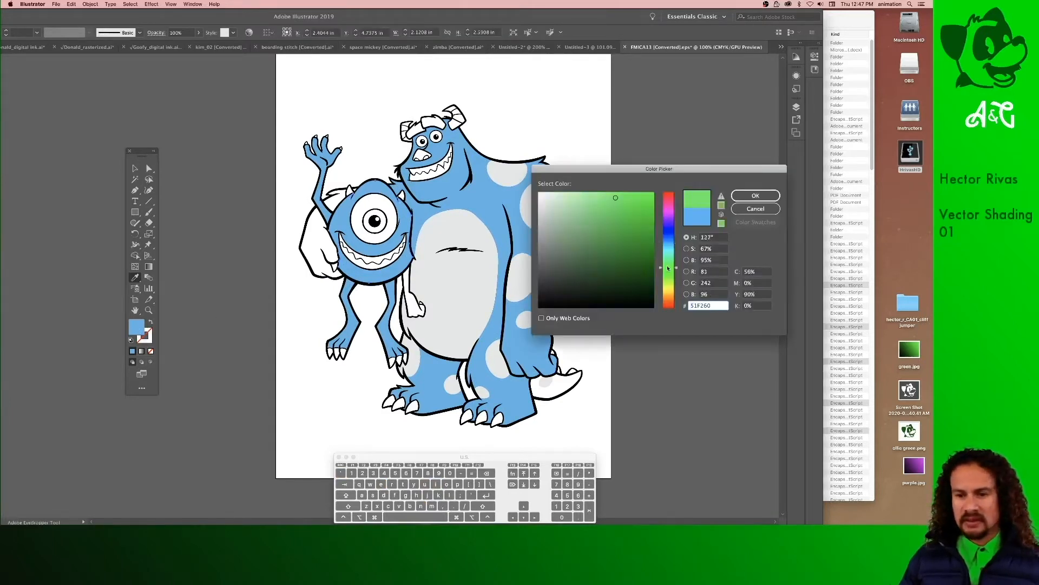
click(756, 195)
Apply the body's green fill to the small monster's legs and both arms with the Eyedropper tool.
alt+click(351, 314)
alt+click(316, 184)
alt+click(385, 281)
alt+click(414, 306)
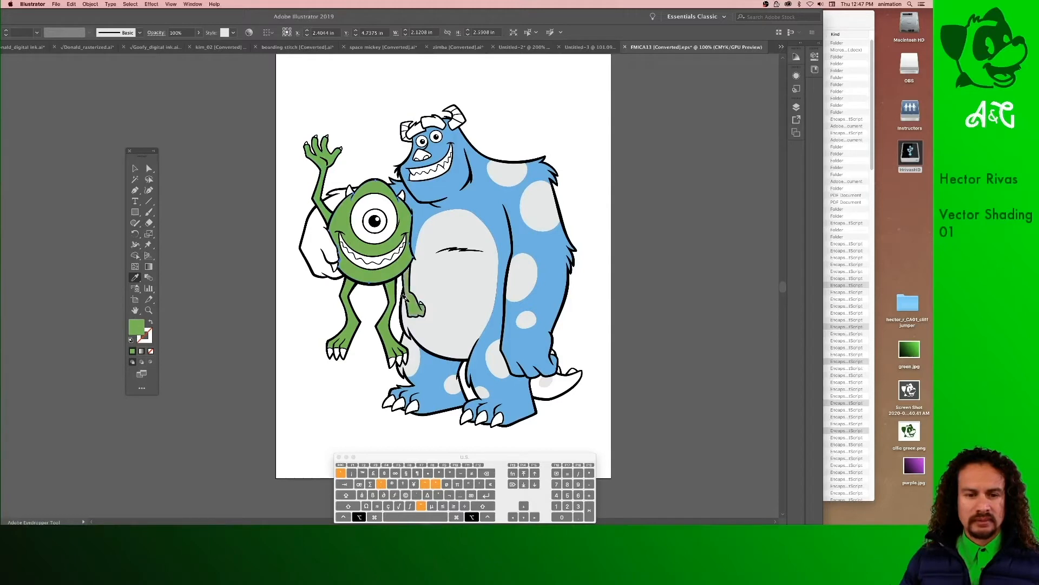
Deselect the green body, sample the large monster's blue, and apply it to its other arm and its tail.
super+click(624, 347)
click(550, 287)
alt+click(313, 237)
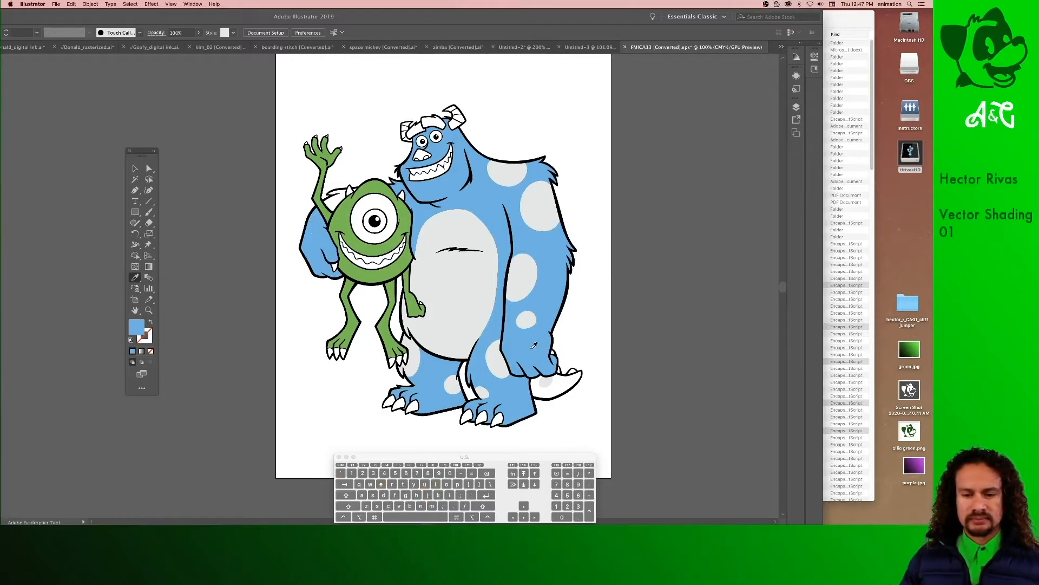
alt+click(553, 384)
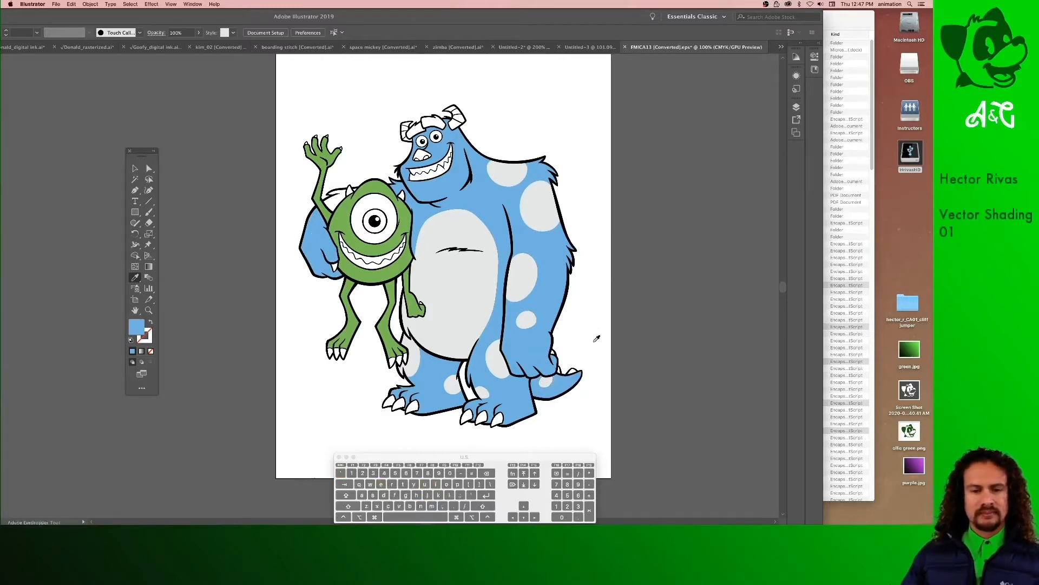
click(135, 168)
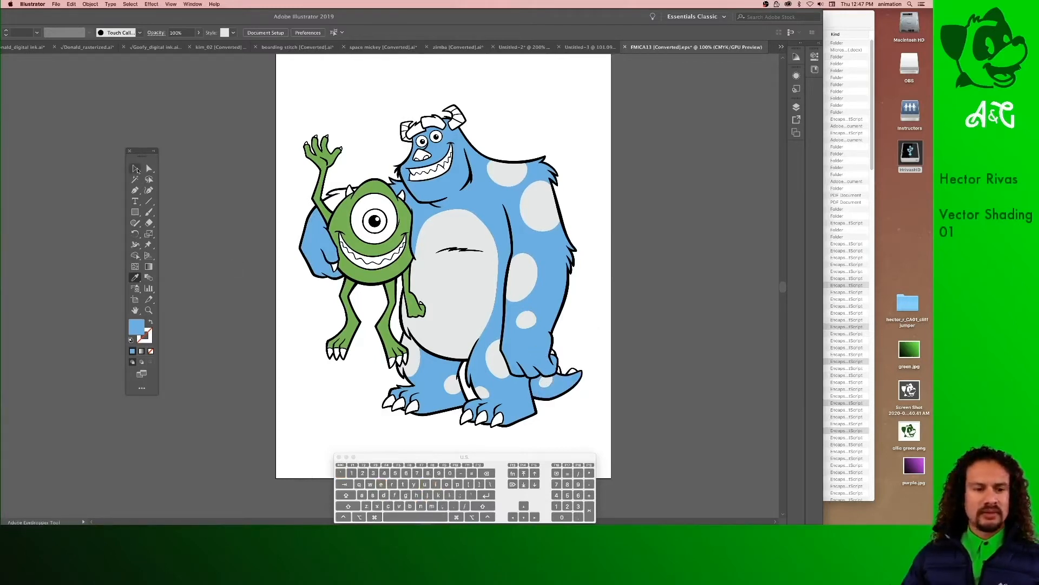
click(135, 277)
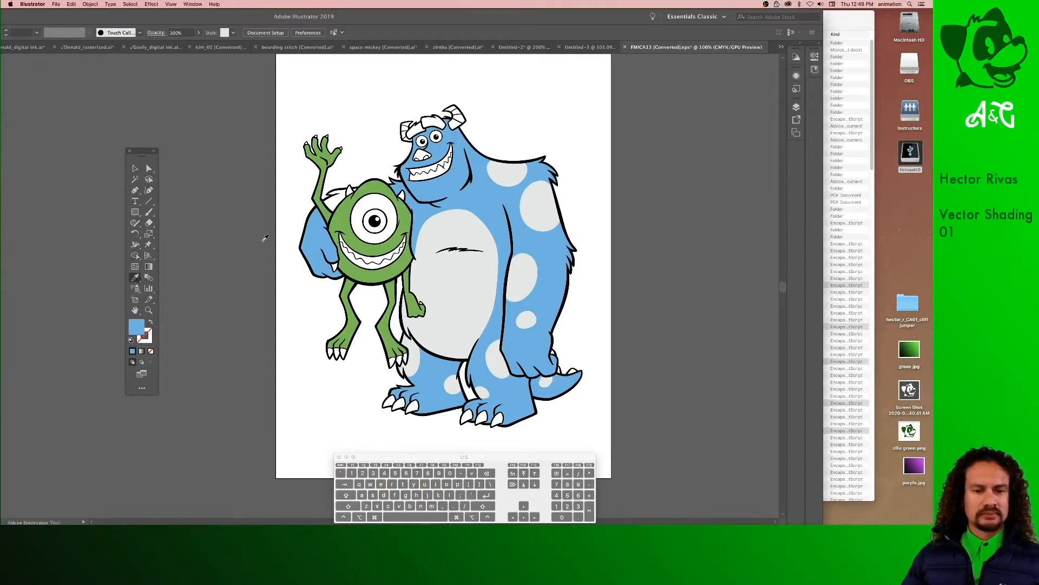
key(super)
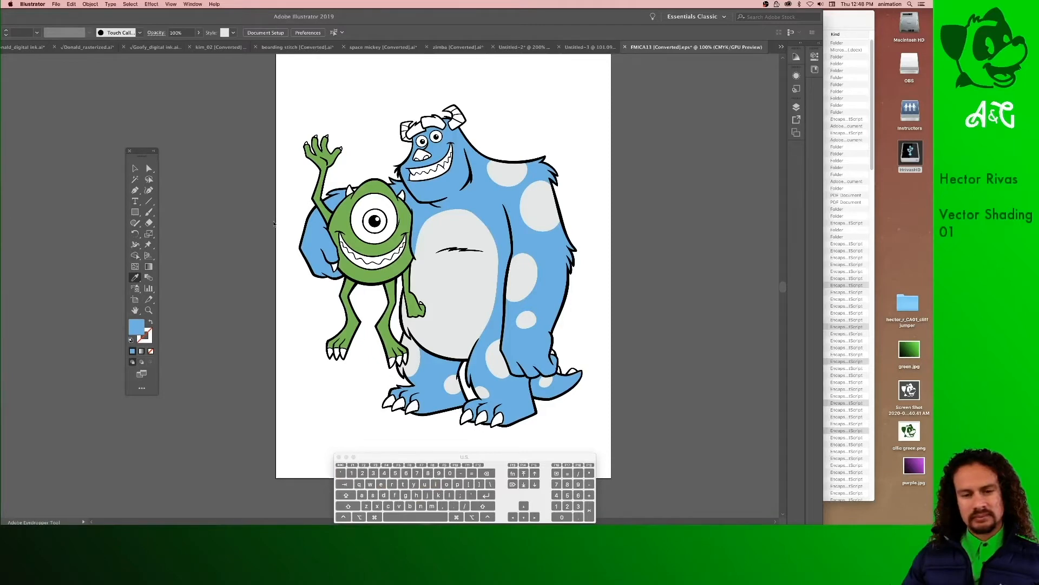
Directly select the large monster's belly patch, move it, and undo the move.
click(149, 168)
click(447, 290)
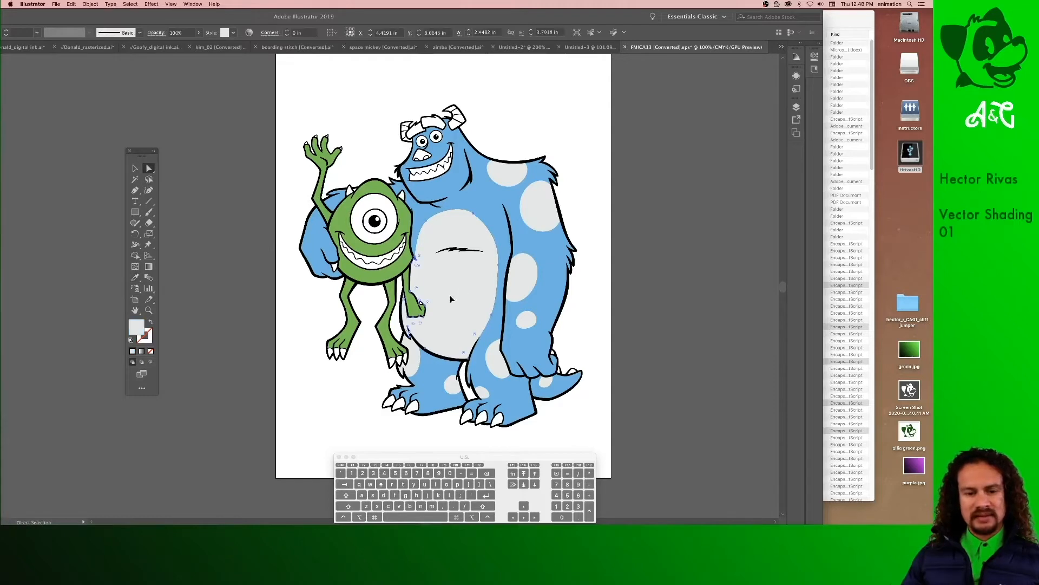
drag(450, 299, 475, 257)
key(super+z)
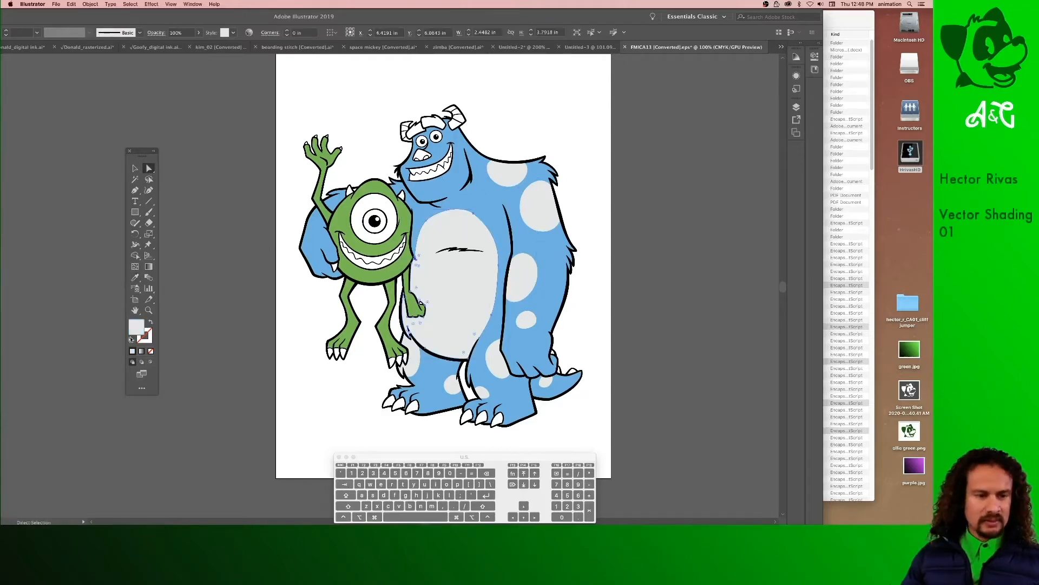
Try a dark green fill on the belly patch, sample it with the Eyedropper tool, and undo the last color change.
double_click(134, 330)
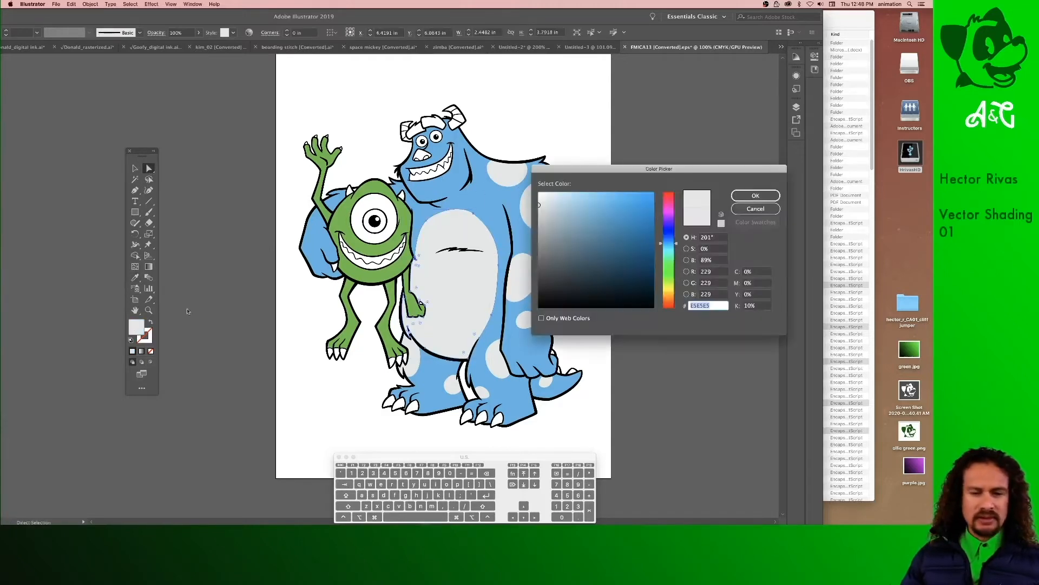
click(669, 264)
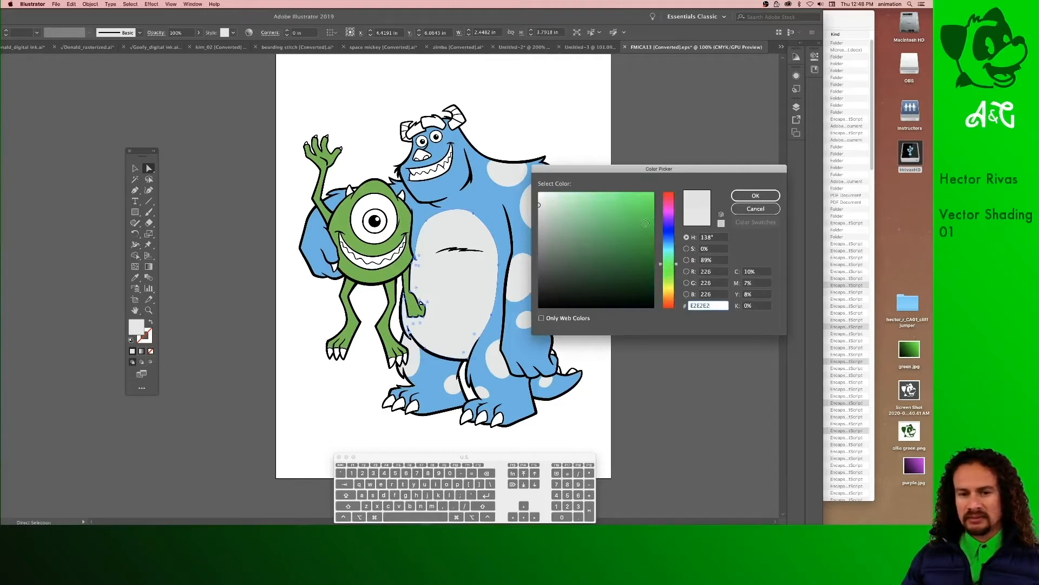
click(646, 223)
click(739, 196)
click(135, 276)
click(469, 247)
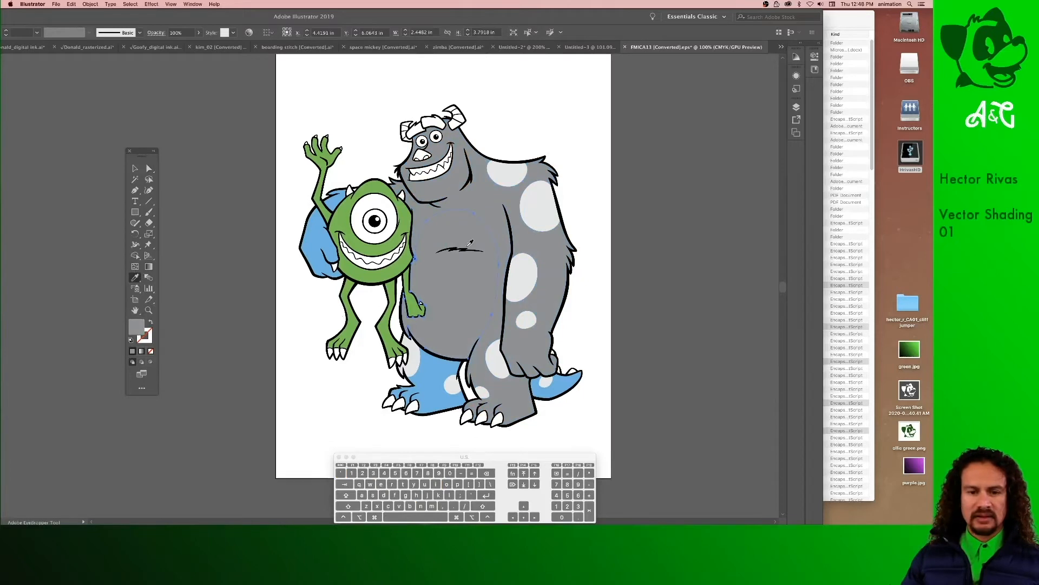
key(super+z)
Copy the large monster's body blue onto its belly patch and set the patch's fill to a darker, less saturated blue.
key(super+shift+a)
click(547, 293)
alt+click(473, 281)
super+click(472, 281)
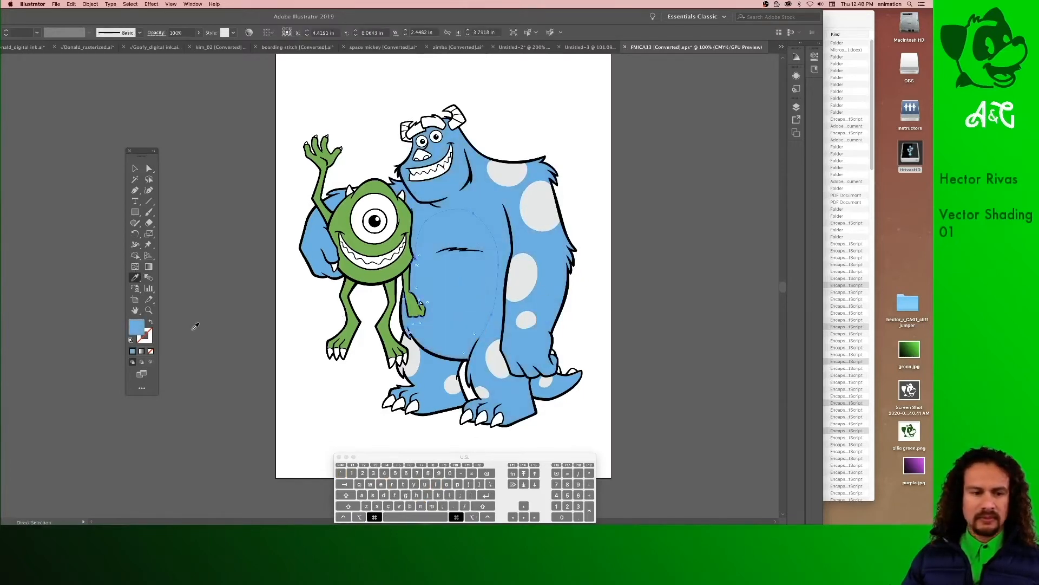
double_click(134, 327)
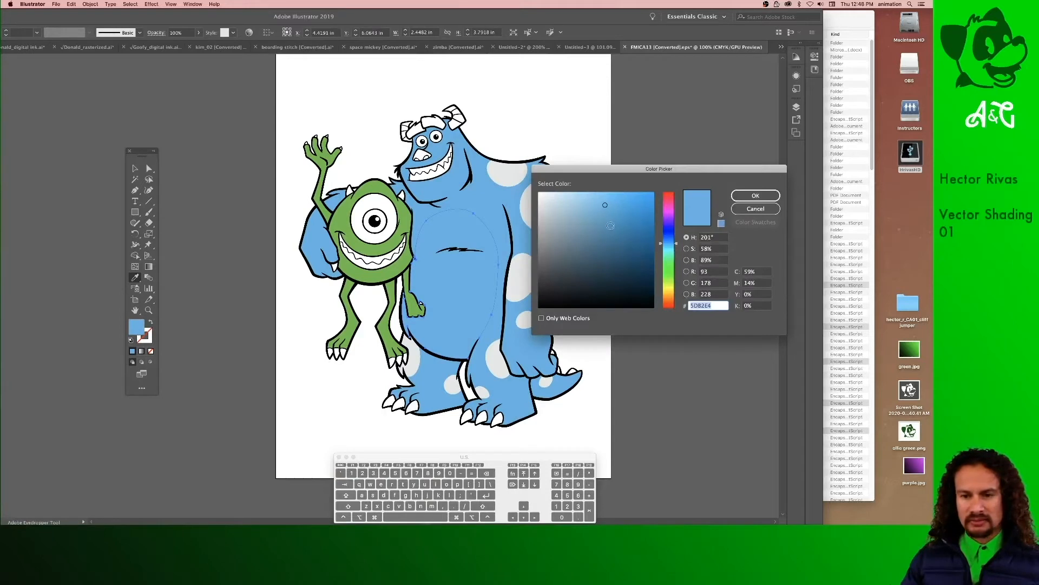
click(609, 227)
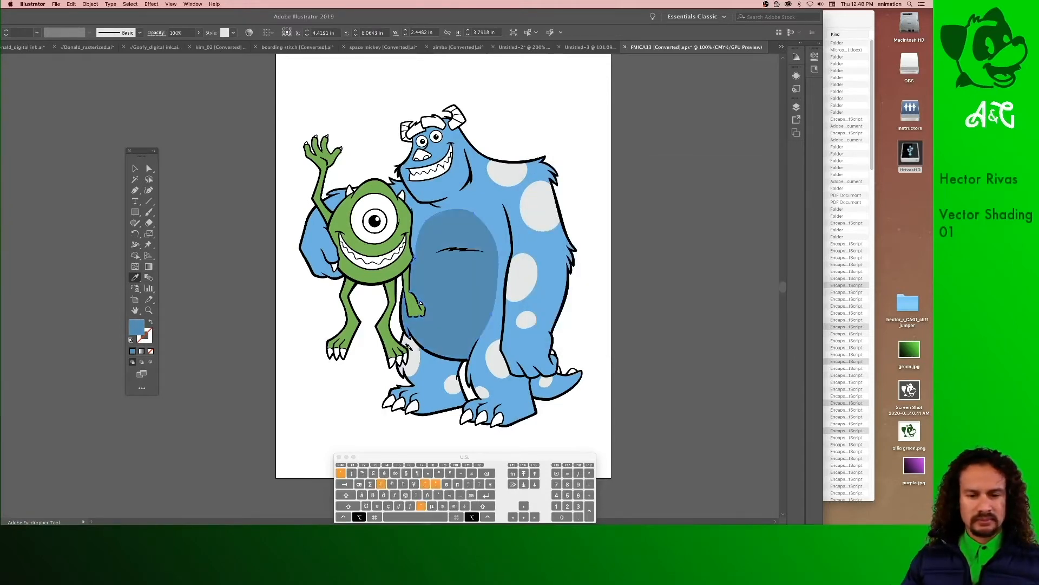
Apply the belly's darker blue to the large monster's leg, tail, arm and shoulder spots and its brow with the Eyedropper tool.
alt+click(411, 349)
alt+click(449, 380)
alt+click(480, 390)
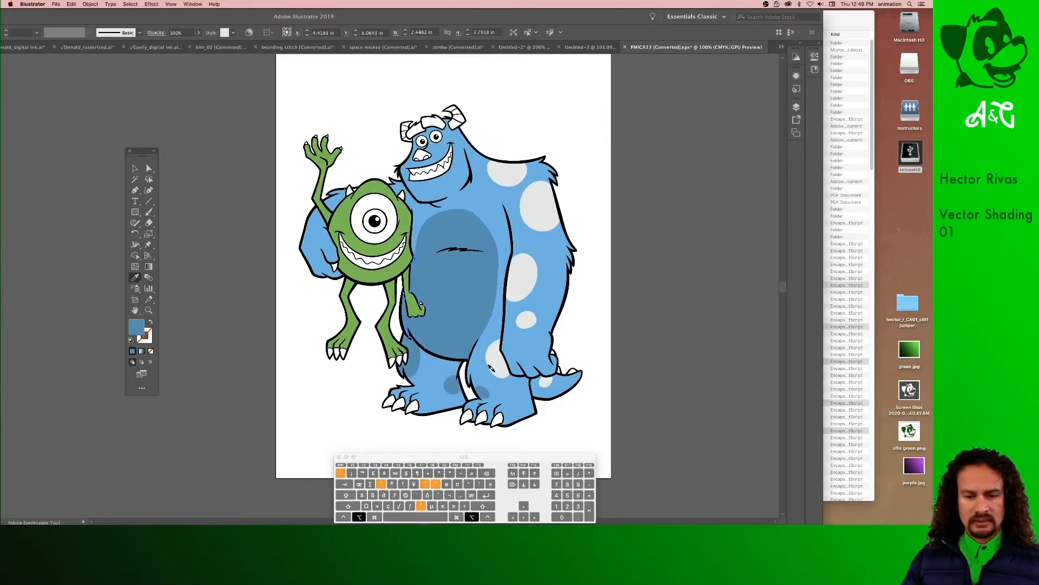
alt+click(495, 360)
alt+click(524, 322)
alt+click(544, 380)
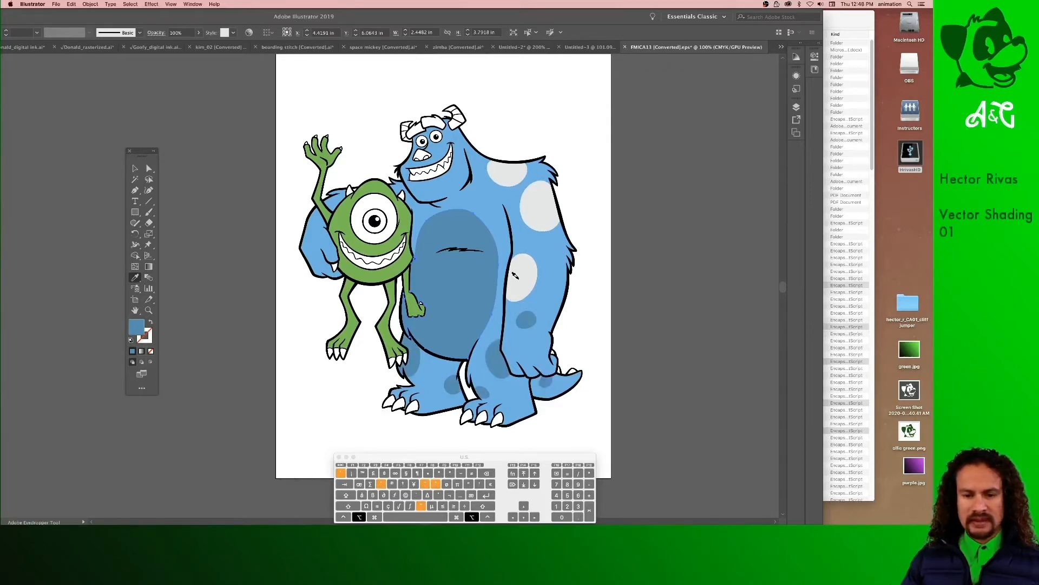
alt+click(515, 282)
alt+click(536, 215)
alt+click(499, 178)
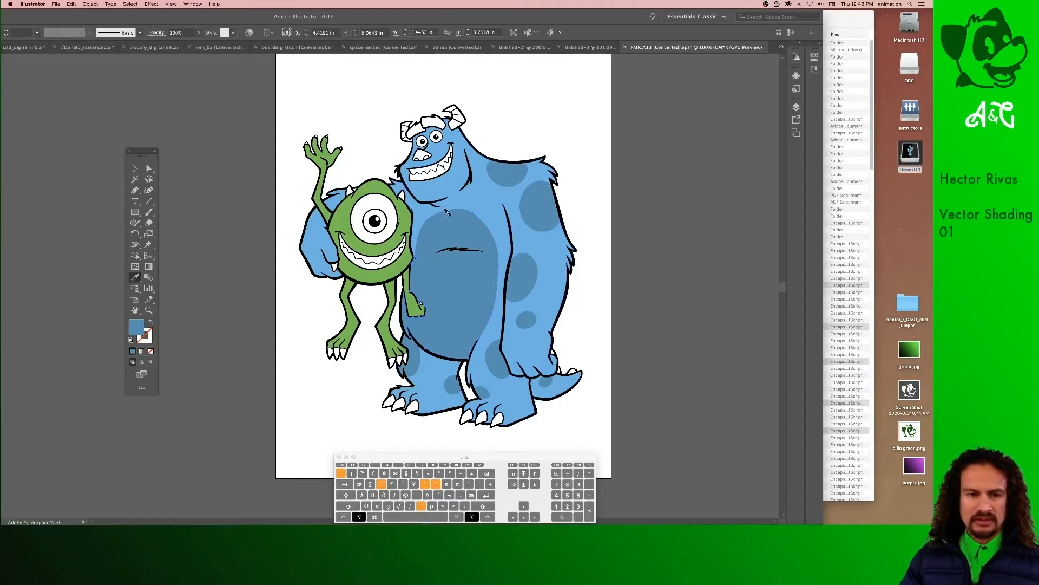
alt+click(429, 123)
key(super+shift+a)
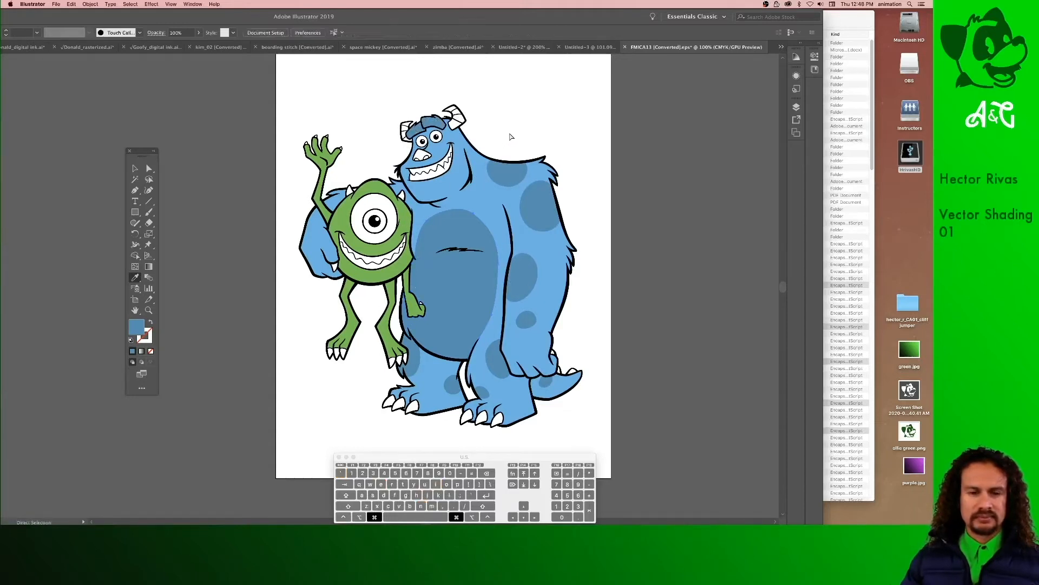
Directly select the large monster's blue body shape, move it off the black base shape twice, and undo each move.
key(v)
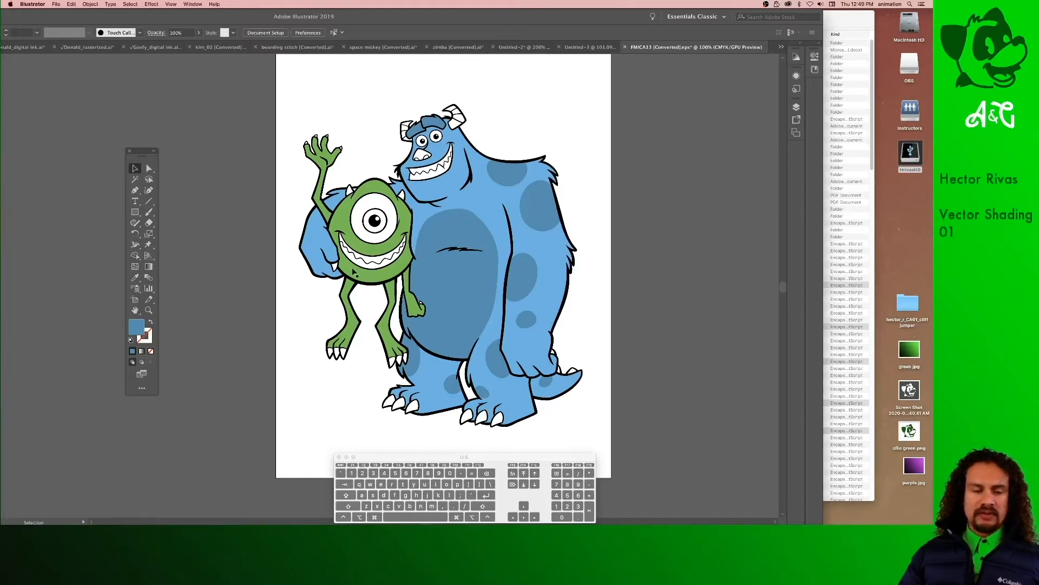
click(150, 168)
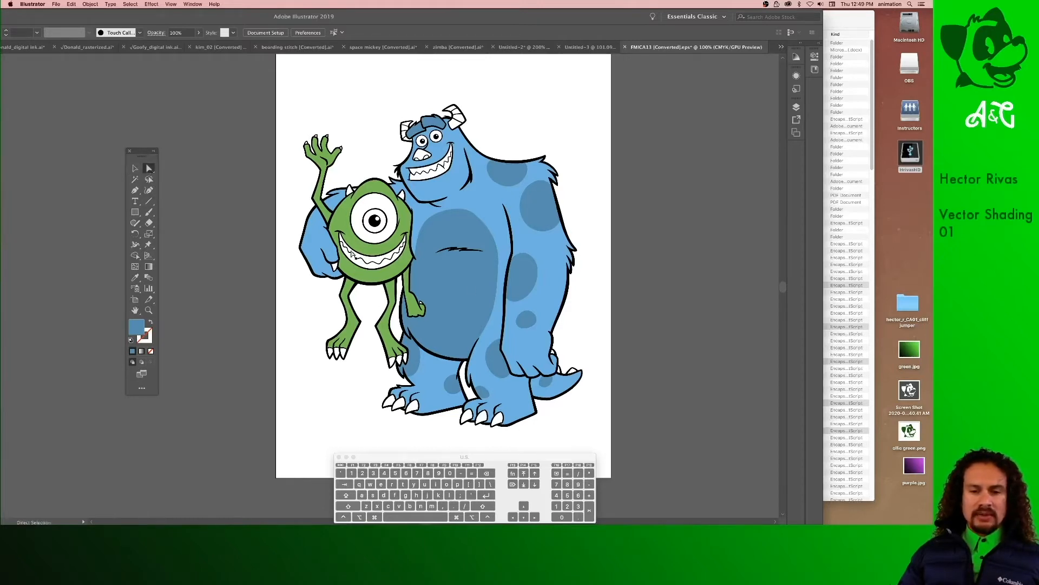
click(549, 281)
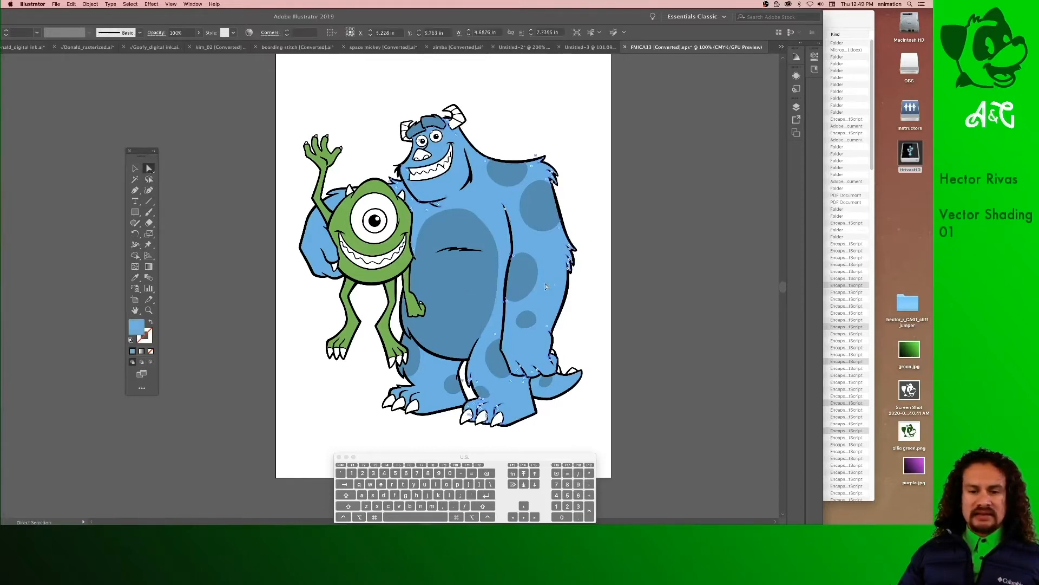
drag(482, 199, 700, 226)
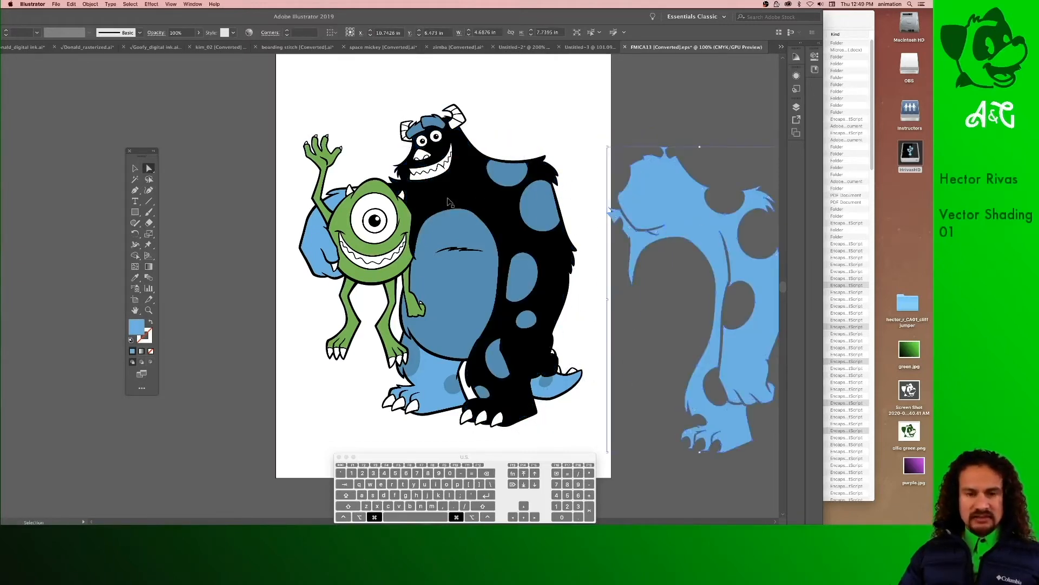
key(super+z)
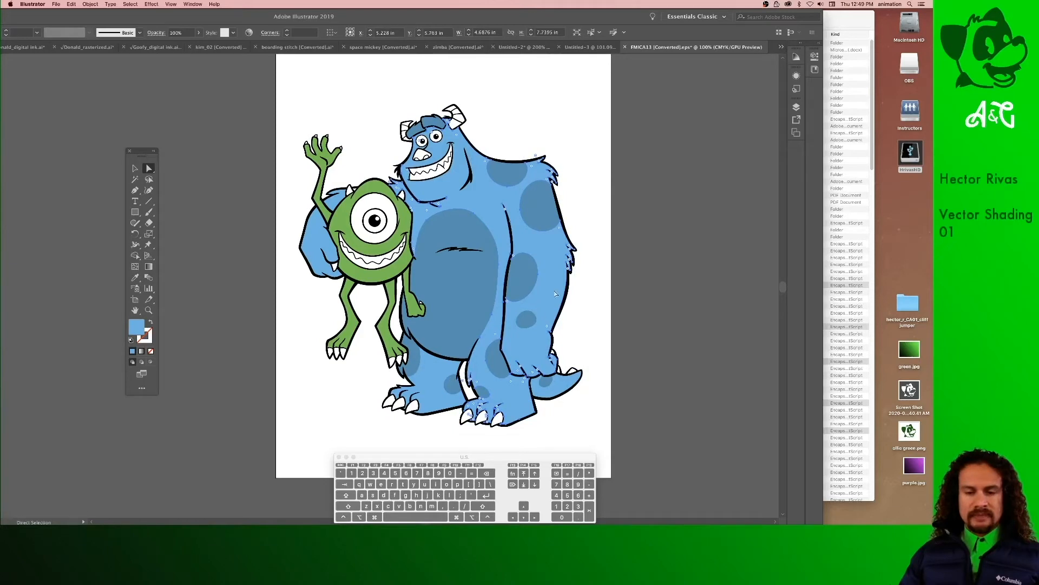
drag(554, 275, 688, 258)
key(super+z)
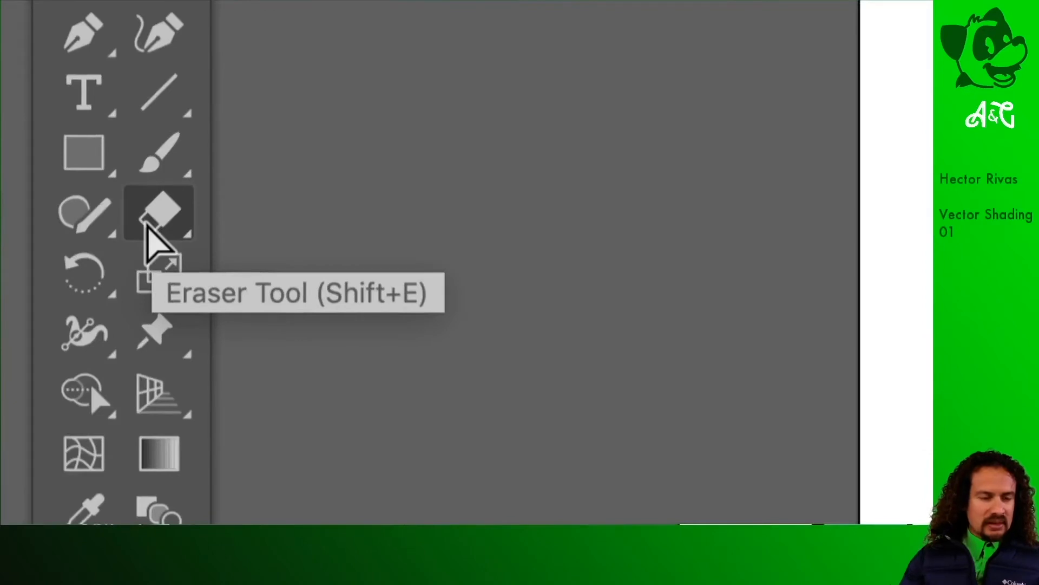
Activate the Knife tool from the Eraser tool group.
click(157, 221)
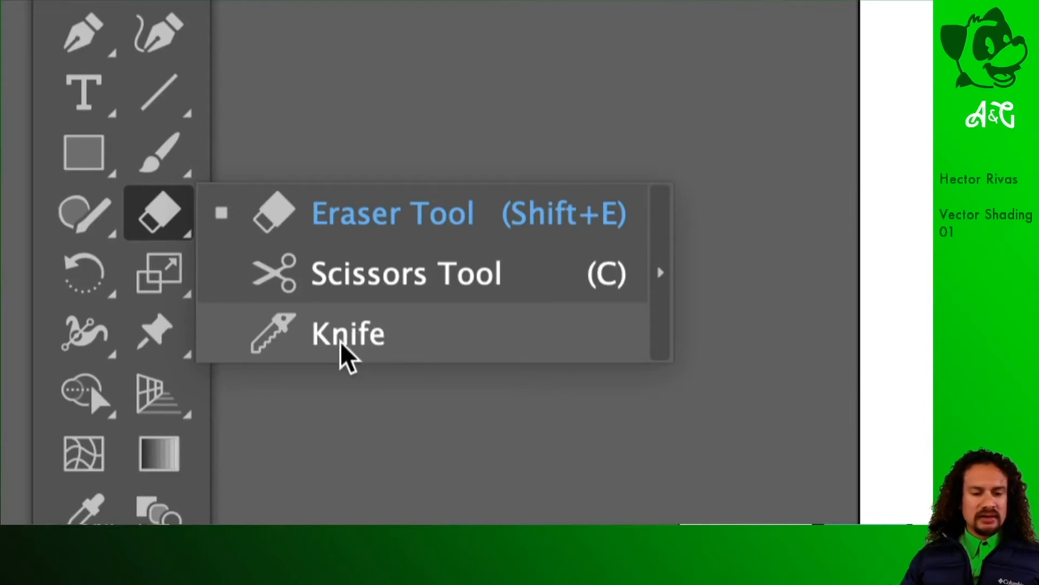
click(323, 341)
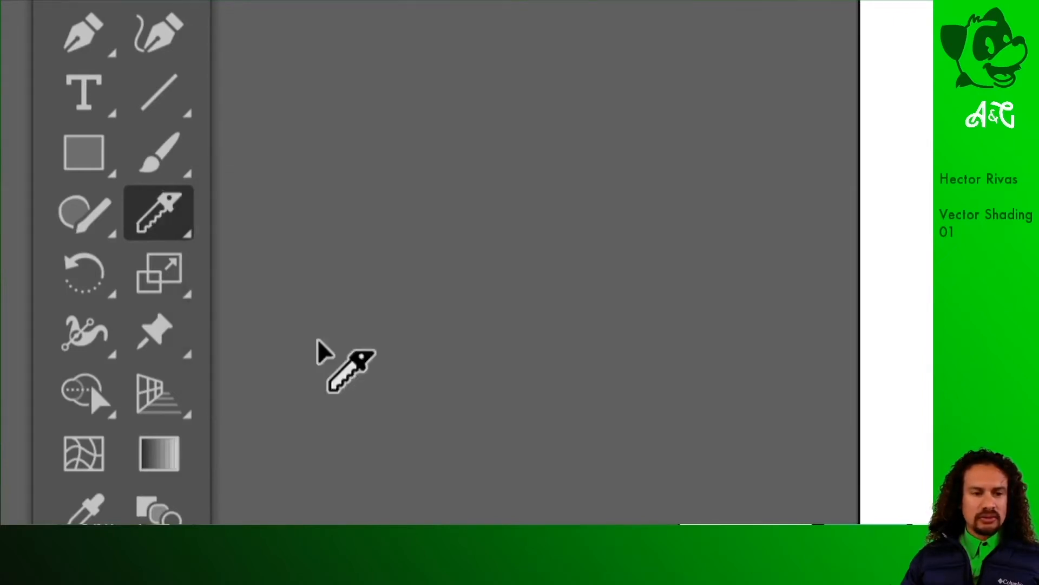
click(174, 219)
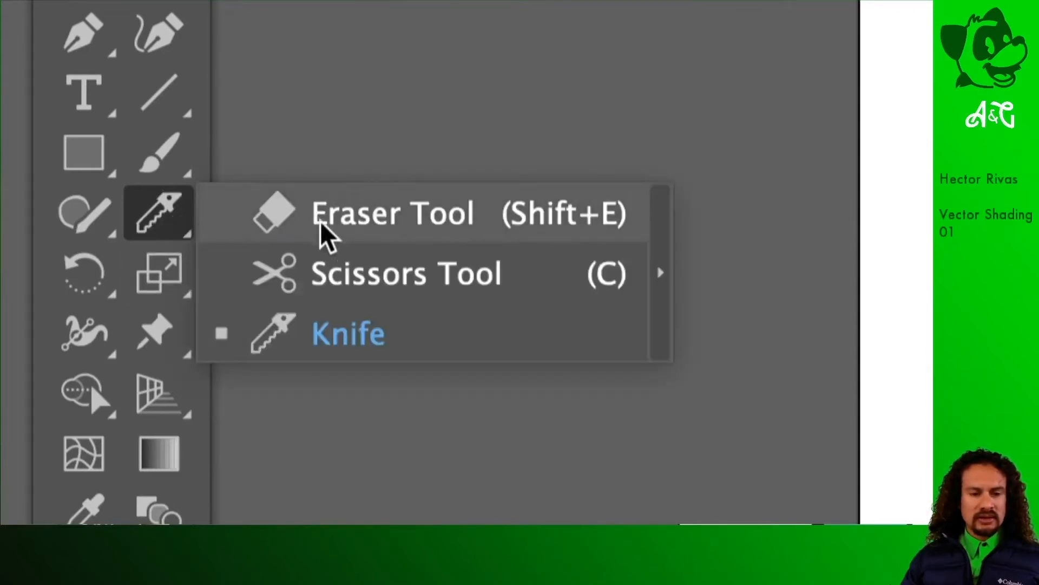
click(307, 323)
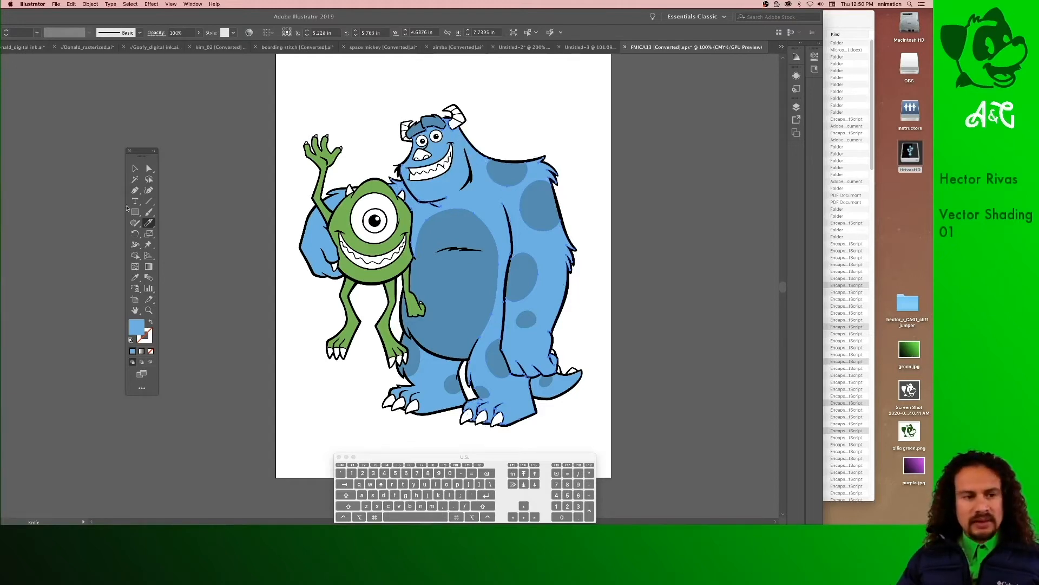
Draw a blue circle about 2.81 in across on the empty canvas beside the artboard with the Ellipse tool.
click(150, 170)
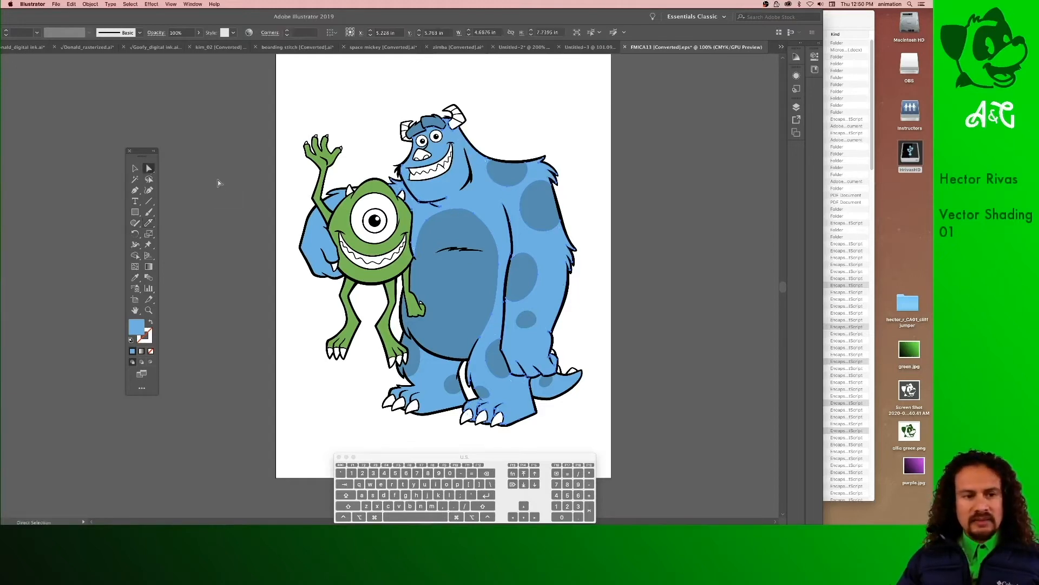
drag(137, 214, 179, 234)
mouse_move(653, 186)
mouse_down()
mouse_move(709, 241)
mouse_move(691, 236)
mouse_move(696, 259)
mouse_move(457, 271)
mouse_move(433, 284)
mouse_up()
click(135, 168)
key(space)
key(super+equal)
key(super+equal)
key(super+equal)
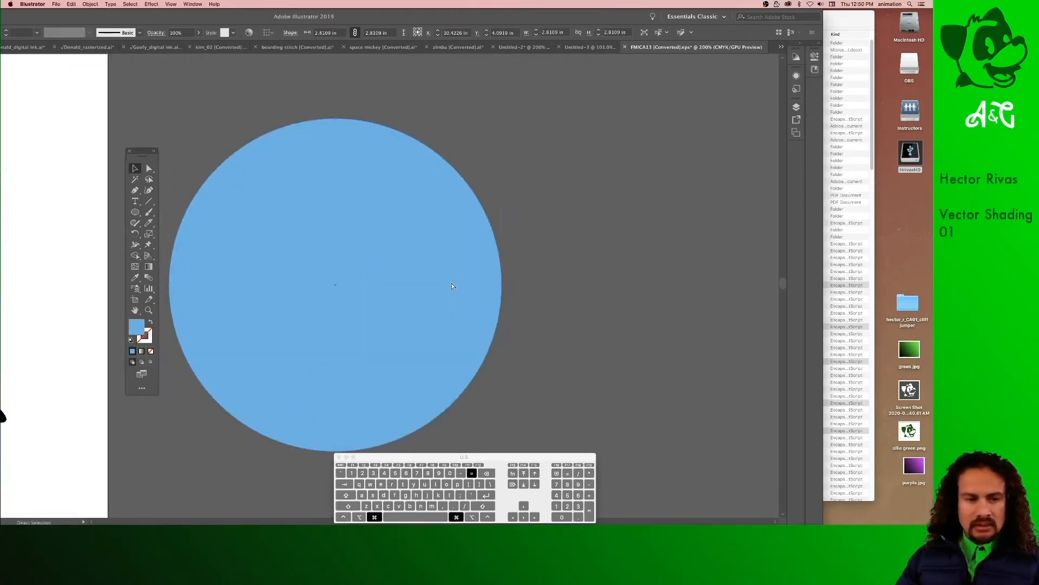
Cut the blue circle in two with the Knife tool along a curve from its upper-left edge to its right edge.
click(149, 223)
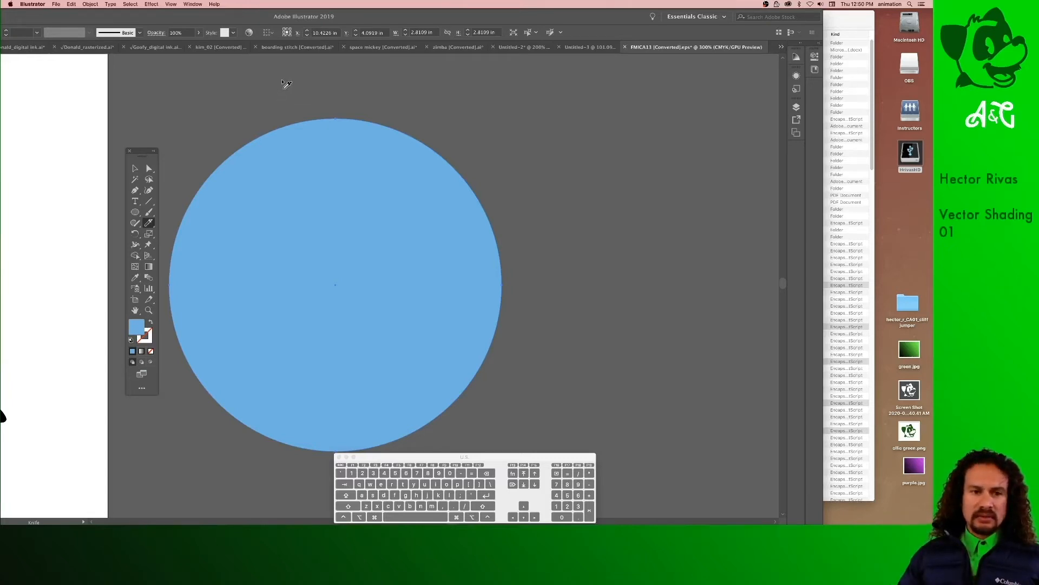
mouse_move(286, 82)
mouse_down()
mouse_move(261, 108)
mouse_move(251, 165)
mouse_move(277, 222)
mouse_move(610, 380)
mouse_up()
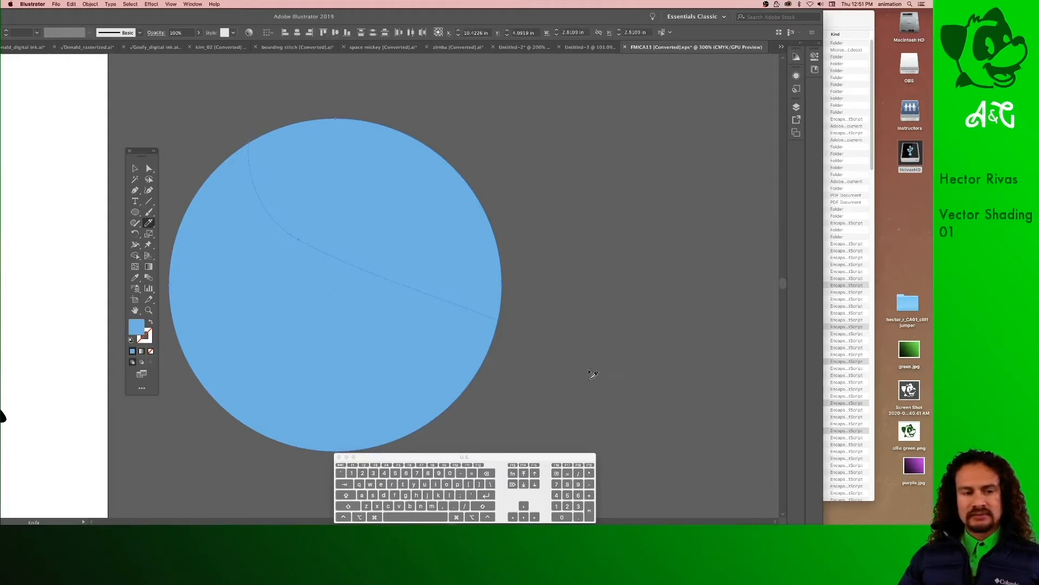
click(150, 170)
click(543, 211)
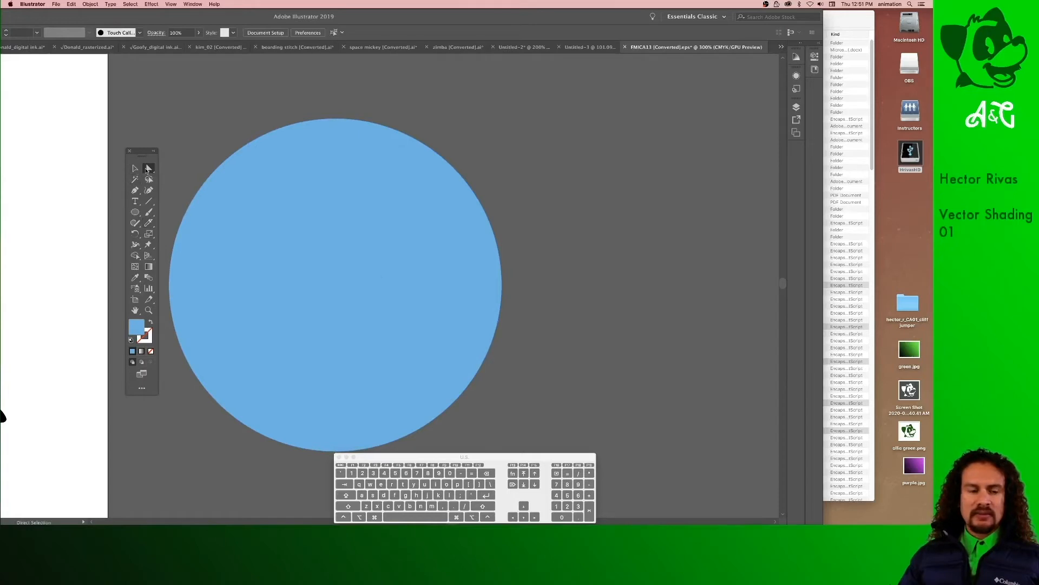
Move the circle's upper piece slightly up and to the right to open a narrow gap along the cut.
click(369, 222)
click(275, 333)
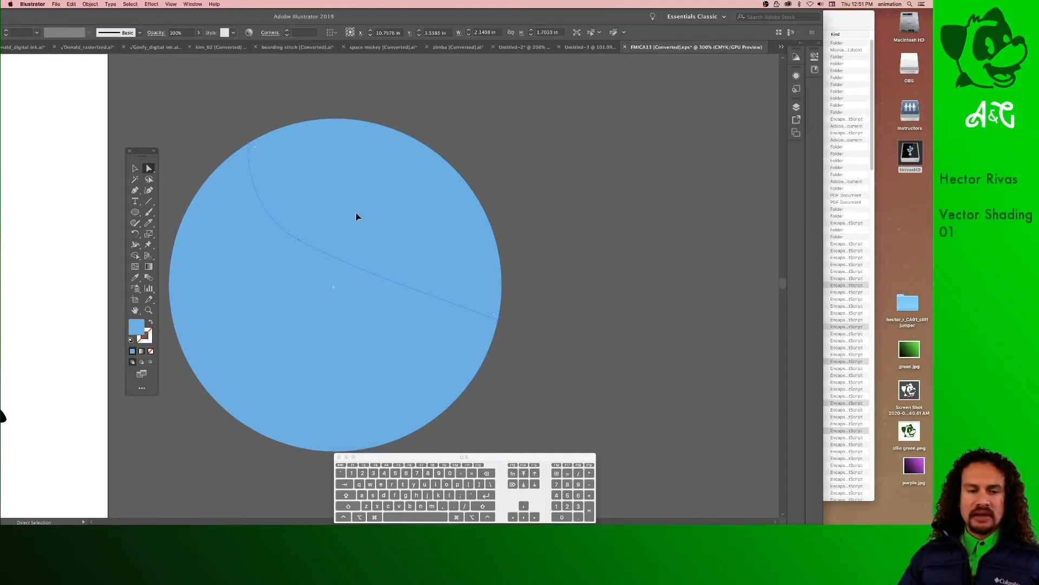
drag(357, 214, 364, 206)
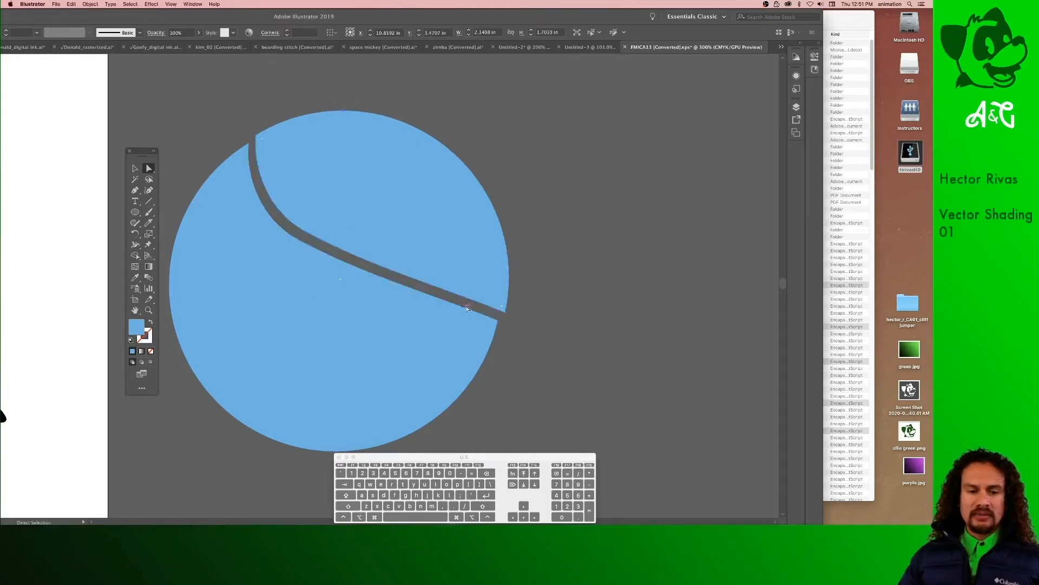
click(555, 295)
Fill the circle's upper piece with a darker, muted blue.
click(408, 226)
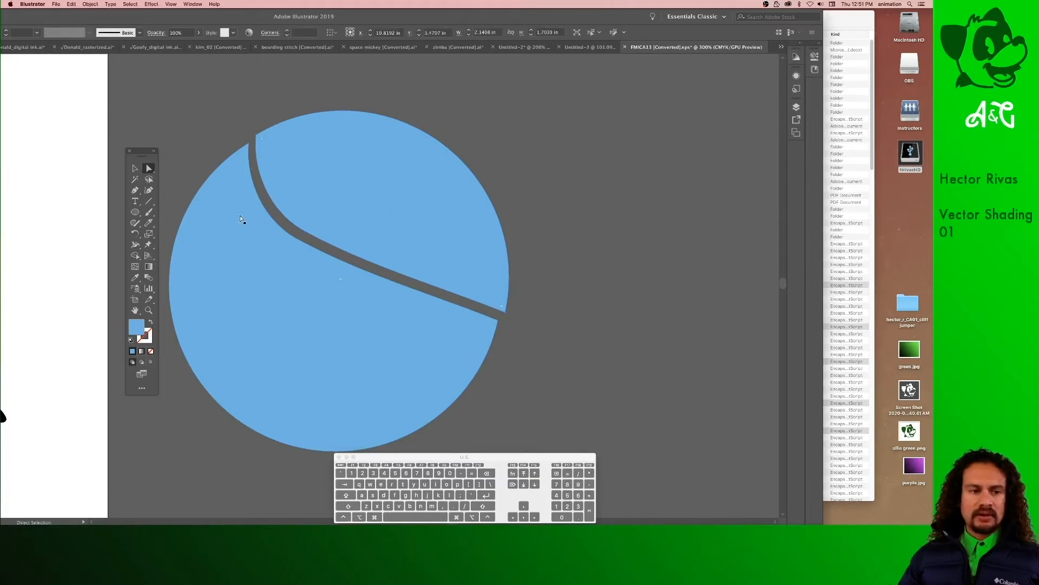
double_click(137, 327)
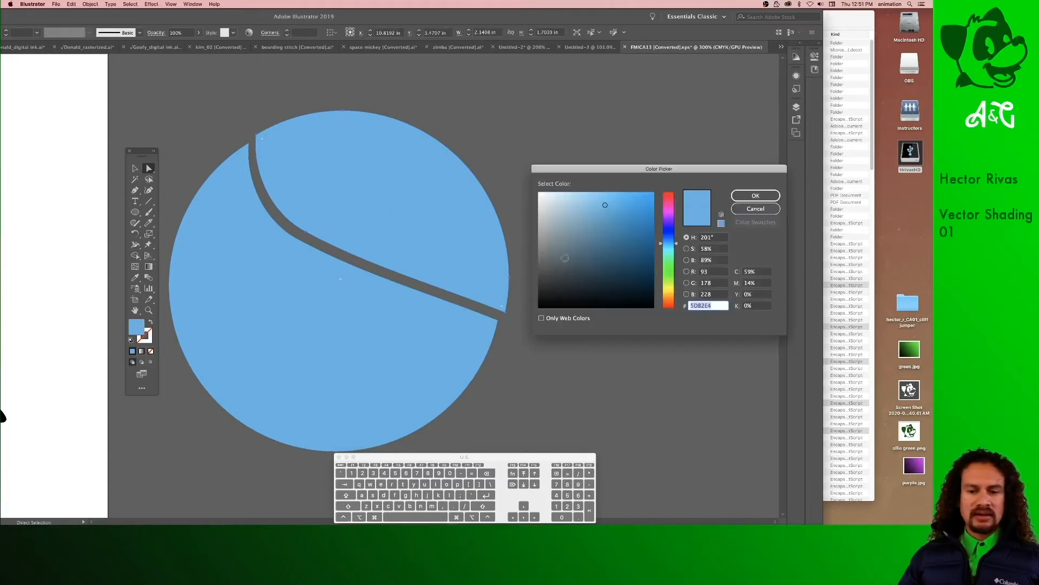
click(602, 235)
click(744, 196)
click(605, 235)
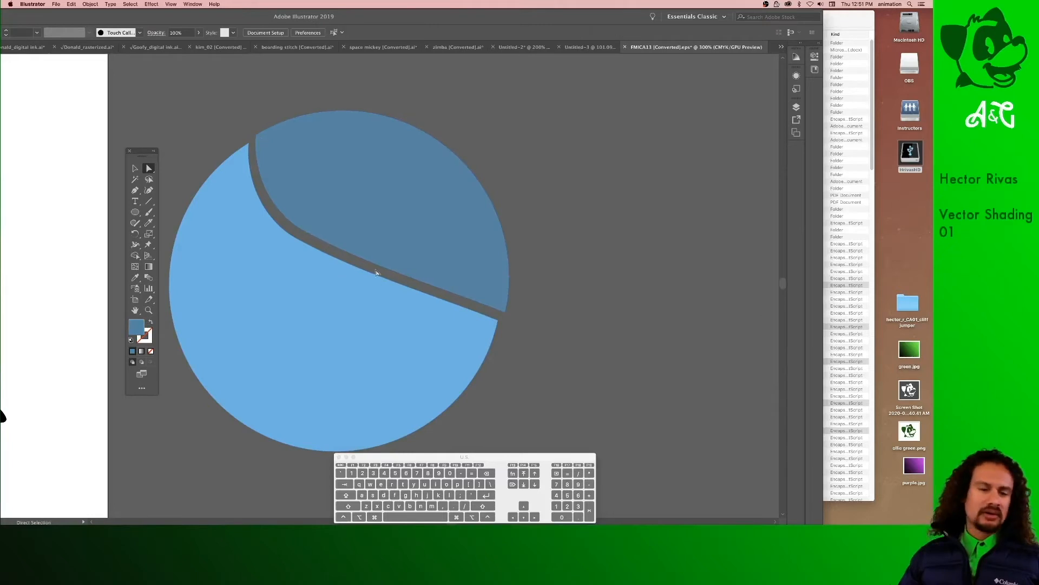
Cut the circle's dark upper piece with the Knife tool along a curve running from its top edge to the gap.
click(398, 205)
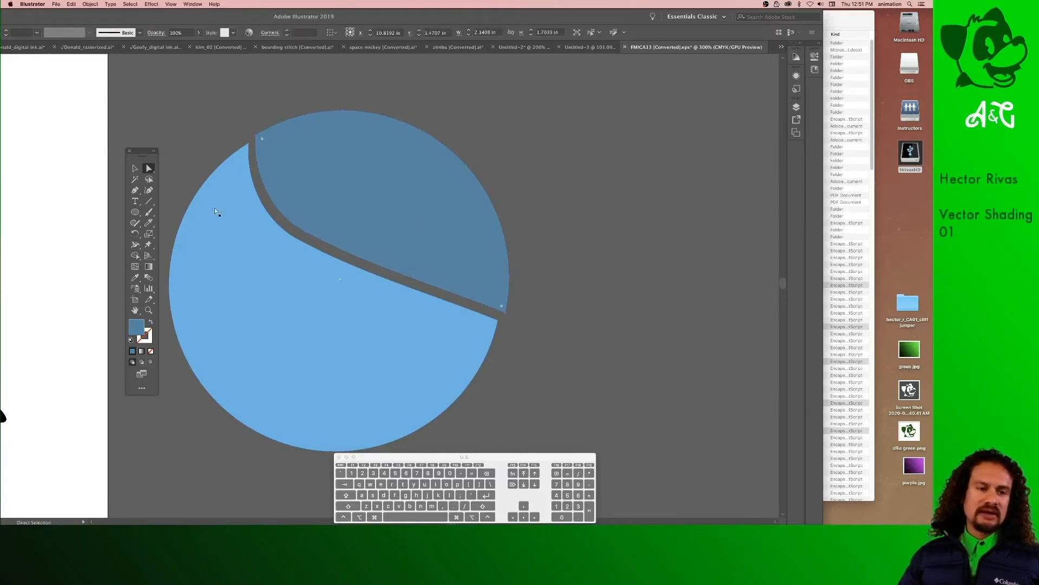
click(149, 222)
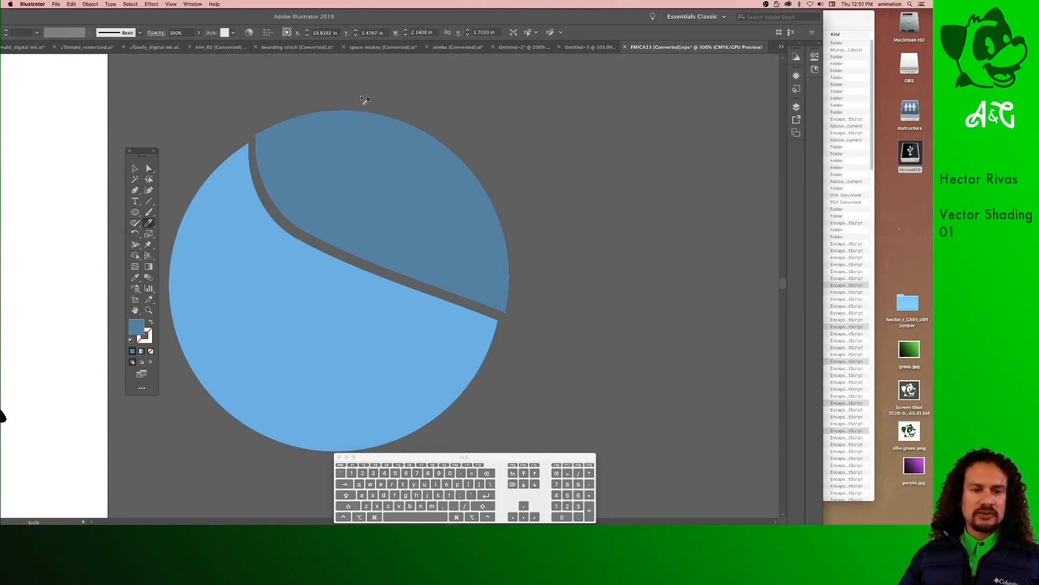
mouse_move(361, 81)
mouse_down()
mouse_move(395, 107)
mouse_move(443, 224)
mouse_move(424, 317)
mouse_up()
click(149, 169)
Fill the right-hand slice of the circle's upper piece with the darker blue 356477.
click(487, 231)
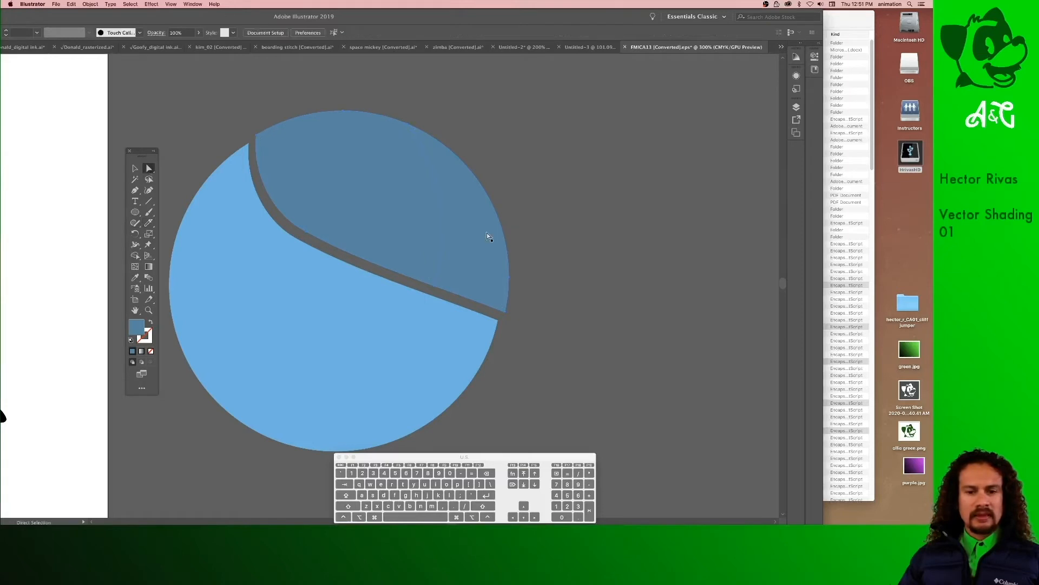
double_click(134, 327)
click(601, 252)
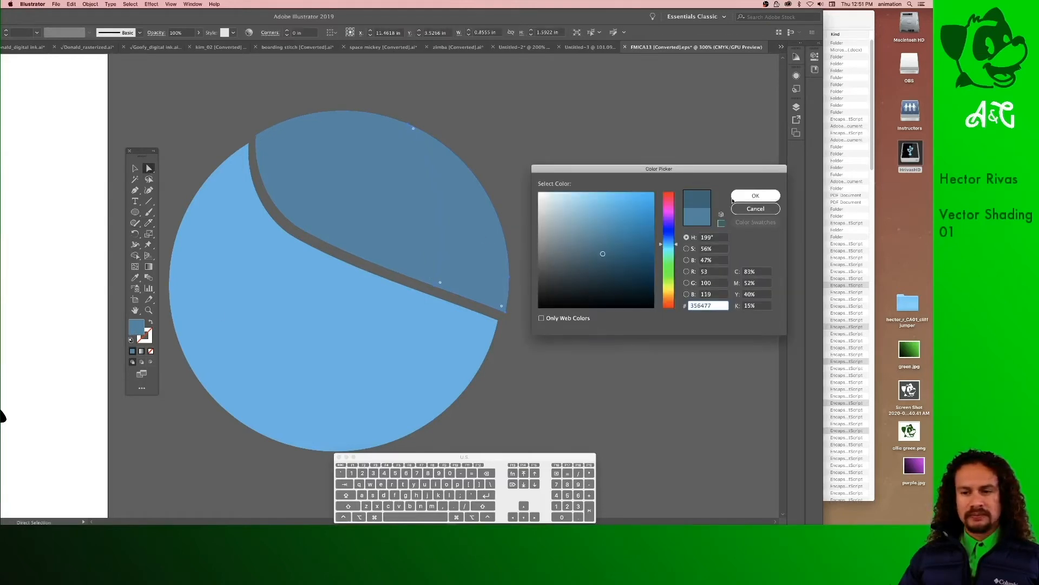
click(756, 196)
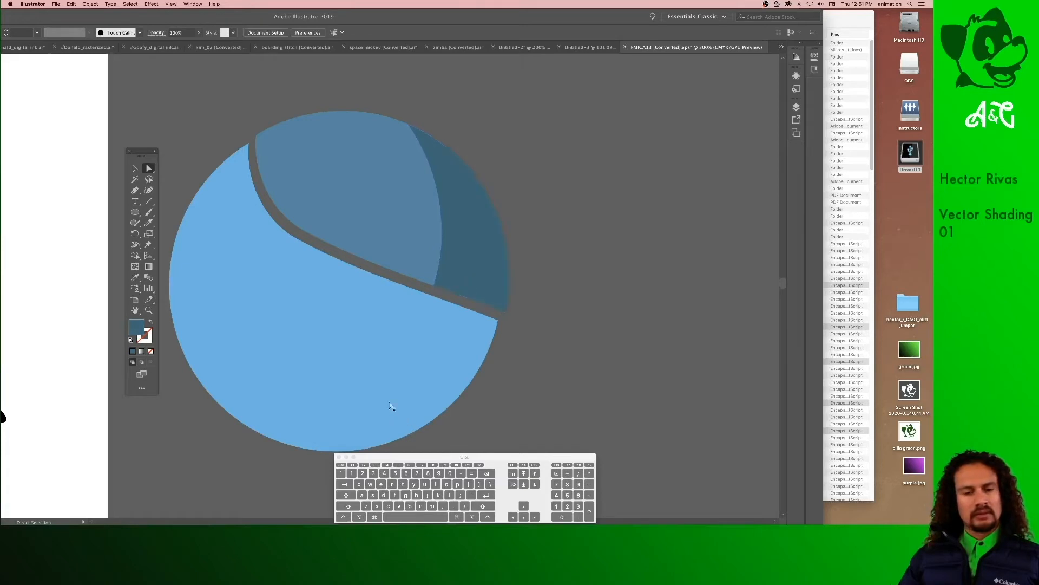
Cut the circle's light blue lower piece with the Knife tool along a curve from the gap down to its bottom edge.
click(342, 360)
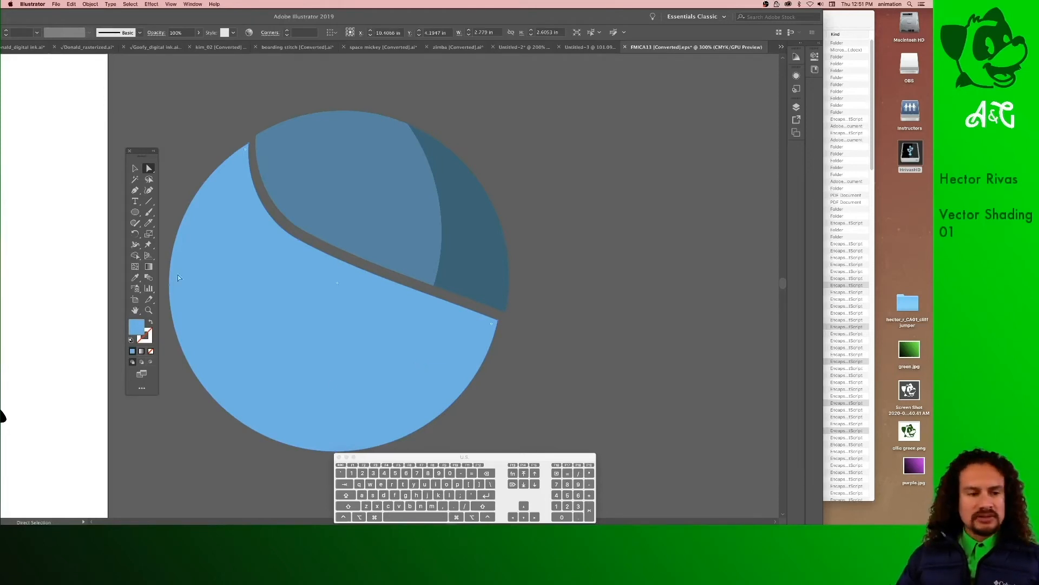
click(150, 224)
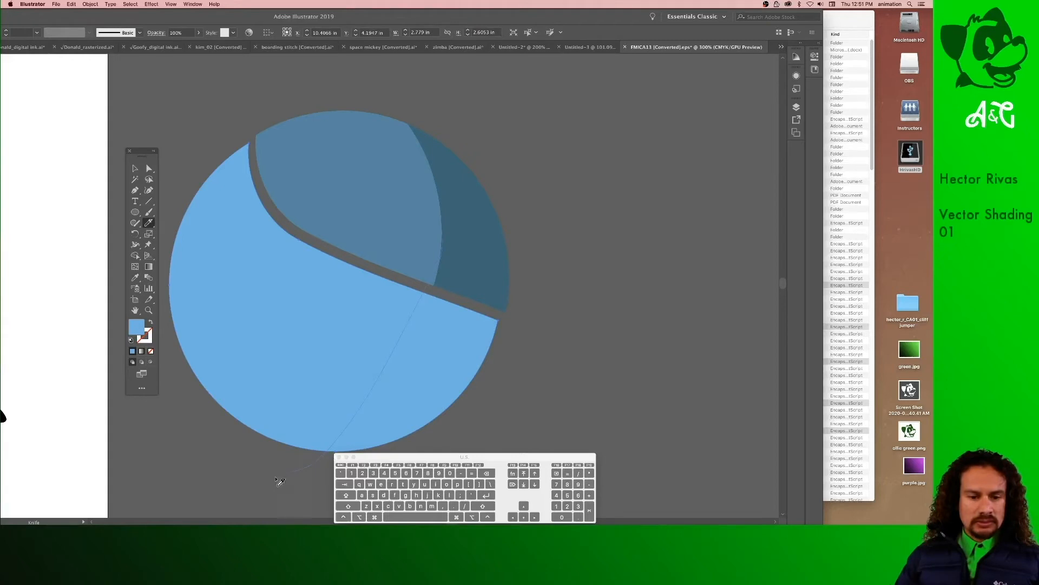
click(149, 169)
click(548, 375)
Fill the right-hand slice of the circle's lower piece with a slightly darker blue.
click(469, 359)
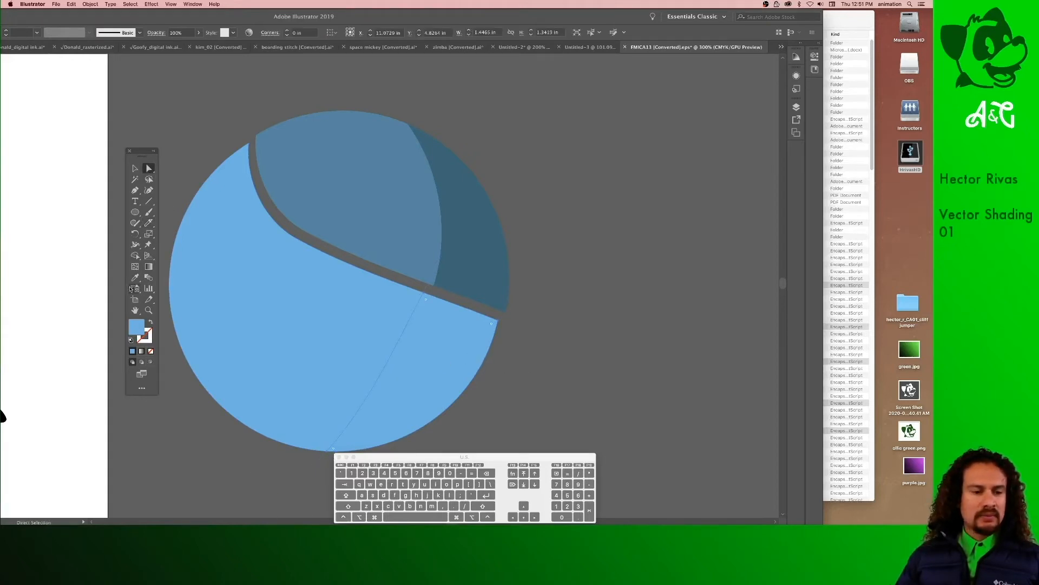
double_click(137, 331)
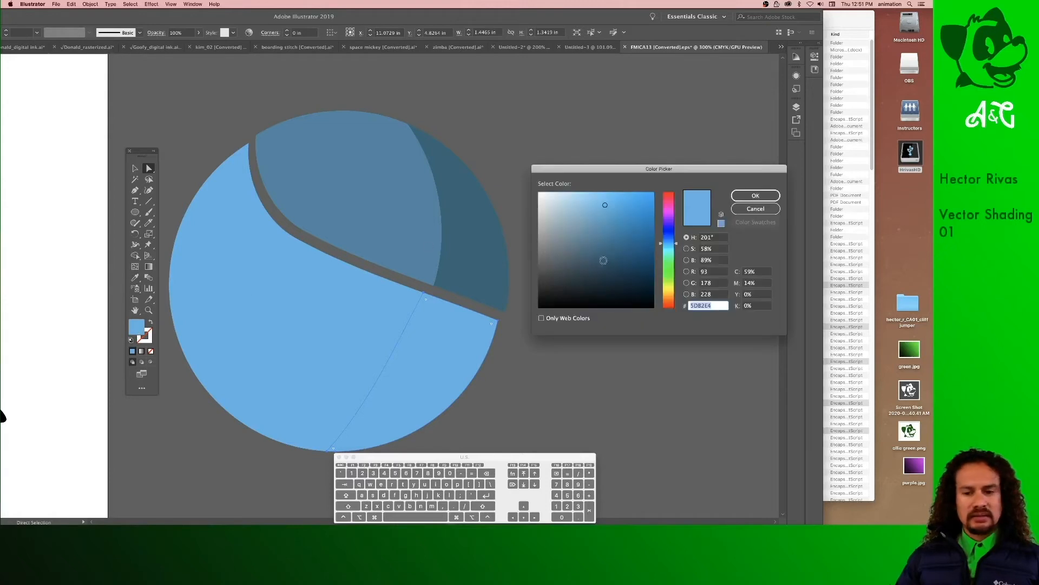
click(613, 221)
click(736, 196)
click(534, 335)
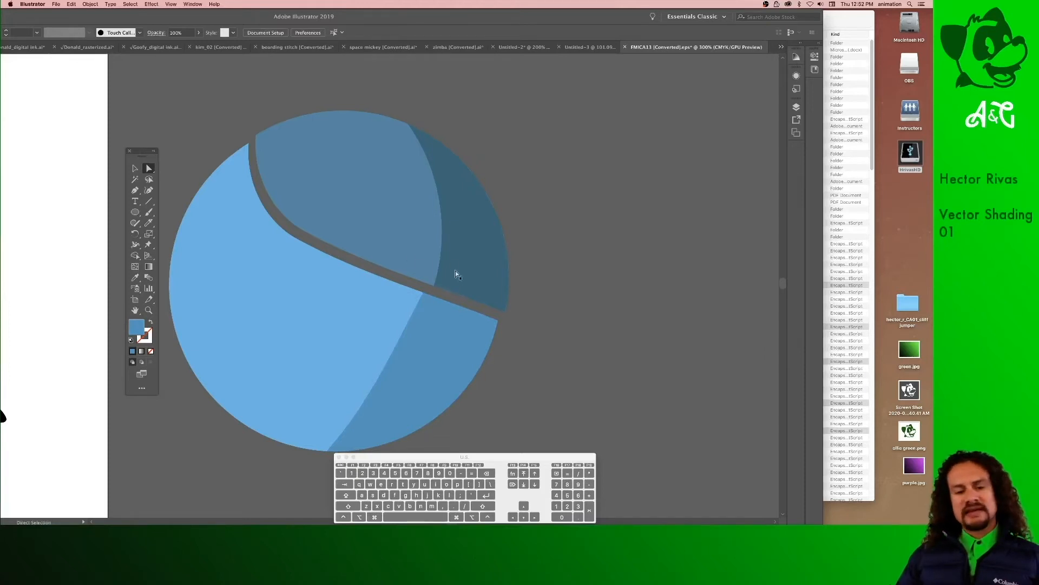
Move the large monster's blue body shape off its black base onto the canvas beside the artboard, and undo the move.
key(space)
drag(246, 297, 712, 326)
key(super+minus)
key(super+minus)
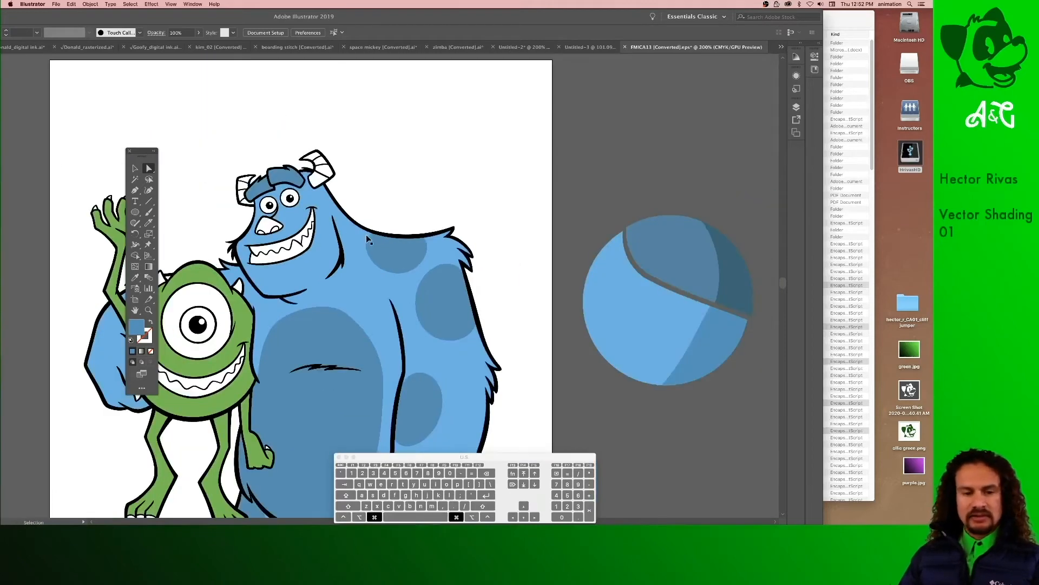
key(space)
drag(610, 265, 612, 187)
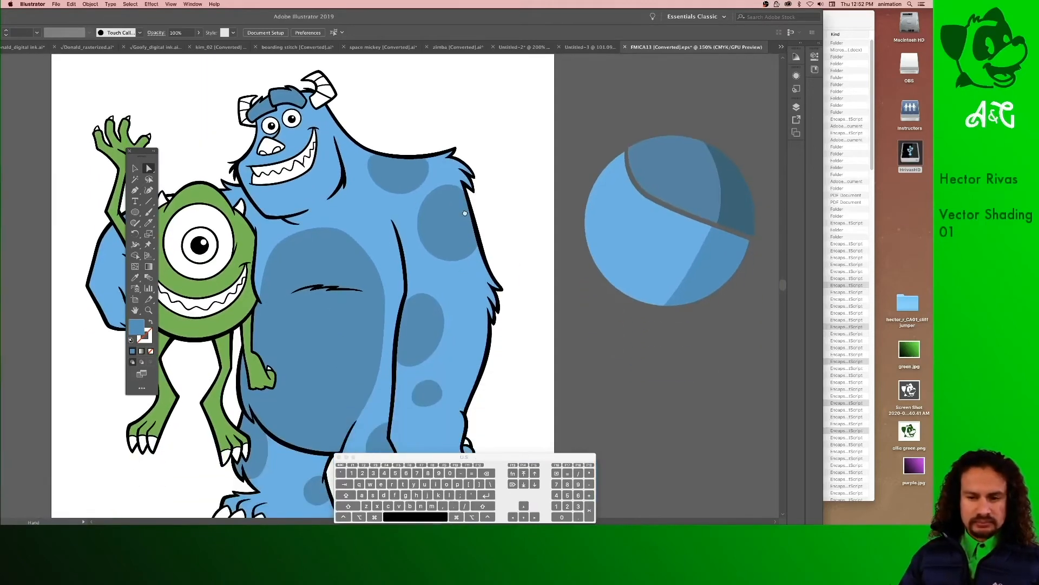
click(355, 222)
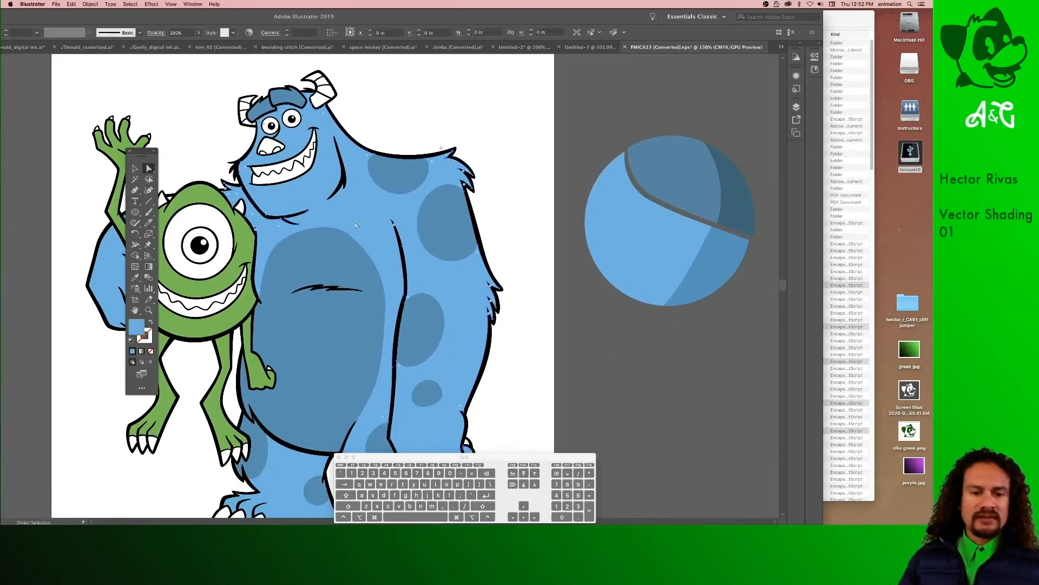
drag(366, 213, 656, 180)
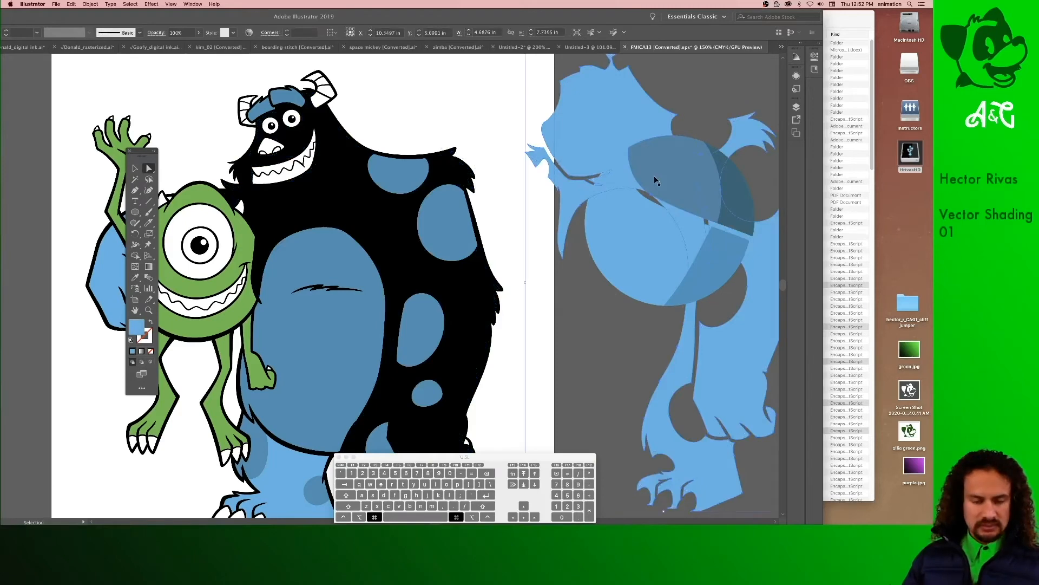
key(super+z)
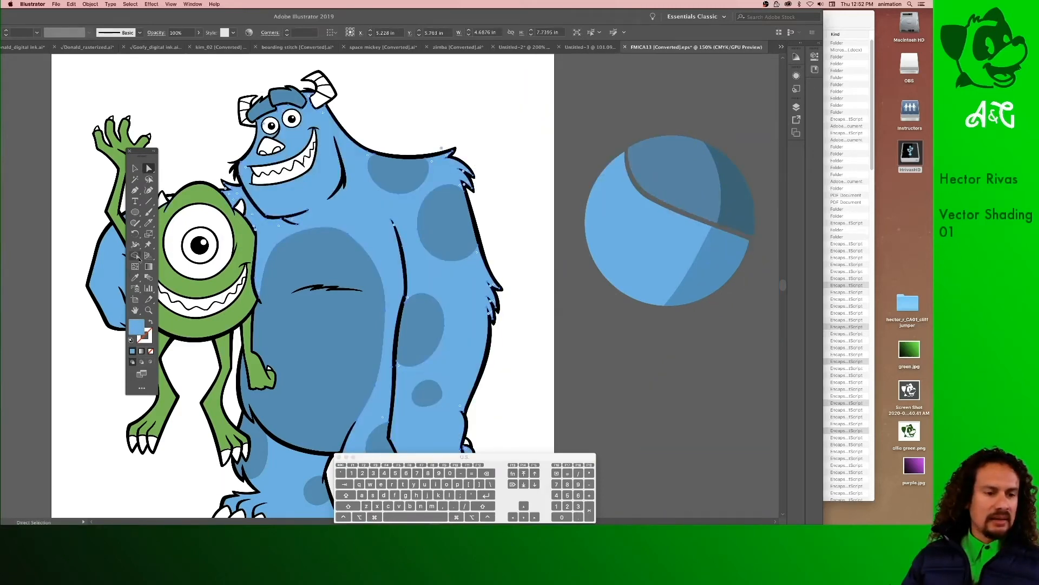
Cut shading pieces out of the large monster's blue body with the Knife tool along the back of the neck, shoulder and outer arm.
click(148, 222)
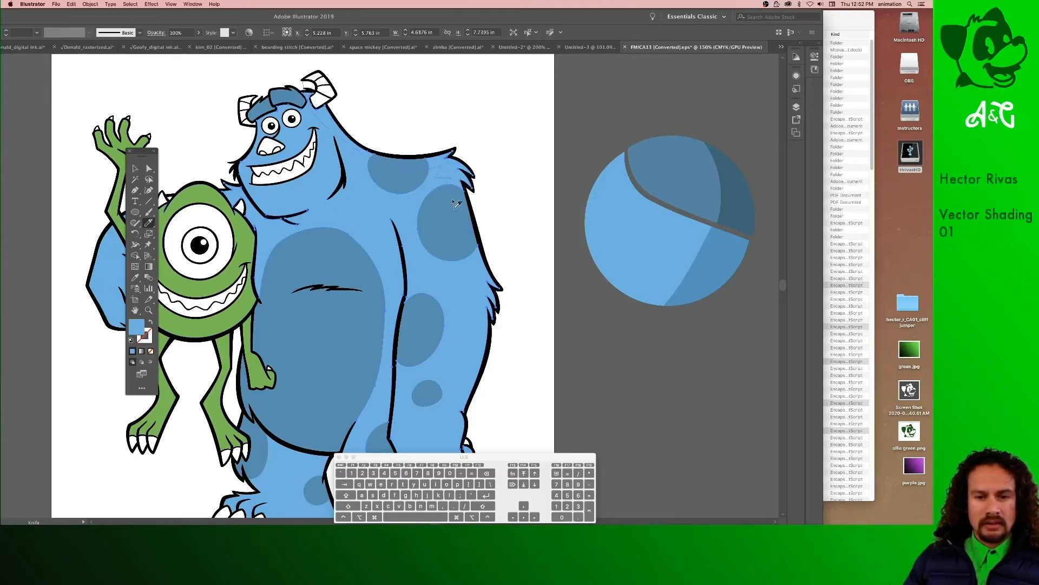
drag(481, 276, 514, 339)
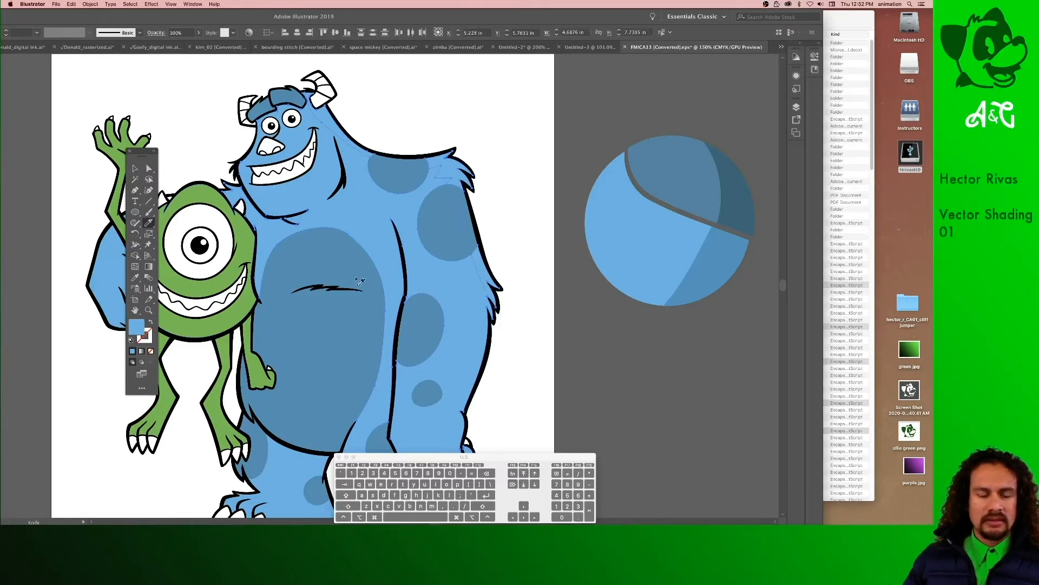
click(149, 169)
click(181, 166)
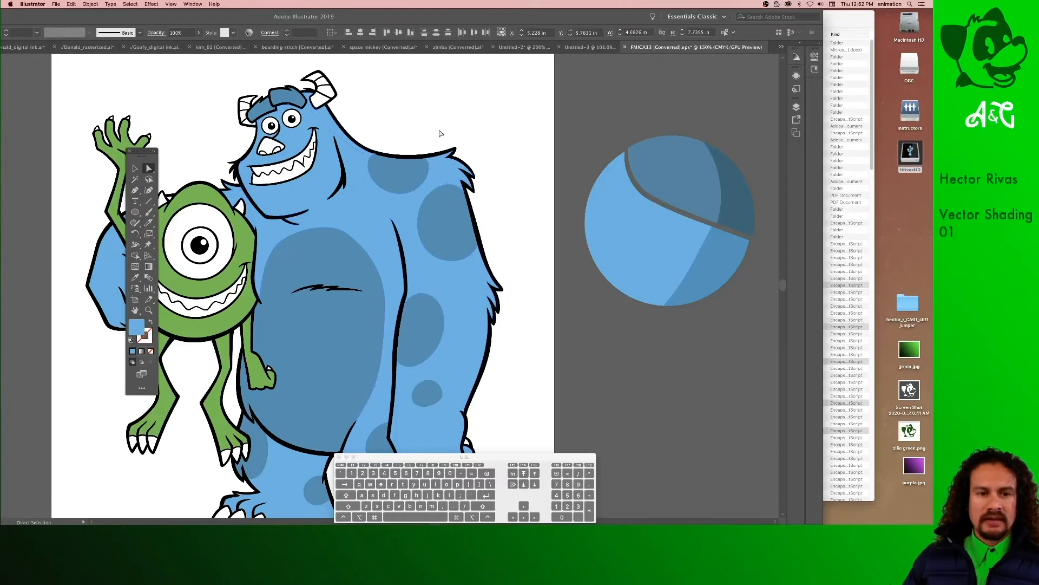
Fill the cut piece along the back of the large monster's neck with the darker blue 52A3CC.
click(332, 129)
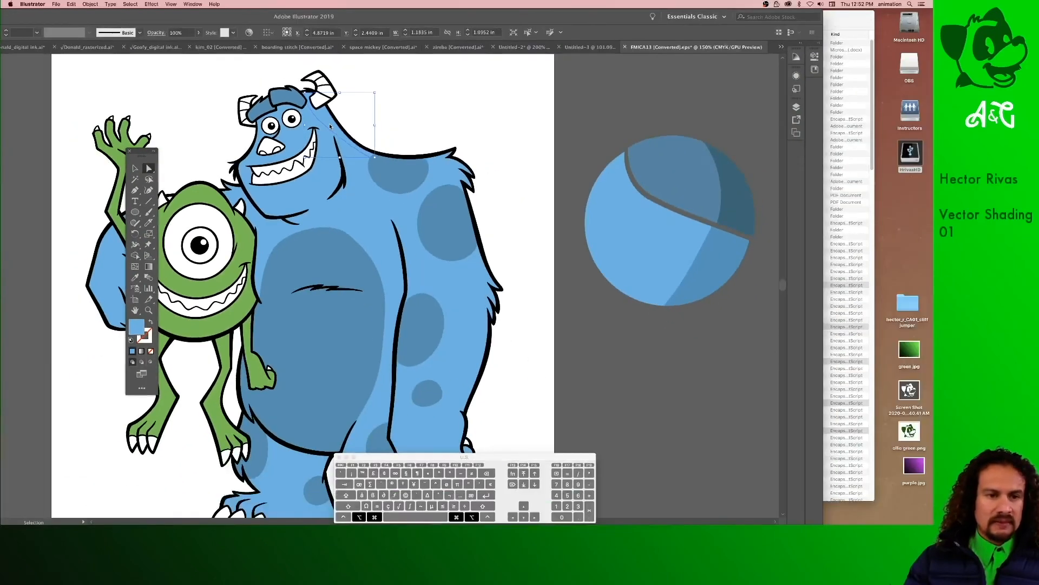
double_click(137, 326)
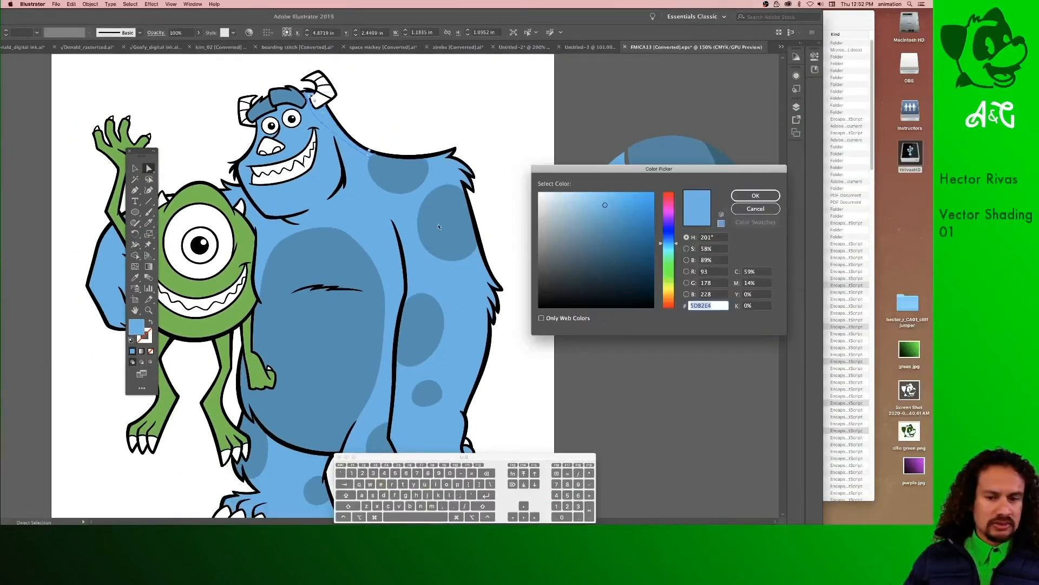
click(610, 217)
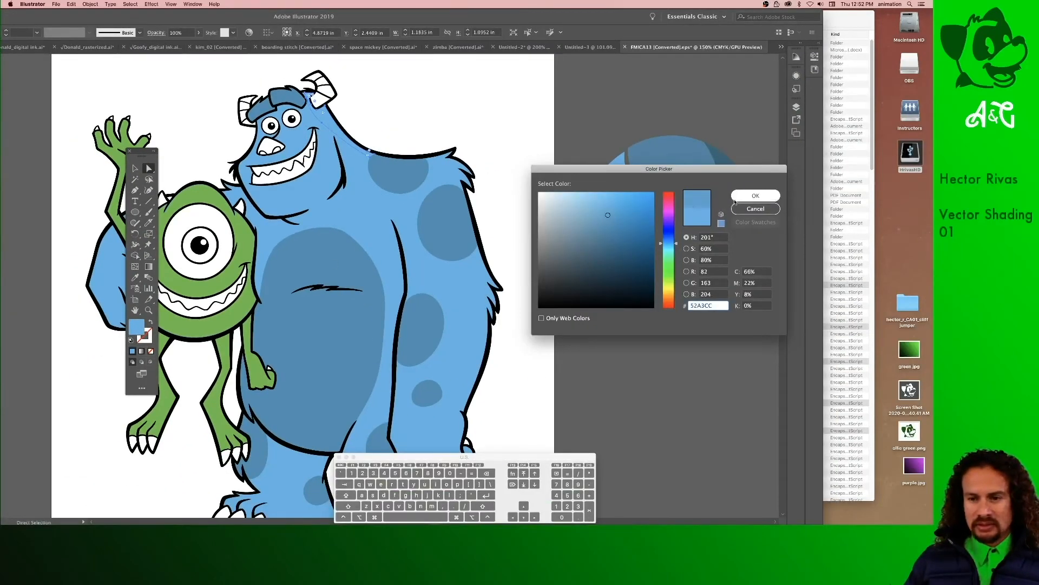
click(756, 195)
click(184, 157)
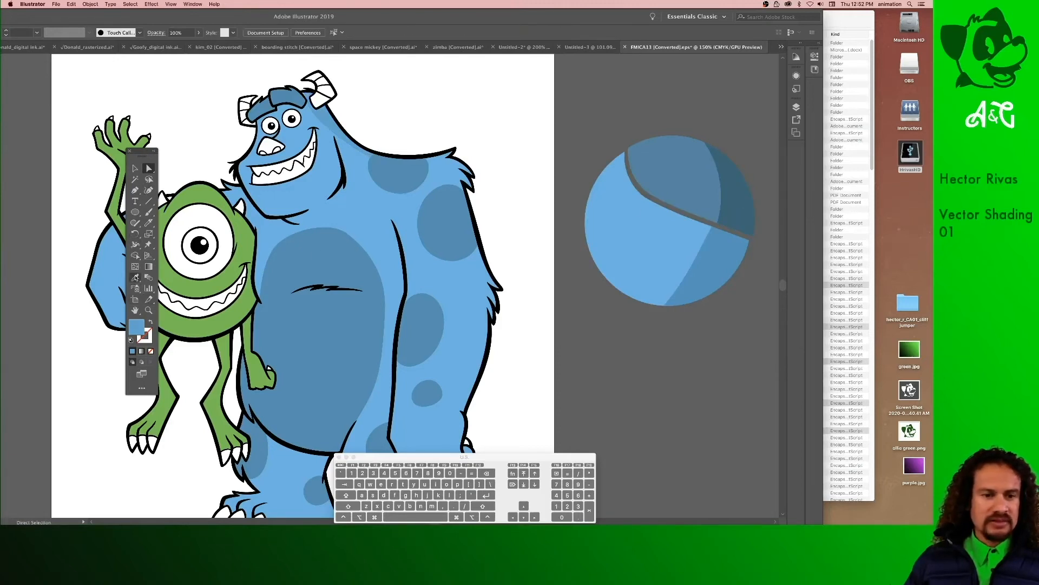
Apply the neck piece's darker blue to the cut shoulder and outer arm pieces with the Eyedropper tool.
click(134, 277)
key(alt)
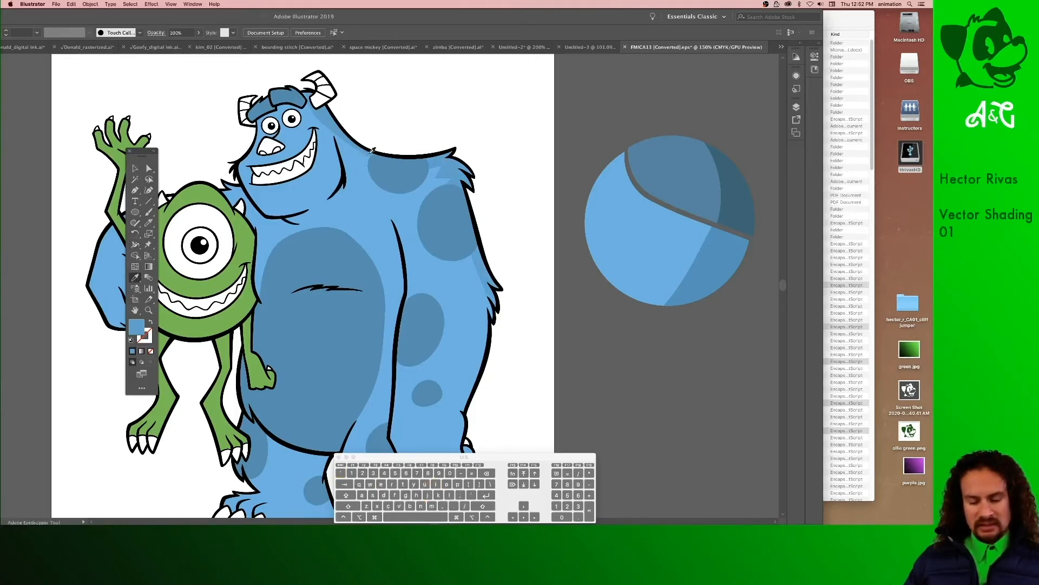
Examine the new shading on the large monster's neck, shoulder and arm up close and within the whole artwork.
key(super+=)
key(super+=)
key(space)
drag(411, 202, 474, 414)
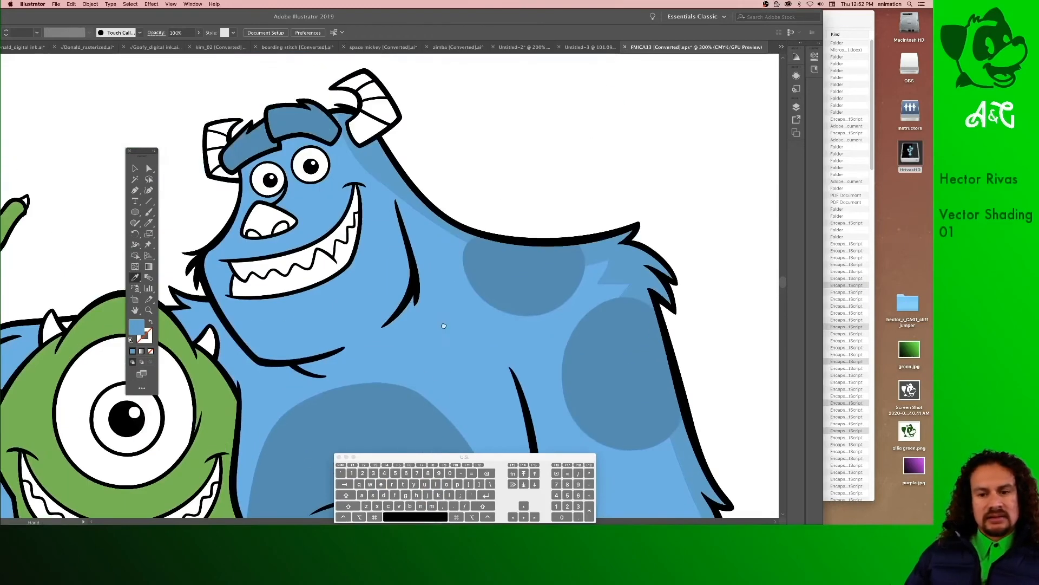
drag(431, 300, 443, 334)
click(149, 168)
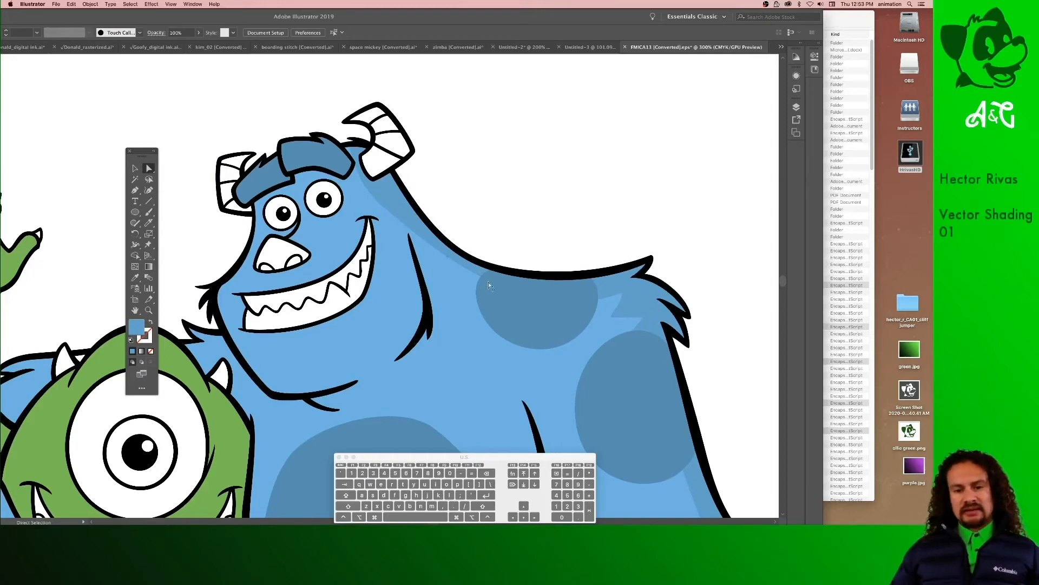
key(super+minus)
key(super+minus)
key(super+minus)
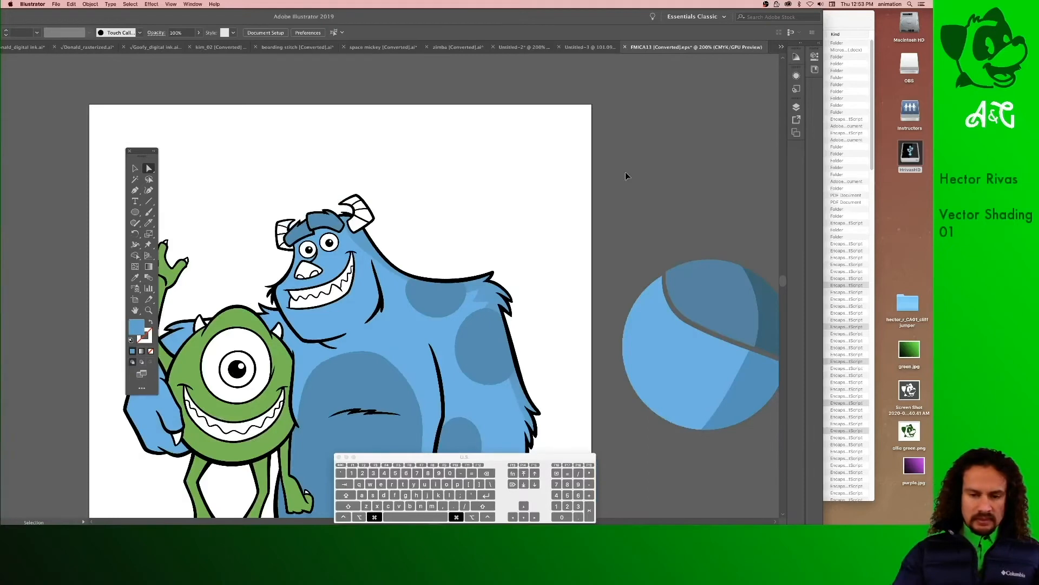
key(space)
drag(510, 304, 569, 178)
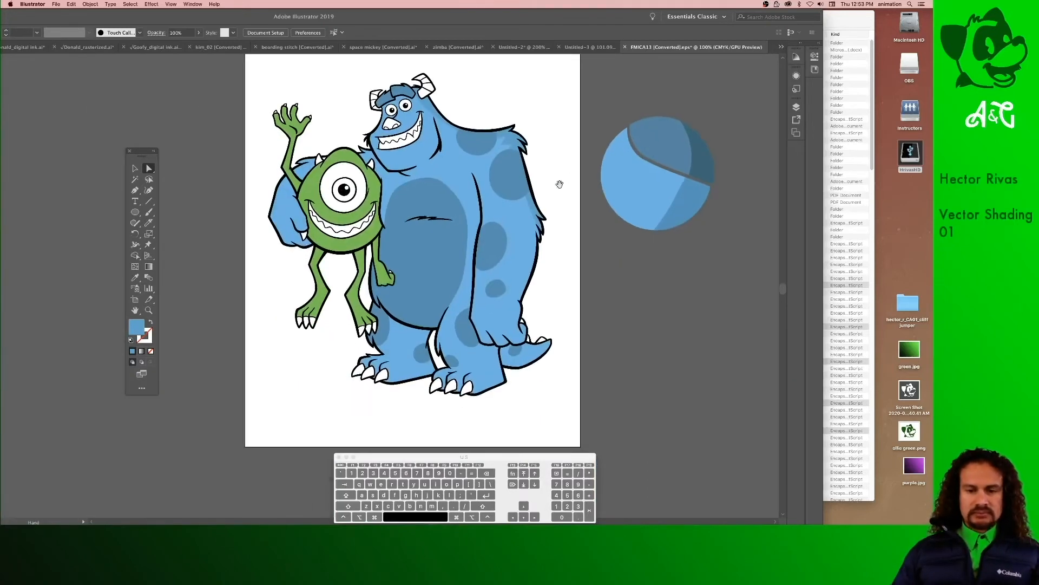
Cut a shading piece out of the large monster's near arm with the Knife tool, along its inner edge and around the hand.
click(530, 264)
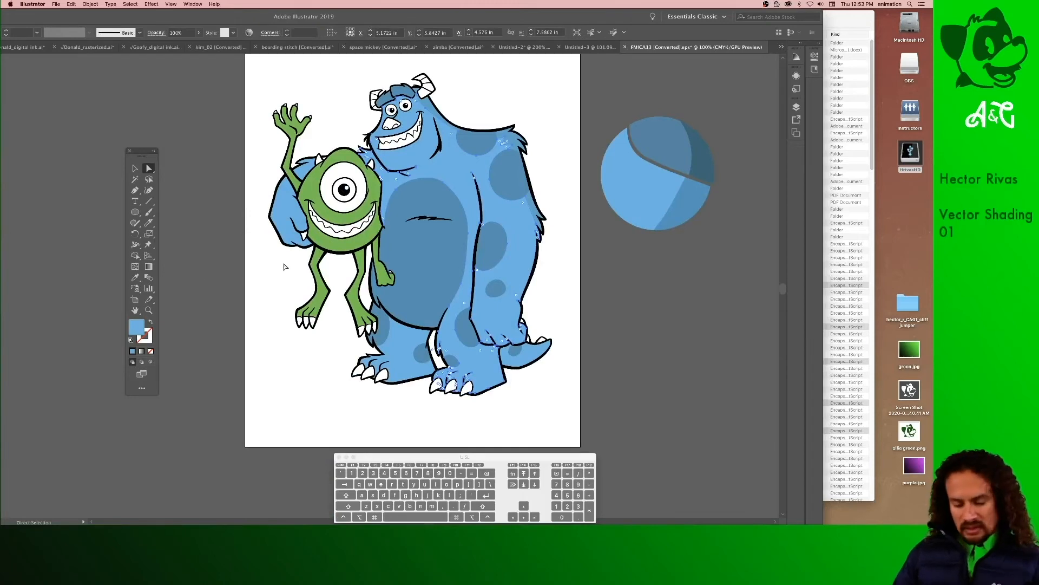
key(super+equal)
key(super+equal)
key(space)
drag(493, 217, 491, 188)
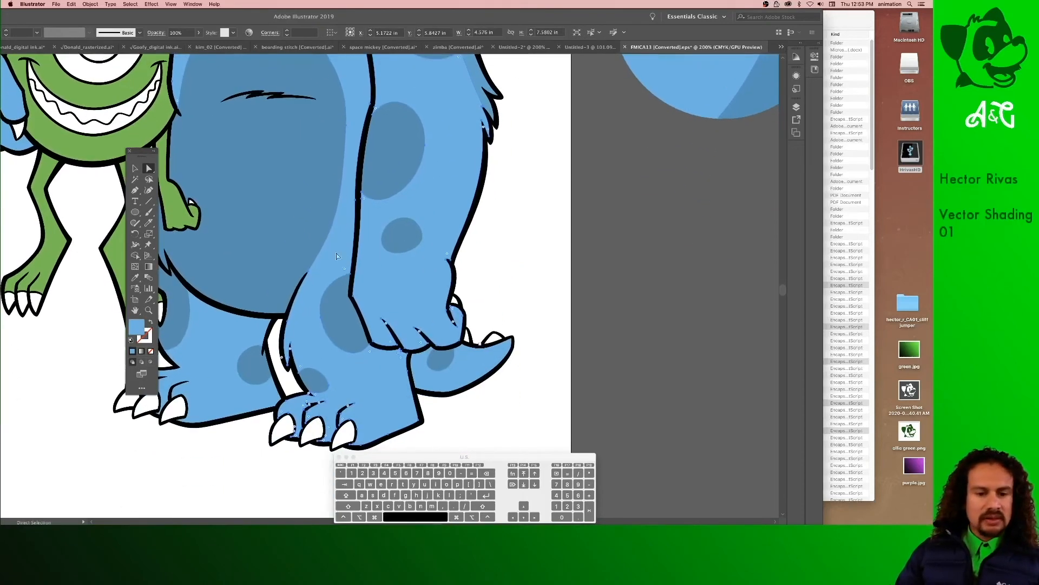
click(149, 223)
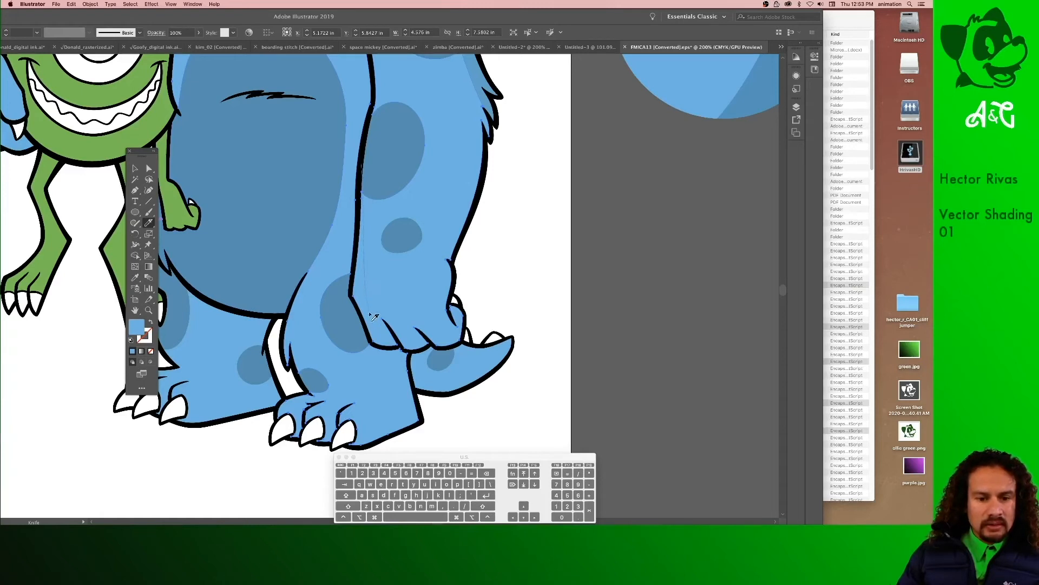
mouse_move(379, 337)
mouse_down()
mouse_move(444, 336)
mouse_move(464, 298)
mouse_up()
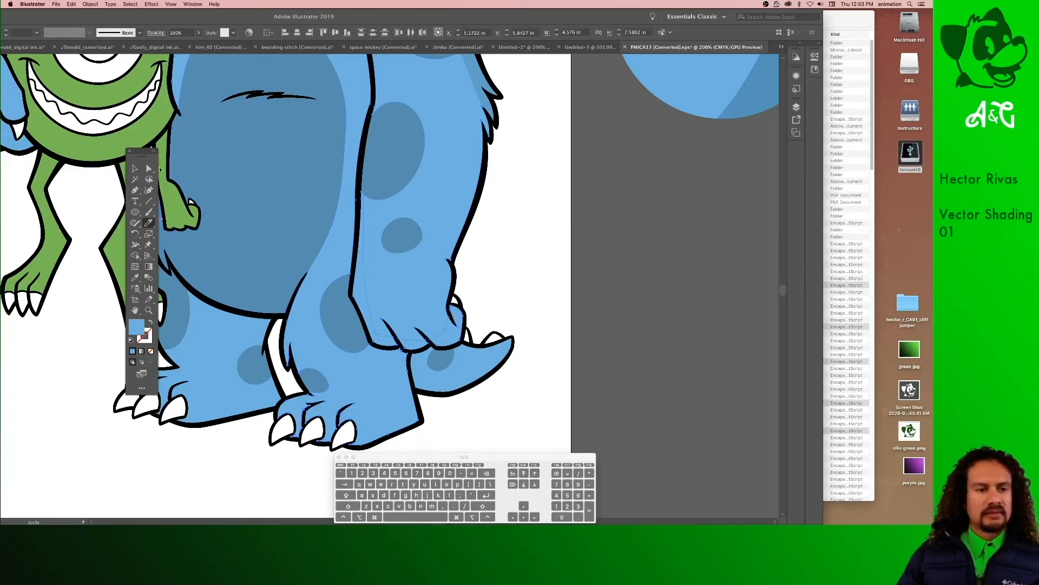
click(152, 169)
click(573, 286)
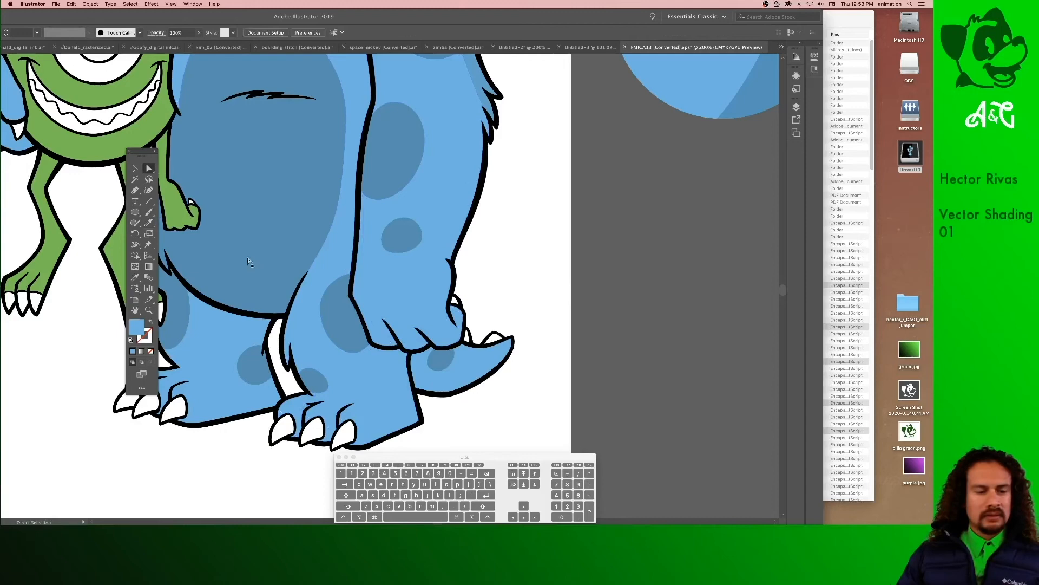
Apply the darker shading blue to the cut inner arm and hand pieces with the Eyedropper tool.
click(135, 278)
key(space)
drag(417, 169, 417, 261)
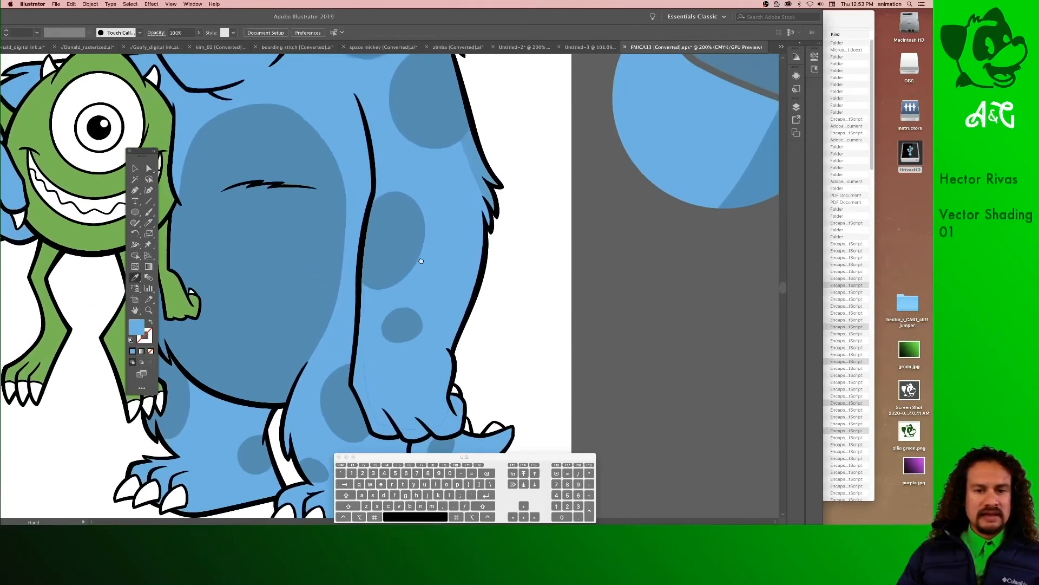
key(alt)
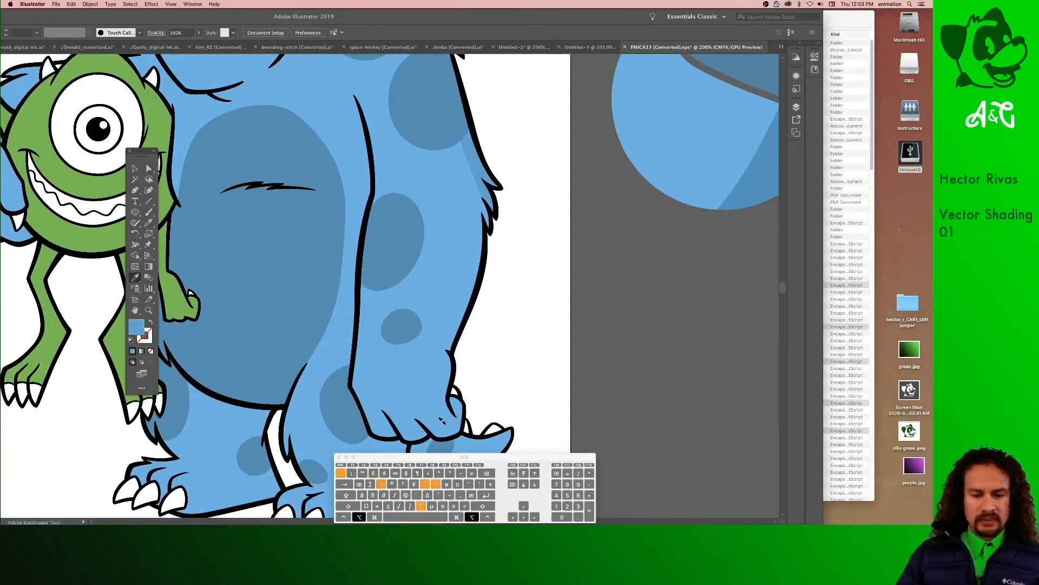
alt+click(447, 426)
alt+click(413, 433)
alt+click(374, 429)
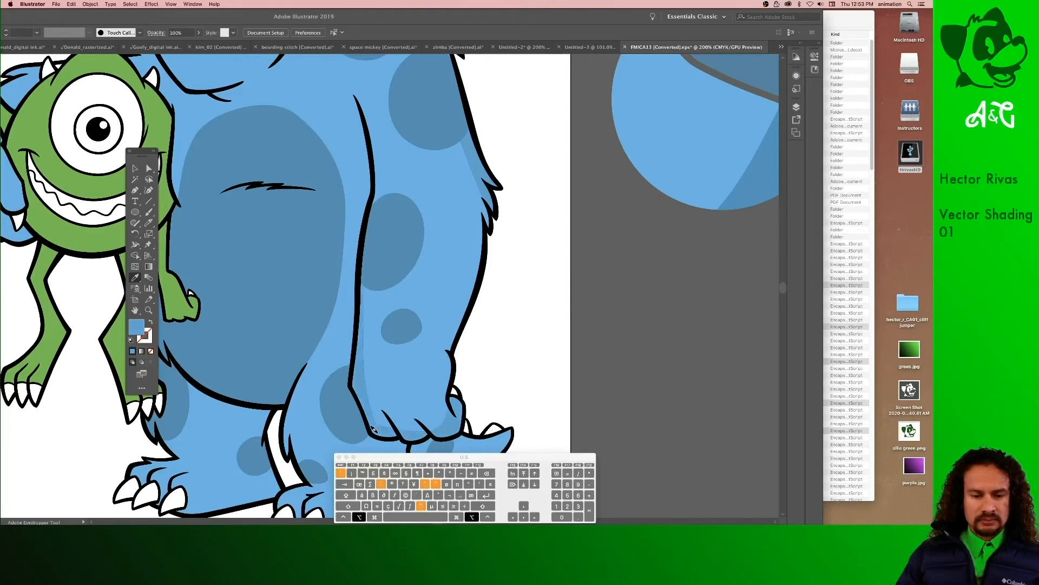
Knife-cut a shadow piece on the large monster's torso and leg beside the near arm and below the hand, and give it the darker shading blue.
drag(522, 395, 538, 292)
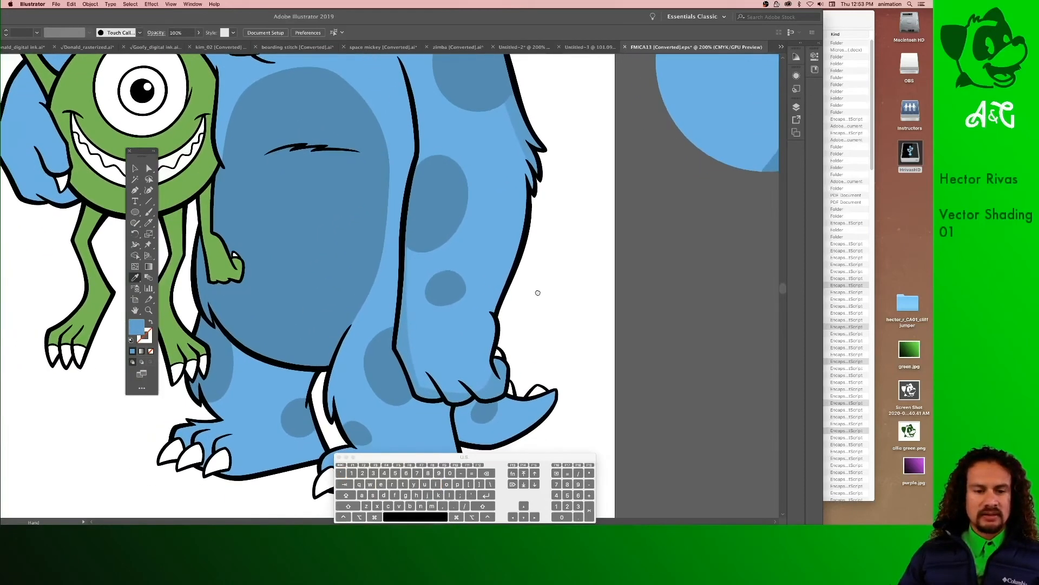
super+click(380, 297)
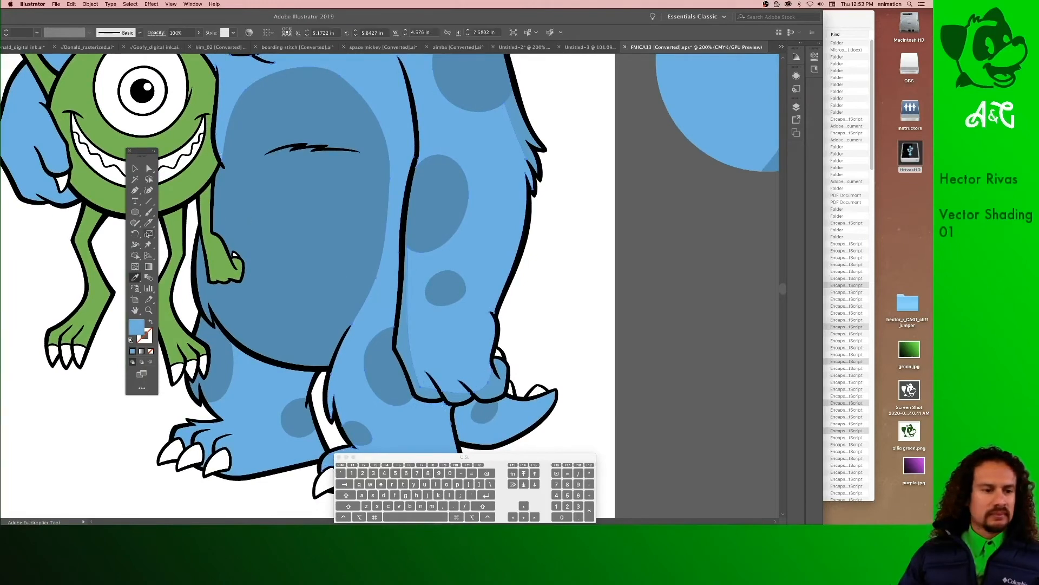
click(149, 223)
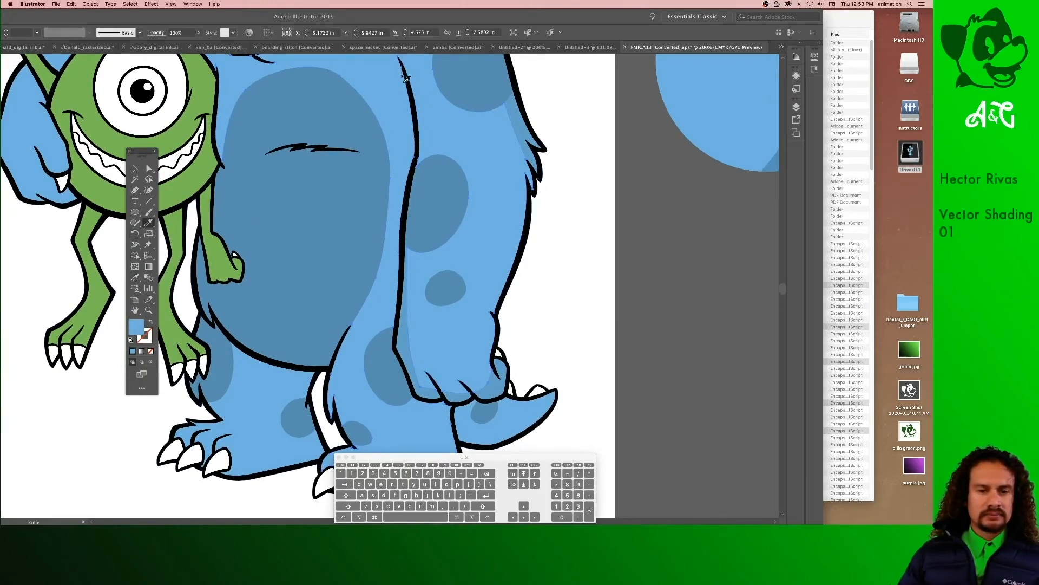
drag(389, 248, 386, 335)
mouse_move(401, 383)
mouse_down()
mouse_move(427, 417)
mouse_move(460, 422)
mouse_up()
click(149, 169)
click(621, 323)
click(135, 277)
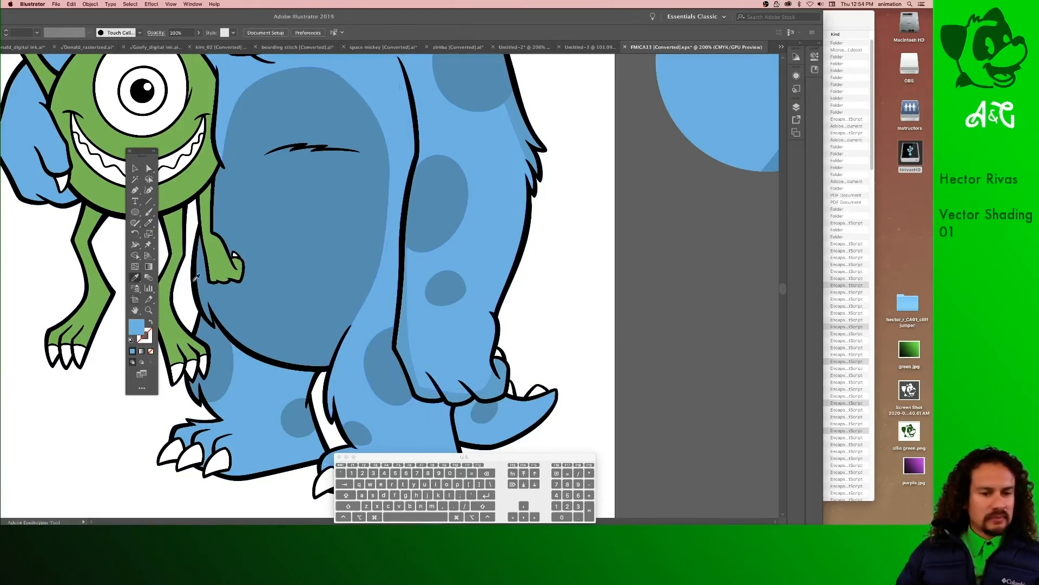
alt+click(390, 301)
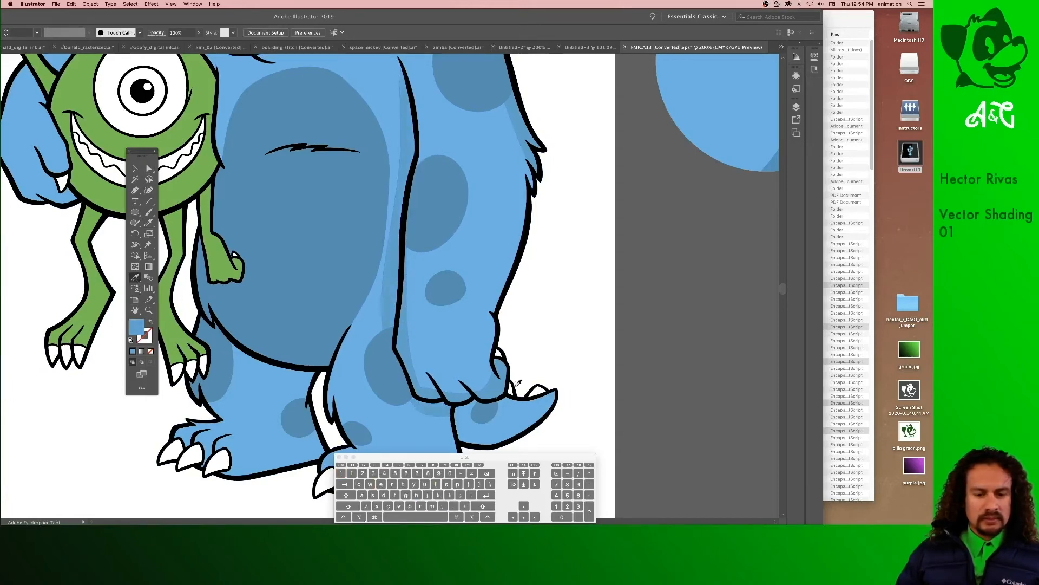
Examine the new arm, torso and leg shading within the whole artwork and up close.
key(cmd+minus)
key(super+minus)
key(super+minus)
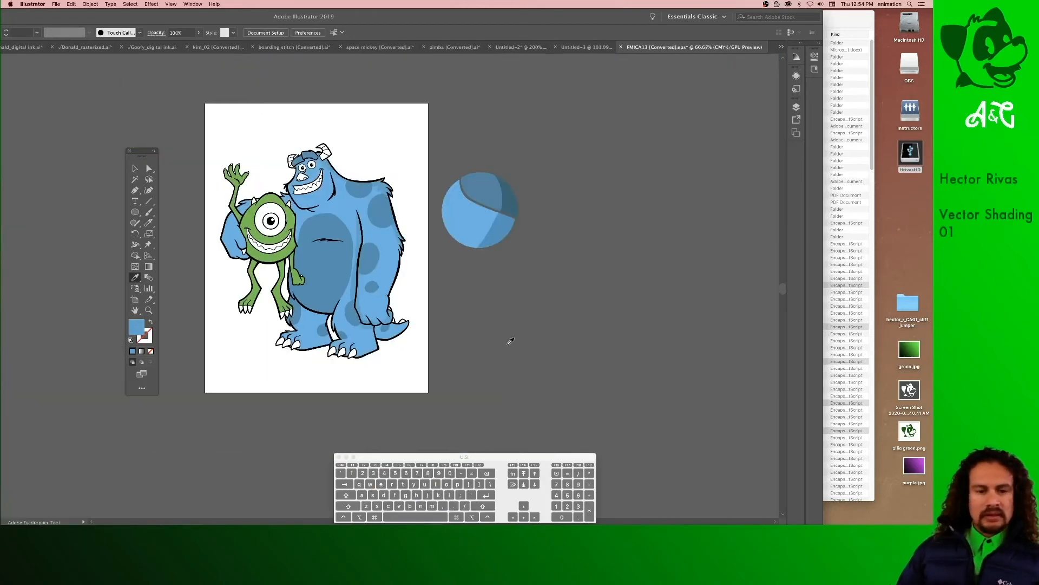
drag(453, 313, 546, 334)
key(super+equal)
key(super+equal)
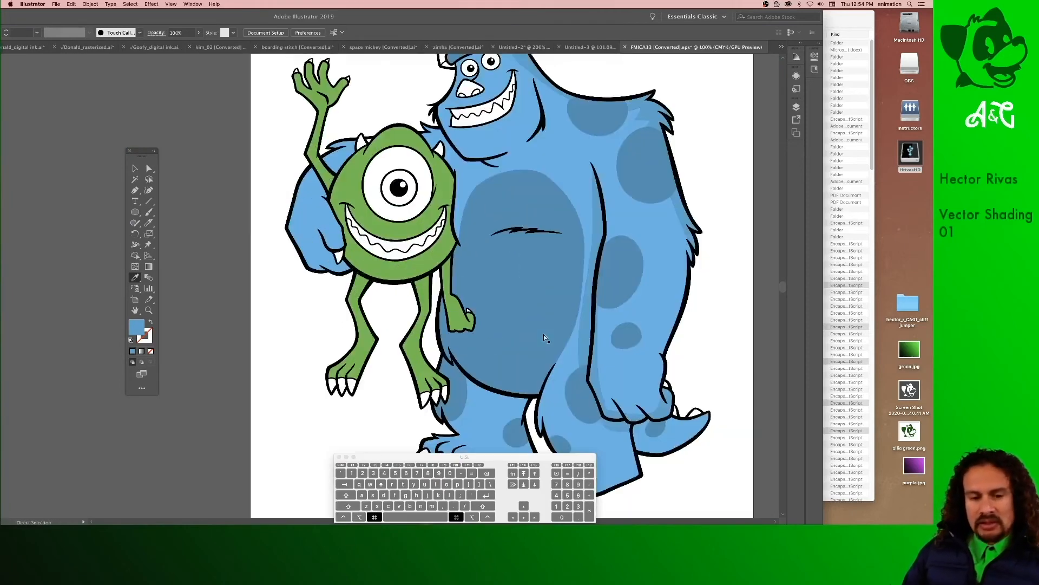
mouse_move(635, 323)
mouse_down()
mouse_move(542, 361)
mouse_move(569, 300)
mouse_up()
drag(560, 353, 578, 307)
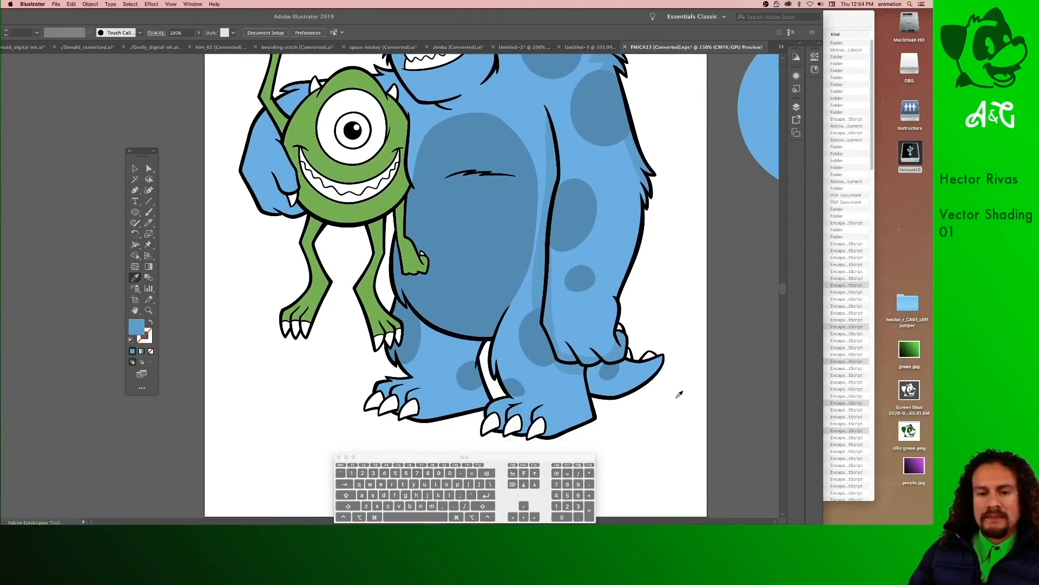
Select the large monster's blue body shape around the near leg and foot.
super+click(571, 410)
key(super+equal)
key(super+equal)
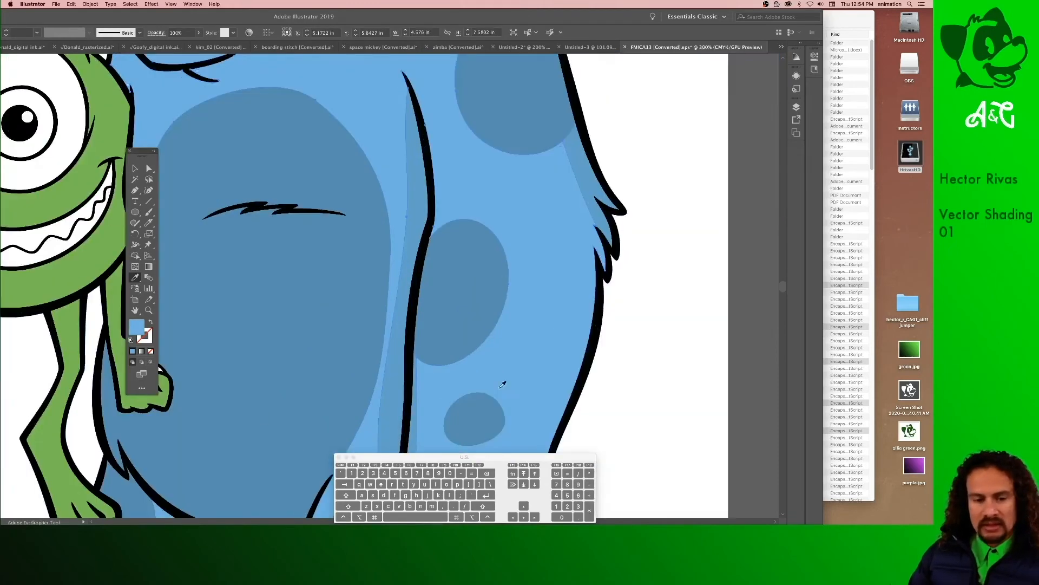
drag(484, 353, 502, 158)
drag(511, 294, 522, 212)
drag(538, 362, 574, 267)
click(706, 368)
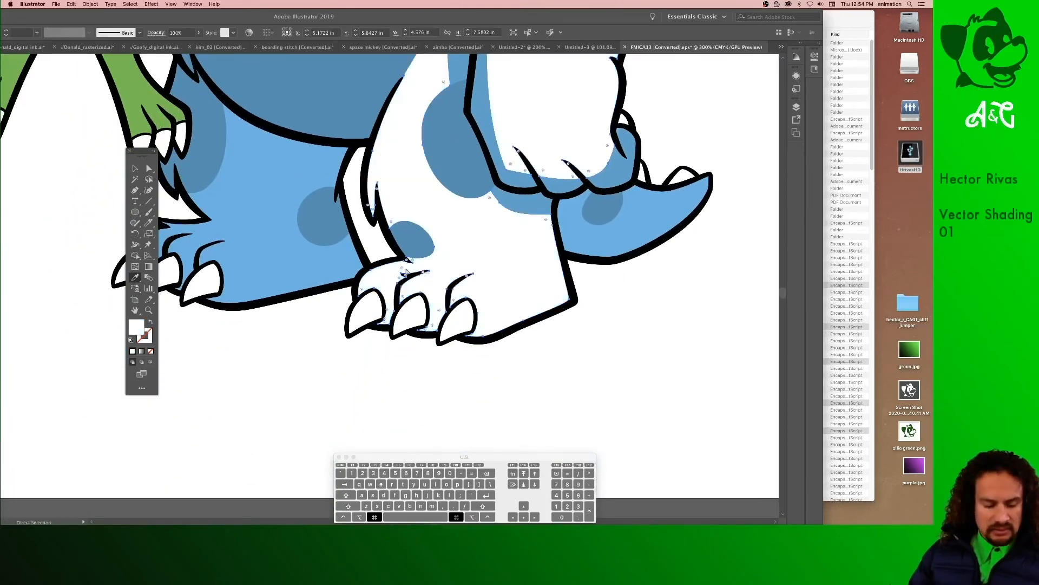
key(super+z)
click(147, 170)
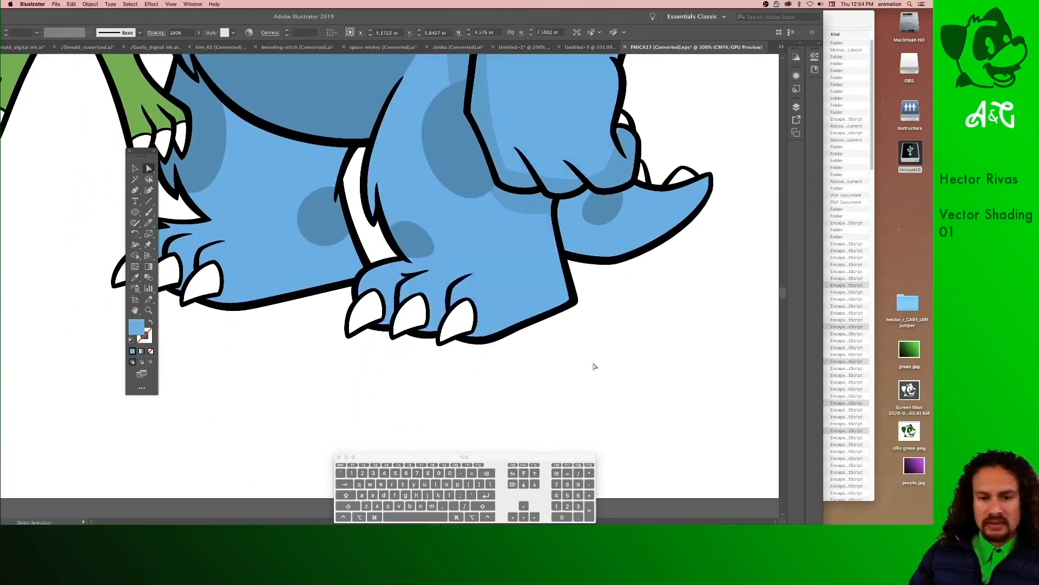
drag(510, 277, 688, 385)
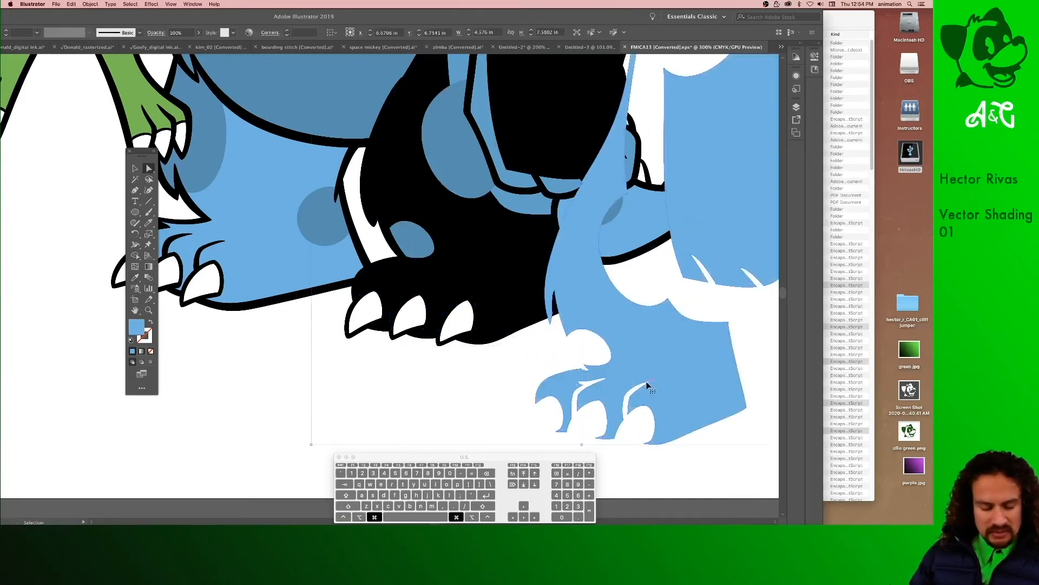
key(super+z)
Cut a shading piece along the heel and sole of the large monster's near foot with the Knife tool.
click(149, 223)
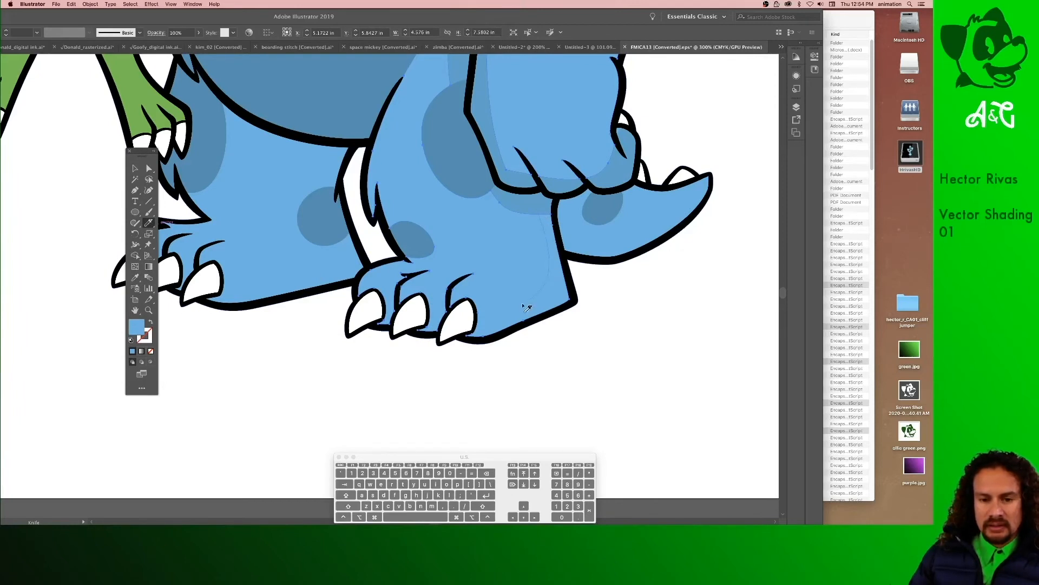
mouse_move(515, 314)
mouse_down()
mouse_move(452, 323)
mouse_move(331, 311)
mouse_up()
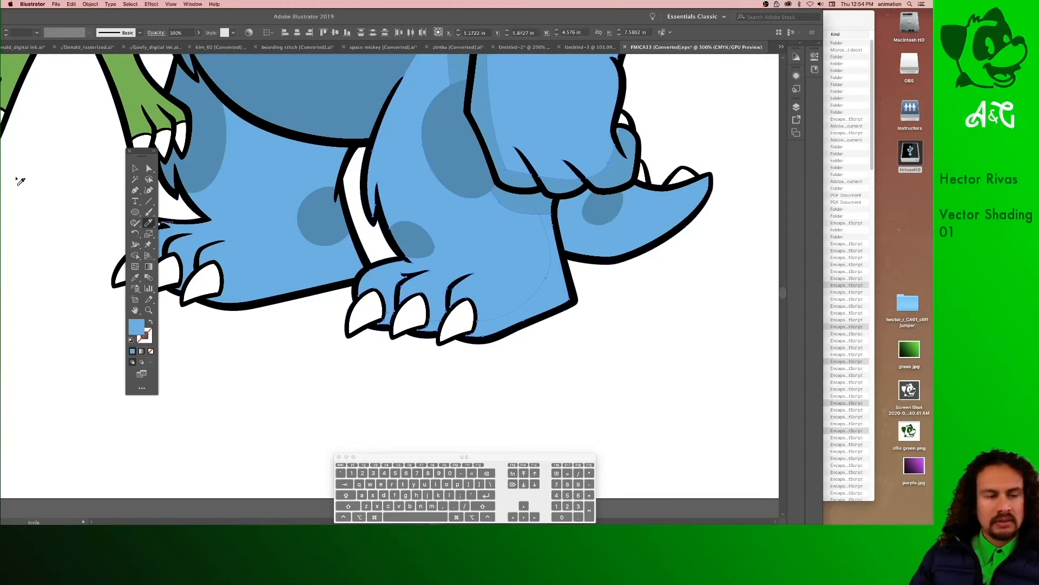
click(150, 168)
click(547, 351)
Fill the cut heel and sole piece of the near foot with the darker shading blue using the Eyedropper tool.
click(544, 301)
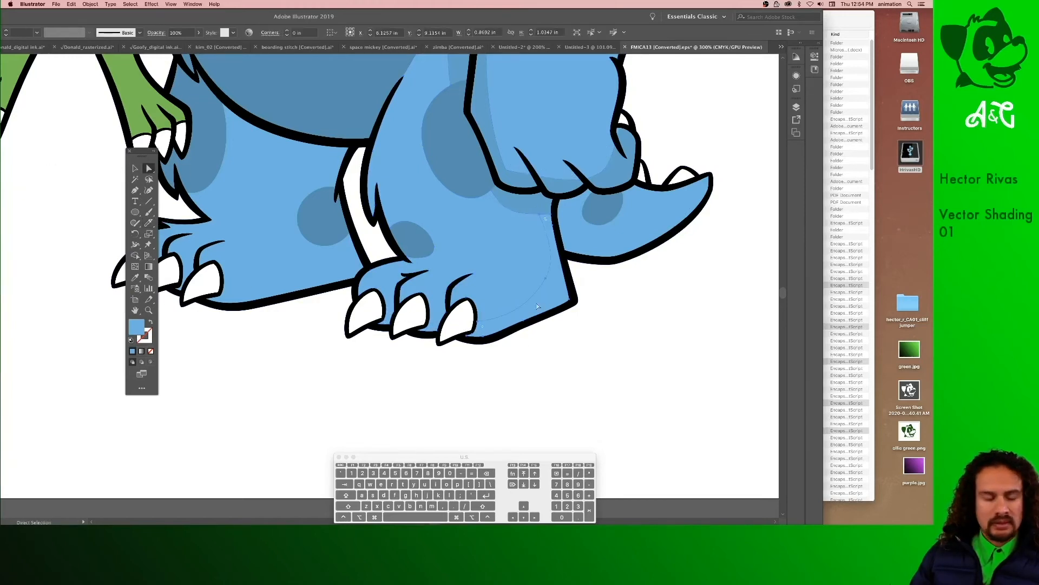
key(i)
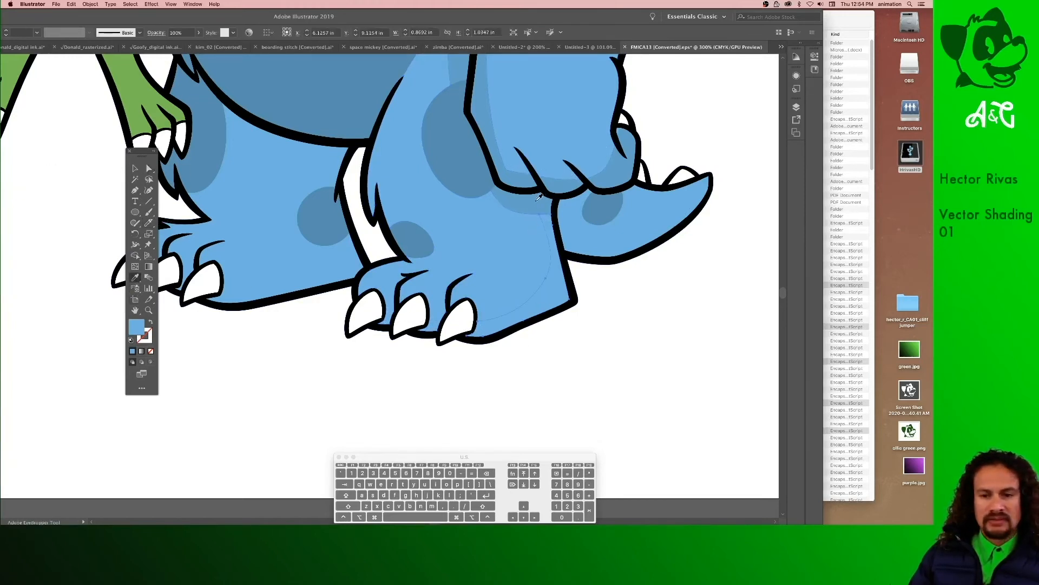
click(495, 300)
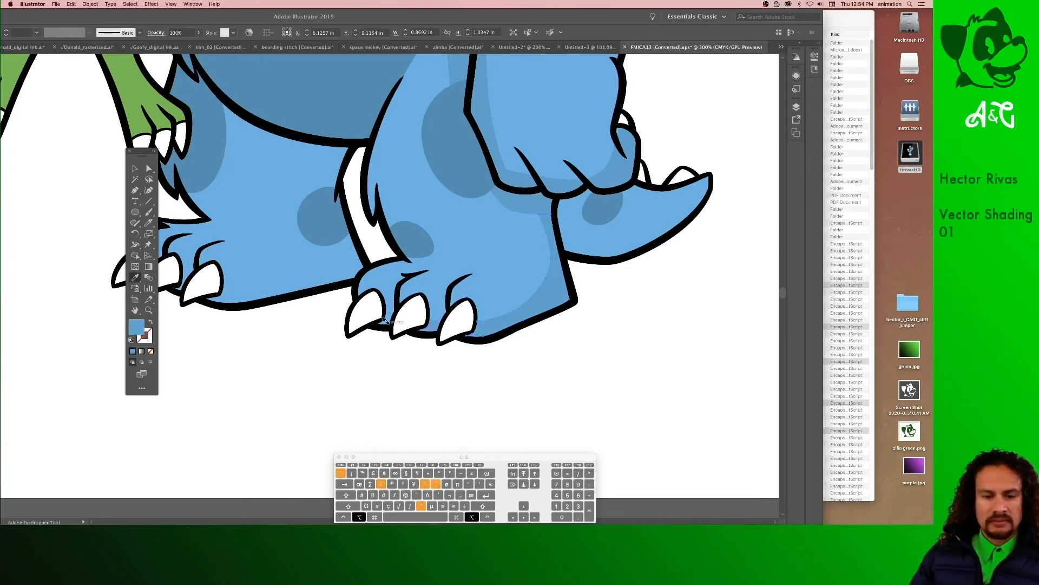
super+click(568, 378)
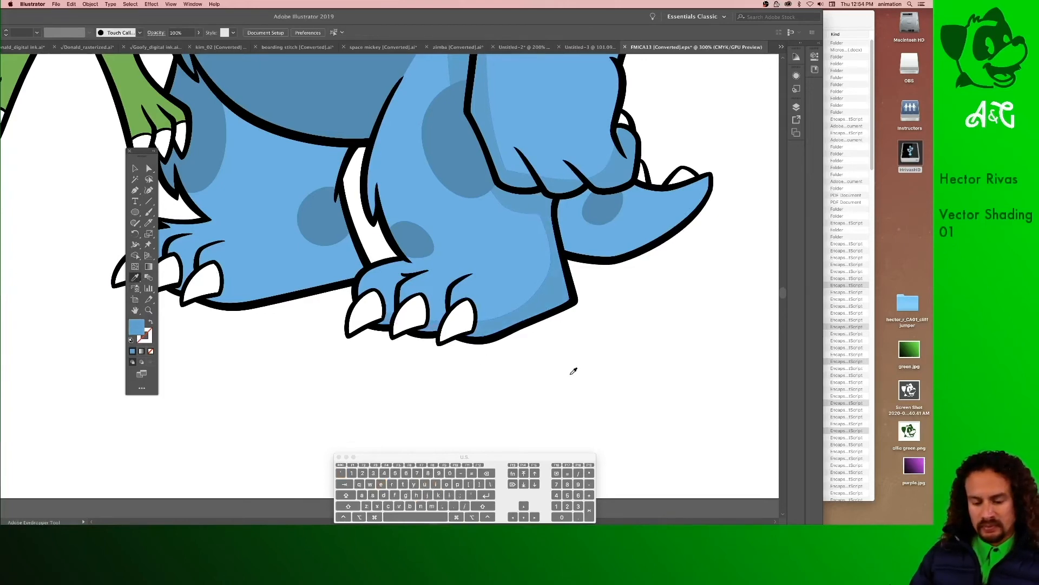
Cut a shading piece out of the large monster's far leg and foot with a curved Knife stroke from the belly down to the toes.
key(super+minus)
key(super+minus)
key(super+minus)
key(space)
drag(468, 321, 548, 428)
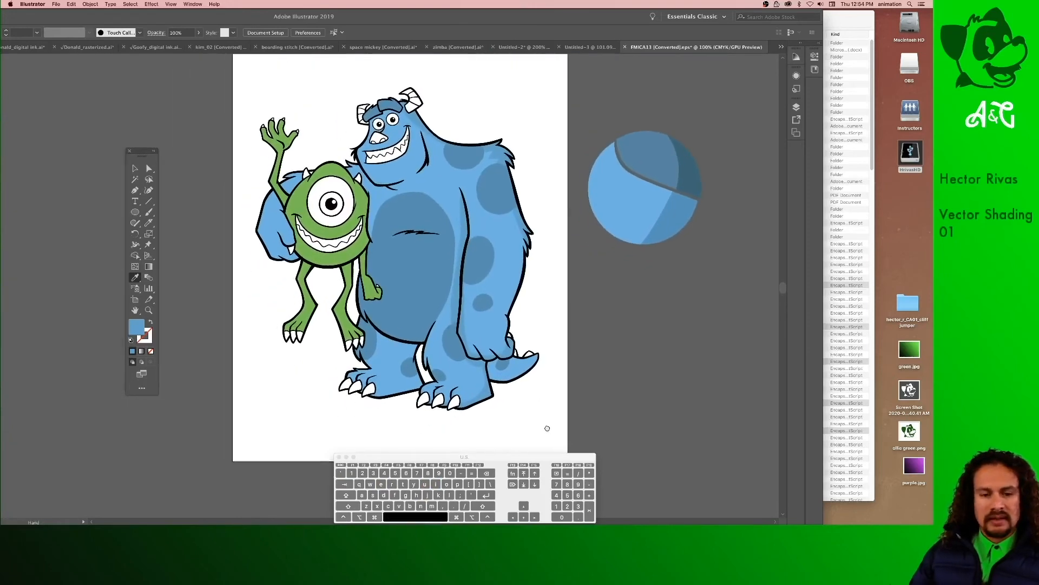
super+click(393, 363)
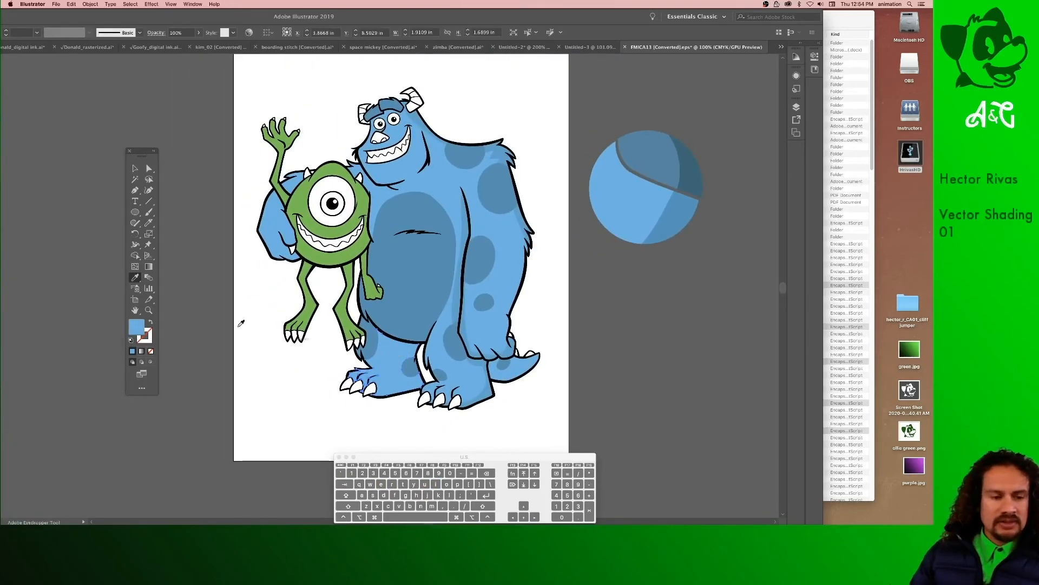
click(149, 223)
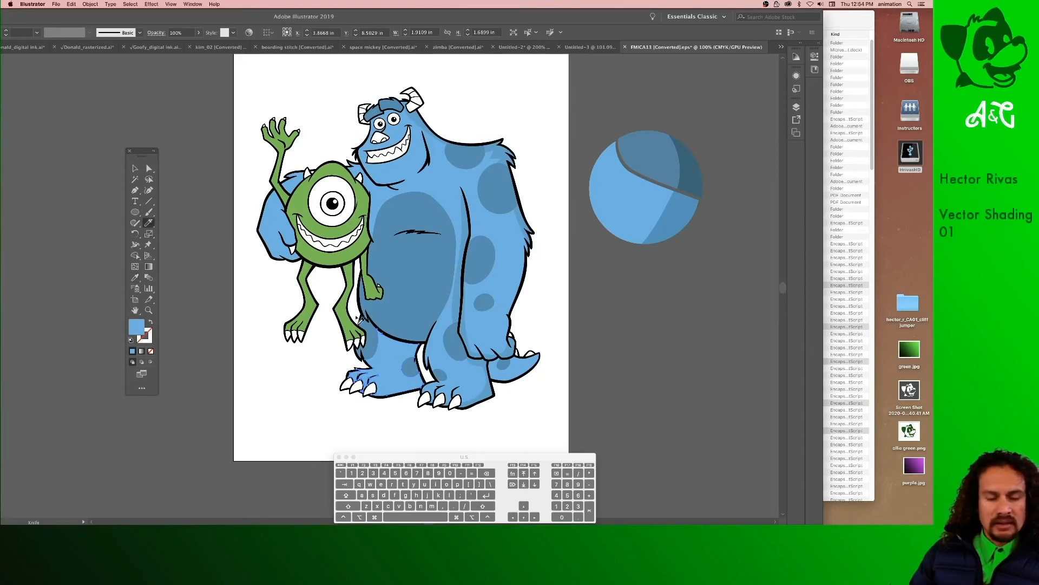
mouse_move(386, 342)
mouse_down()
mouse_move(408, 366)
mouse_move(399, 393)
mouse_move(371, 410)
mouse_up()
click(149, 168)
click(420, 427)
Apply the near foot's darker shading blue to the cut far leg and foot piece with the Eyedropper tool.
click(407, 349)
click(135, 277)
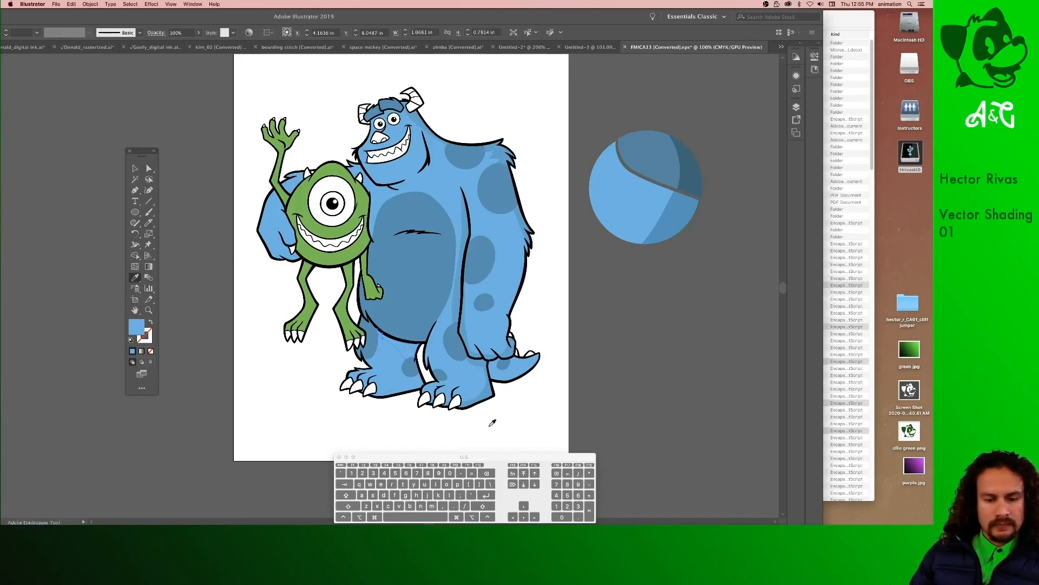
click(469, 398)
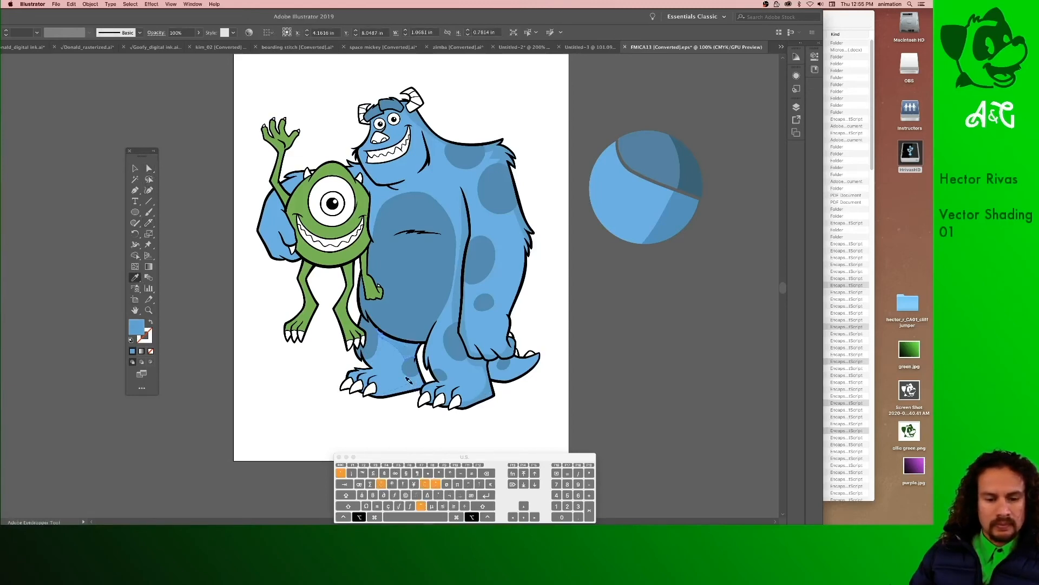
key(super+shift+a)
Fill the large monster's belly patch with a lighter blue.
click(149, 169)
click(352, 334)
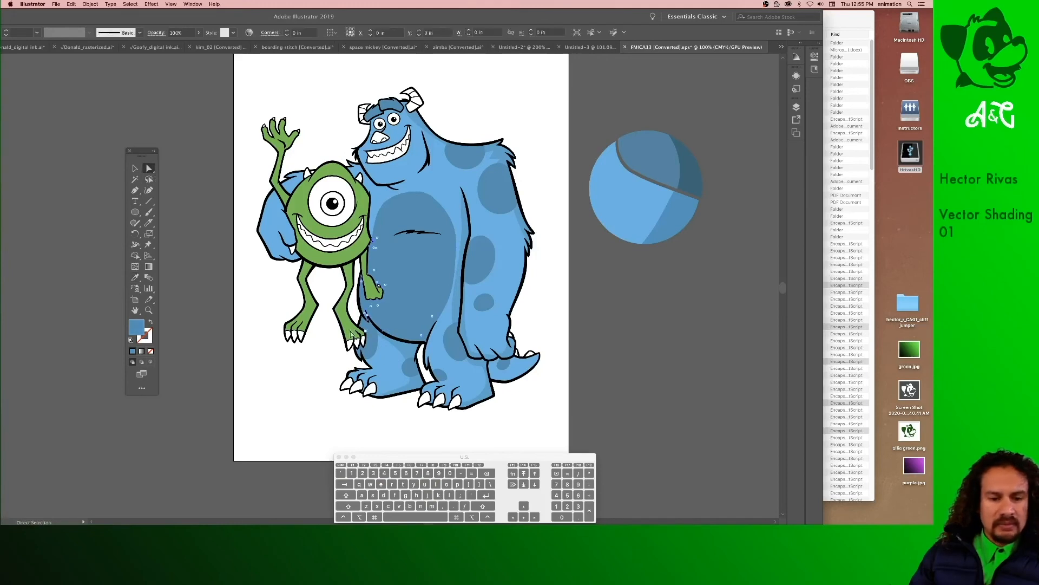
double_click(137, 328)
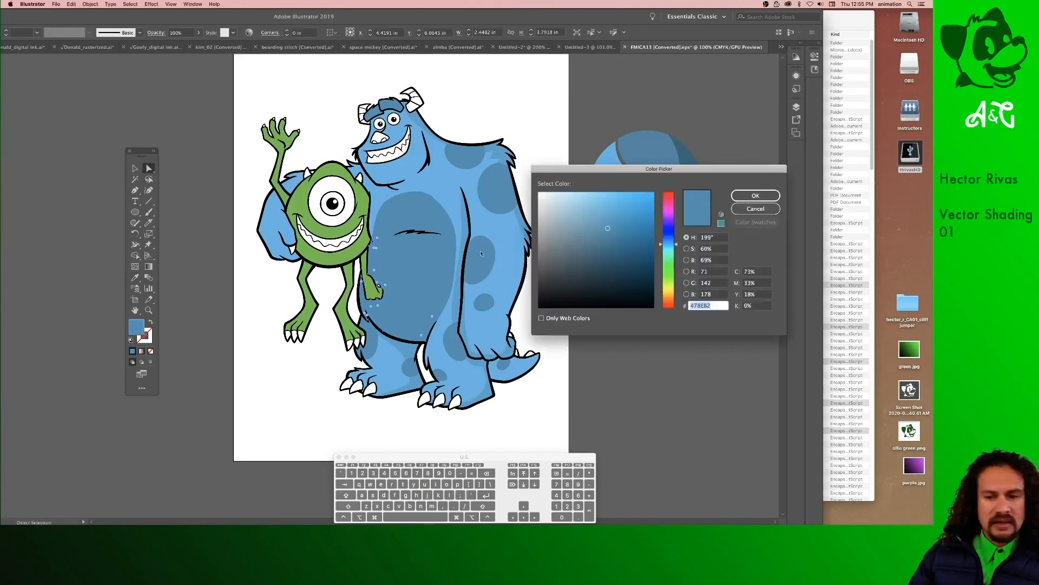
click(581, 202)
click(746, 197)
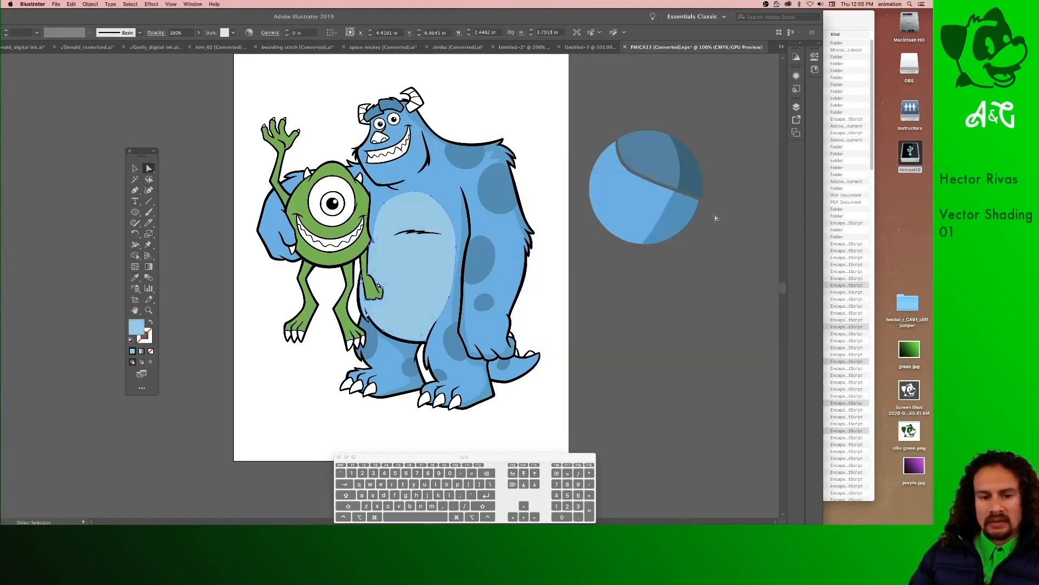
Apply the belly's lighter blue to the spots on the large monster's legs, tail, arm and shoulder with the Eyedropper tool.
click(135, 276)
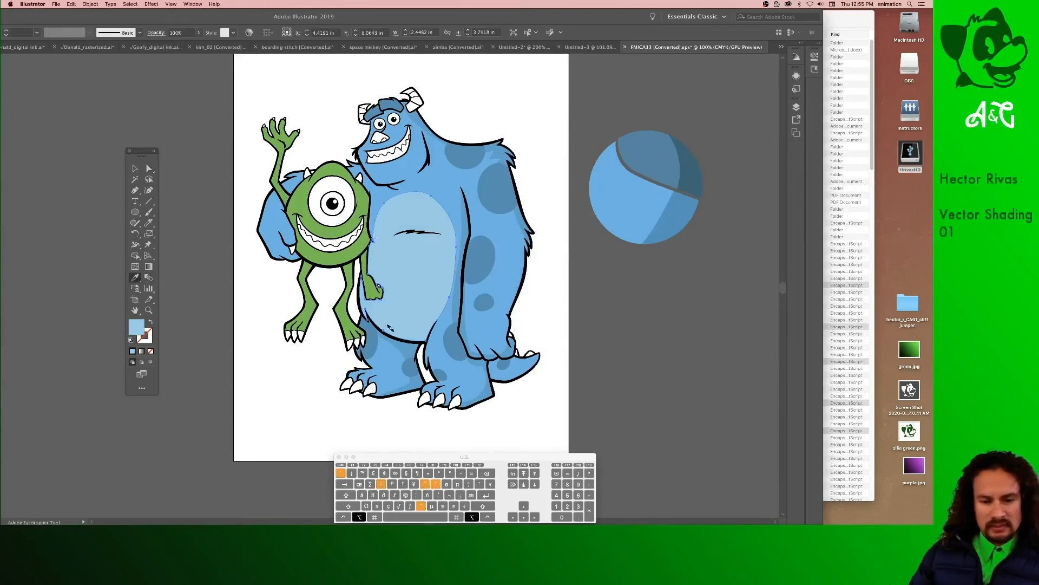
alt+click(366, 345)
alt+click(434, 371)
alt+click(446, 345)
alt+click(475, 264)
alt+click(484, 302)
alt+click(503, 361)
alt+click(494, 181)
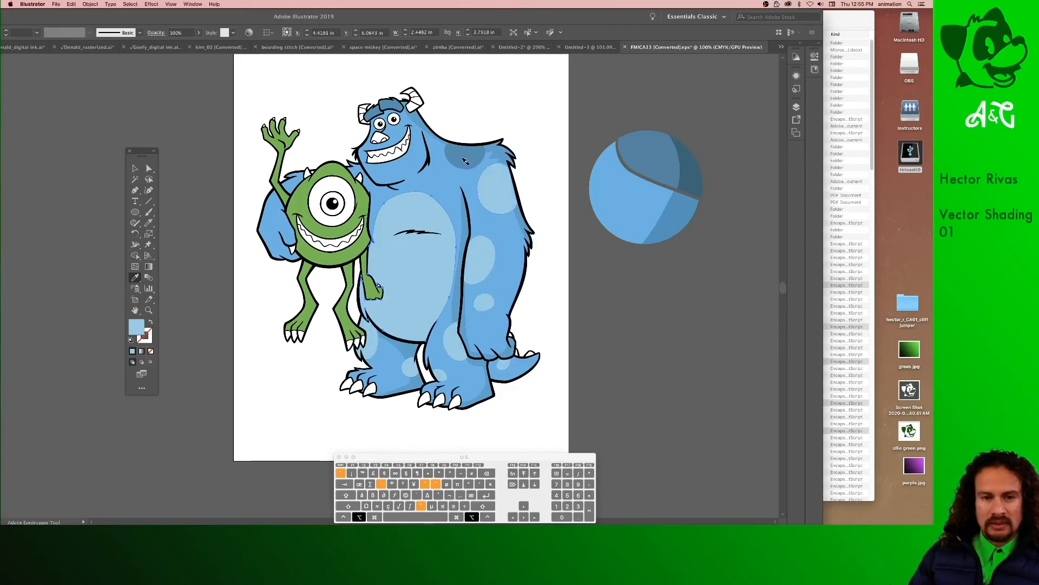
alt+click(465, 161)
super+click(585, 301)
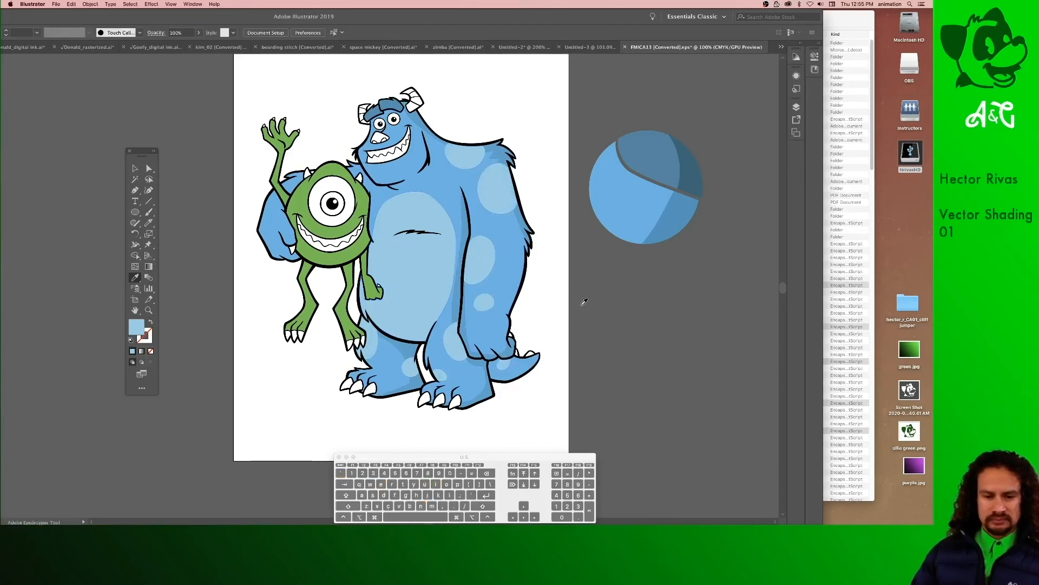
Cut the light blue spot on the large monster's far leg with a Knife stroke following the leg's shading edge.
key(super+equal)
key(super+equal)
key(super+equal)
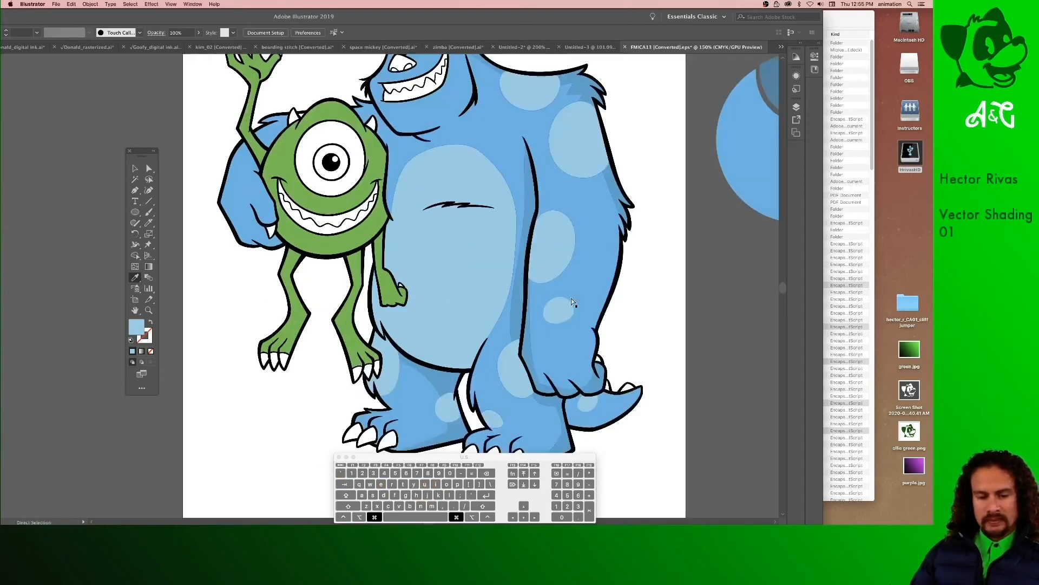
scroll(567, 315, down, 10)
scroll(567, 315, right, 5)
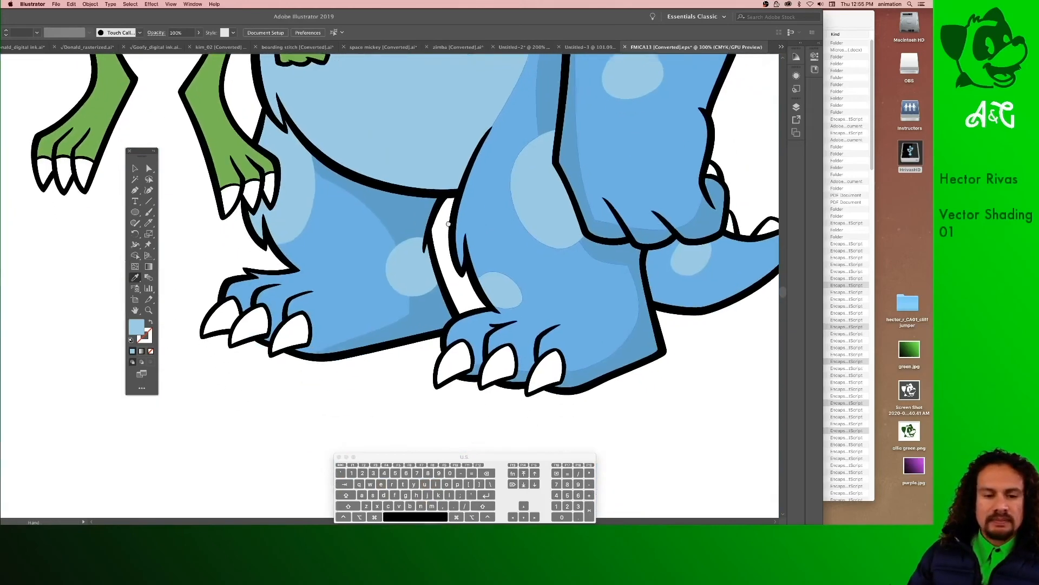
super+click(417, 265)
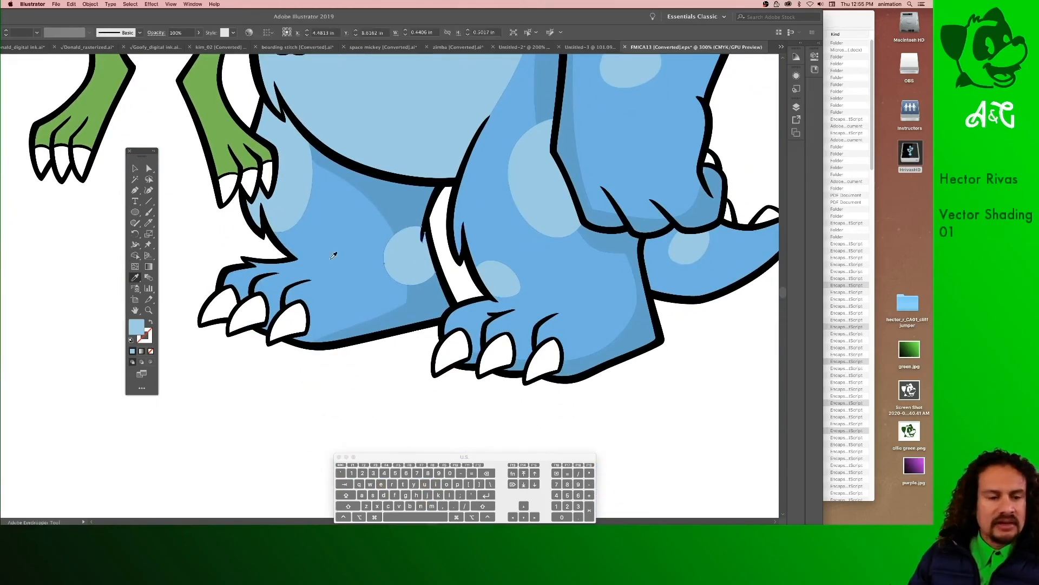
click(148, 224)
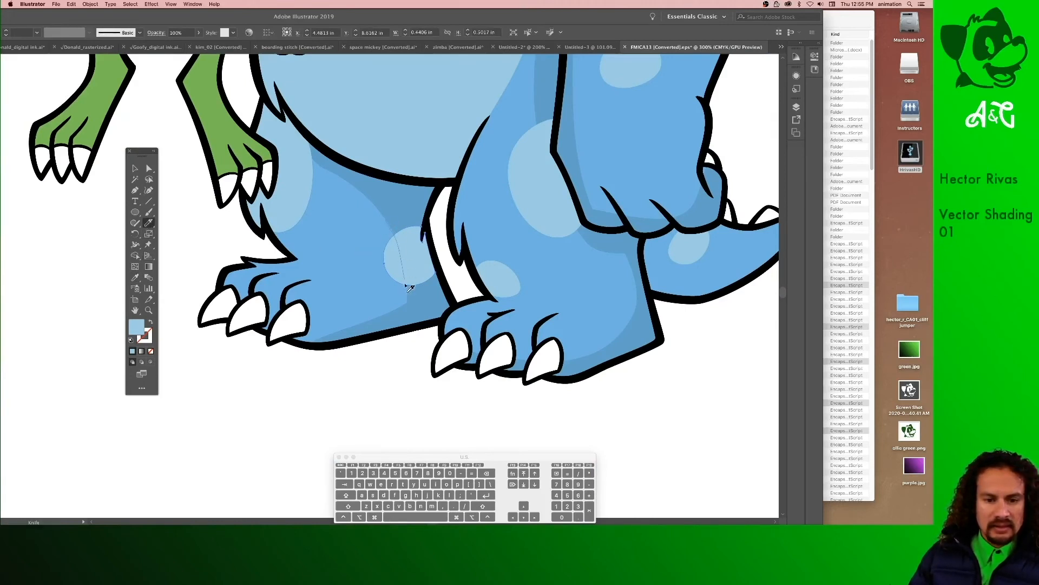
drag(405, 294, 406, 301)
click(149, 169)
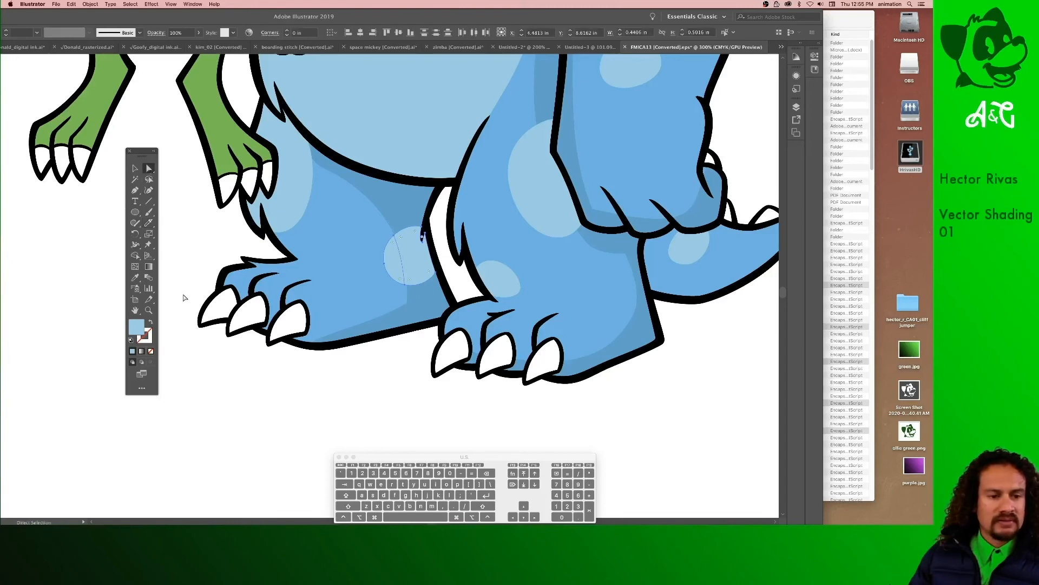
Fill the cut spot piece inside the far leg's shaded area with a slightly darker light blue.
click(410, 261)
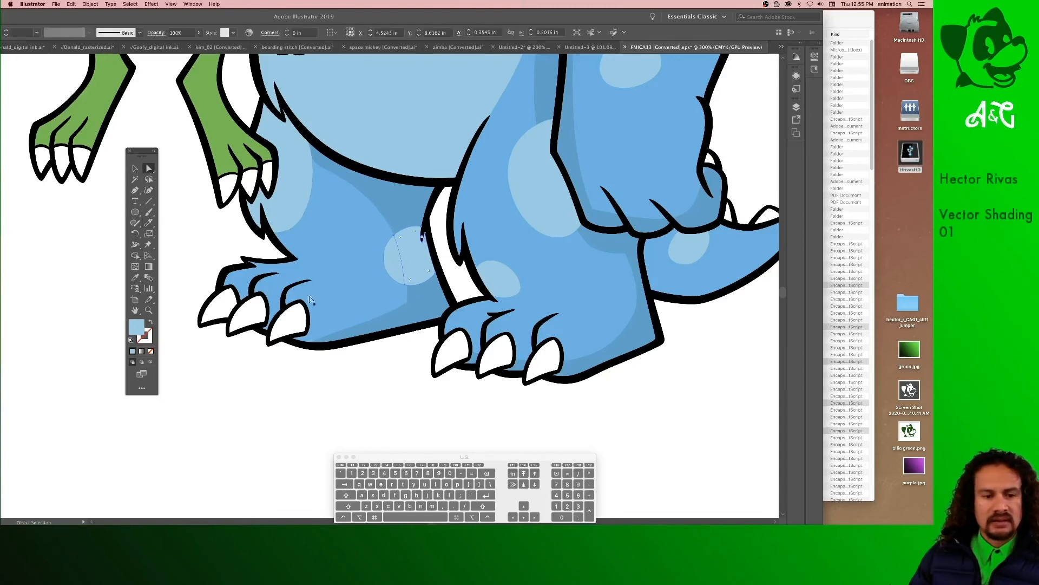
double_click(137, 328)
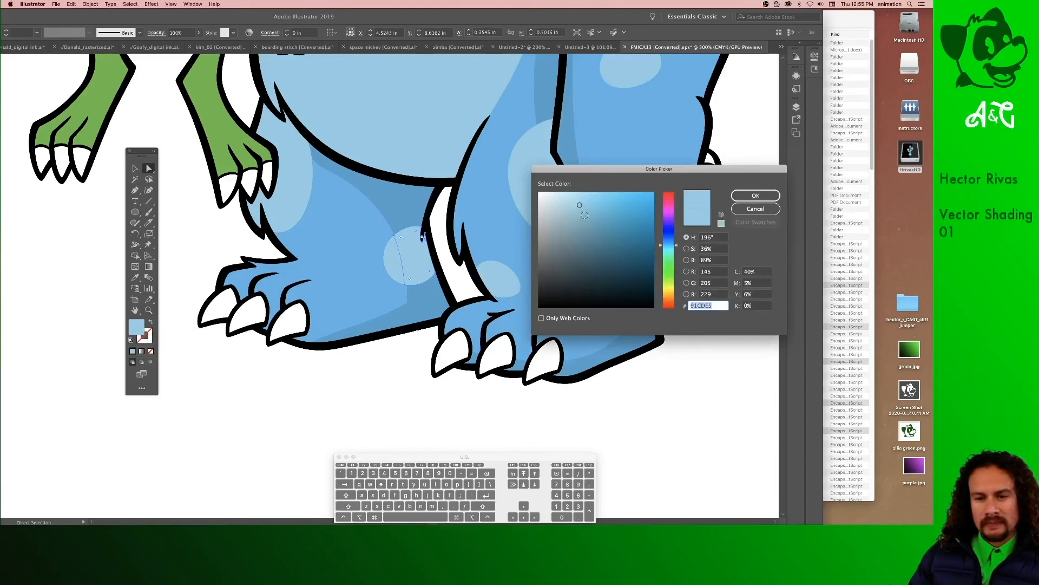
click(756, 195)
click(591, 401)
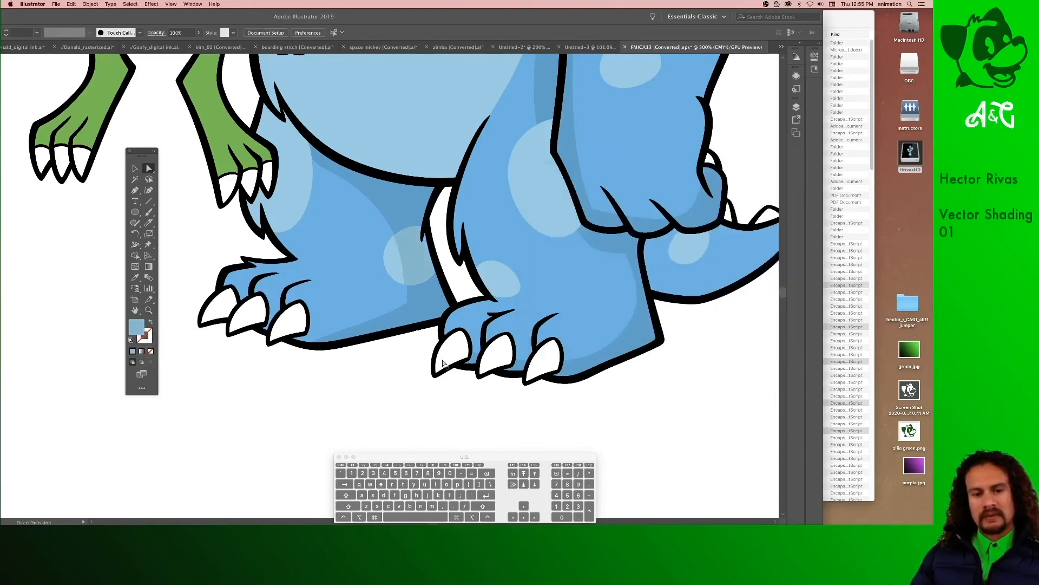
Examine the large monster's recolored spots and shading from the feet up to the shoulder and across the whole illustration.
key(super+minus)
key(super+minus)
key(space)
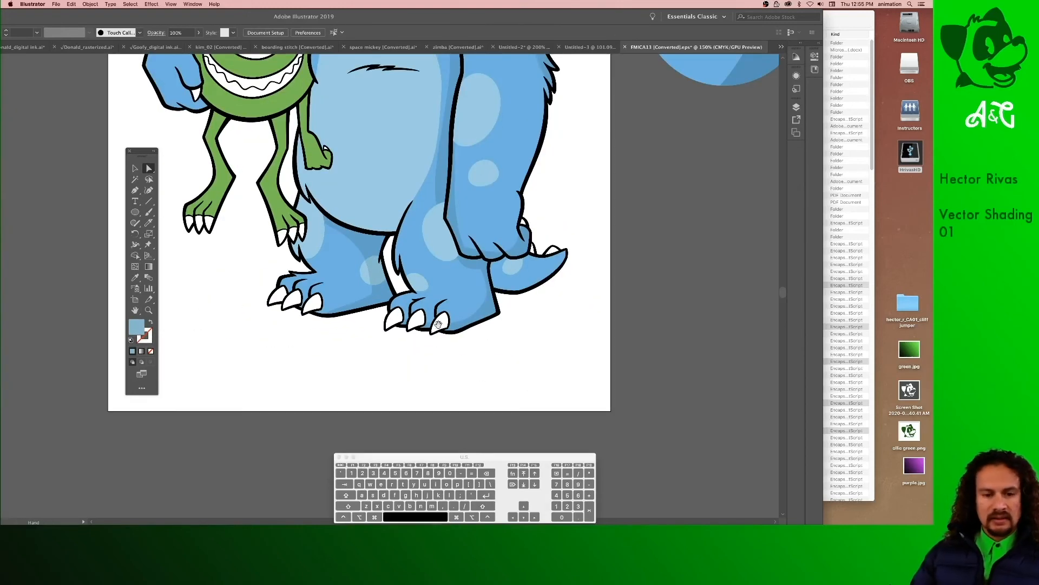
drag(436, 324, 447, 372)
key(space)
drag(390, 353, 390, 398)
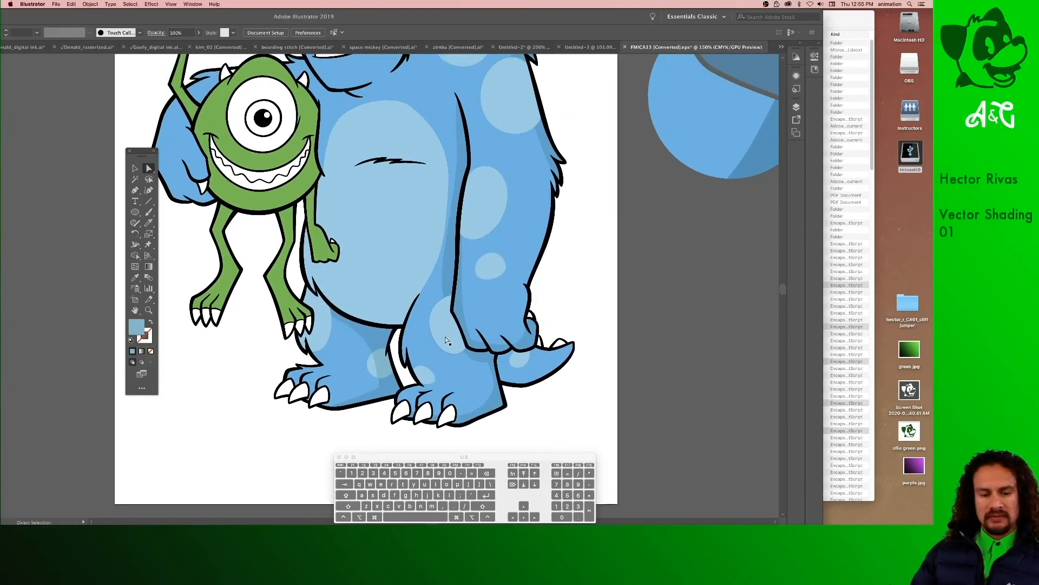
key(space)
drag(491, 120, 491, 152)
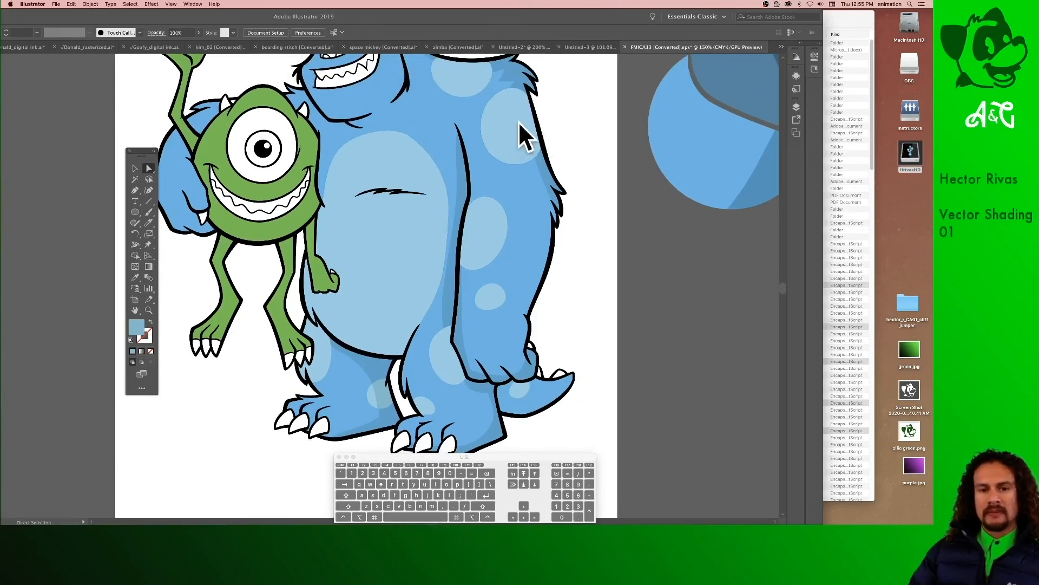
key(super+minus)
key(super+minus)
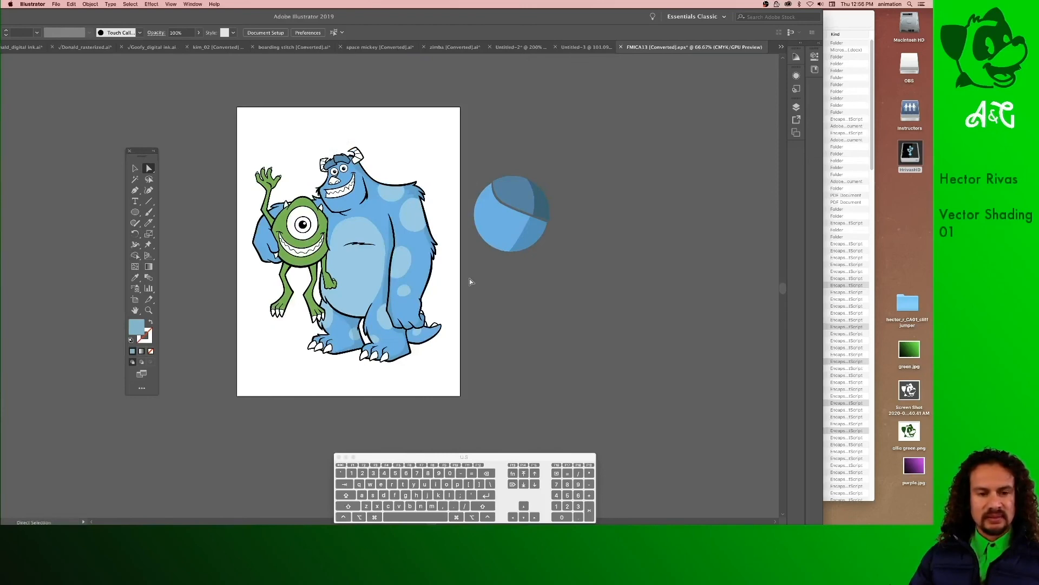
Cut a shading piece out of the small green monster's body with a curved Knife stroke along the side facing the large monster.
key(super+equal)
key(super+equal)
key(super+equal)
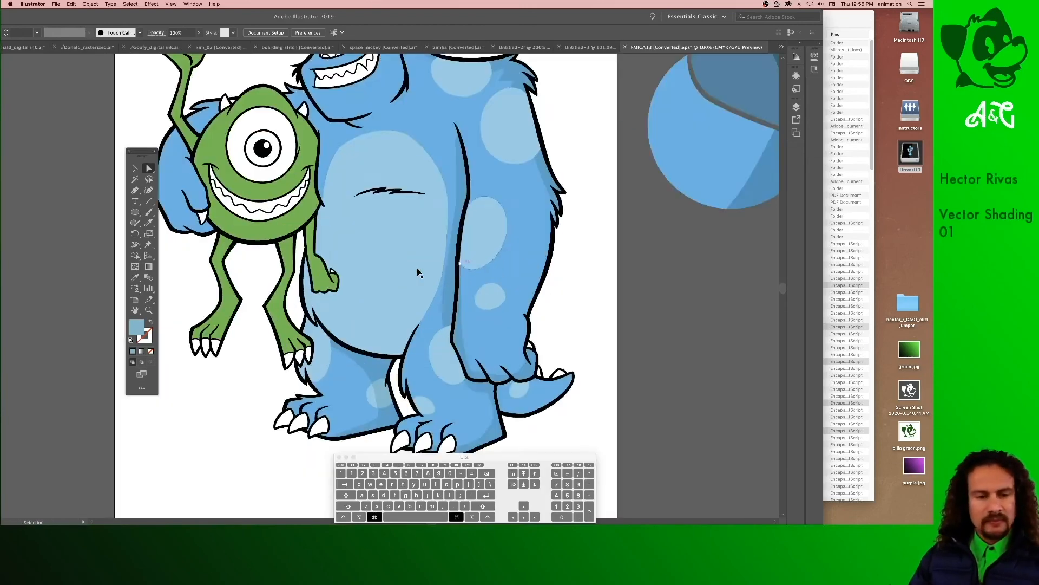
drag(313, 193, 438, 288)
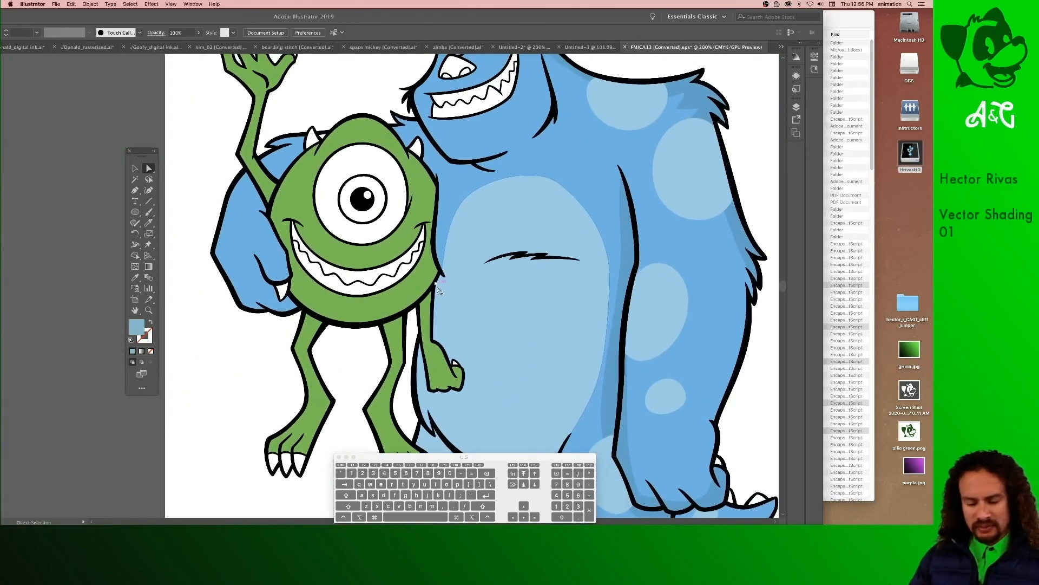
key(super+equal)
key(super+equal)
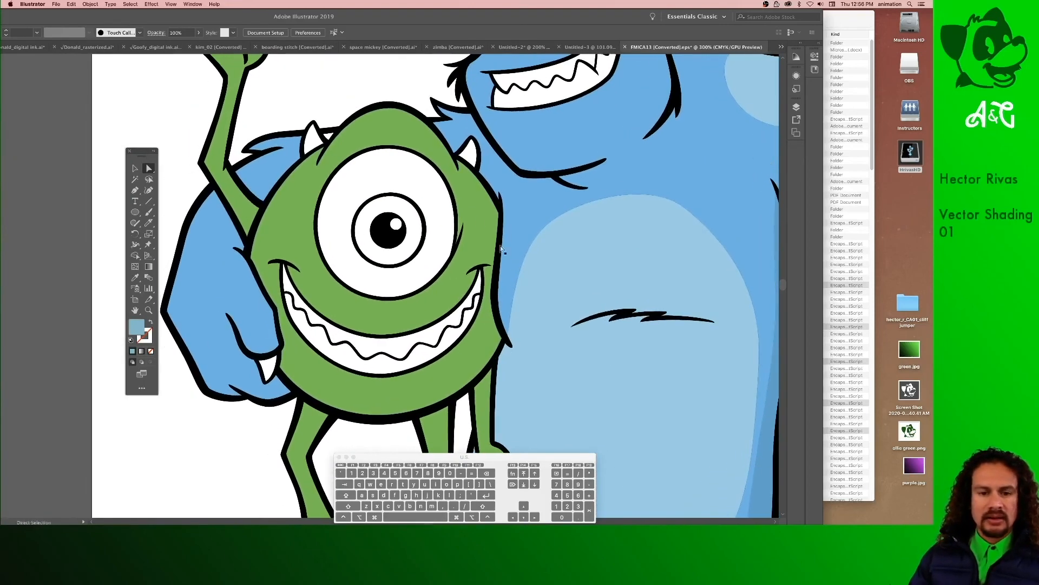
alt+click(475, 212)
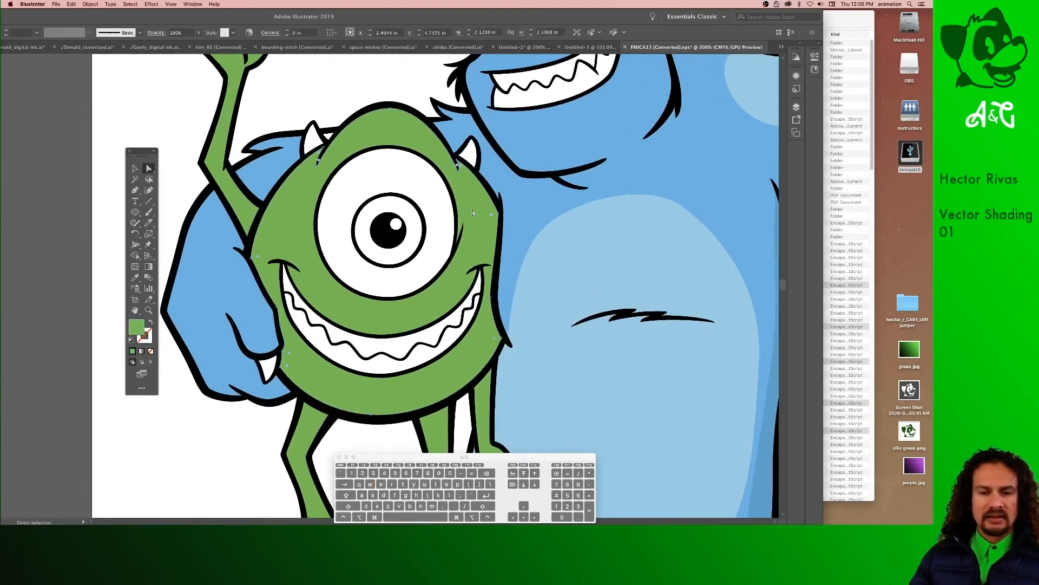
drag(470, 201, 609, 249)
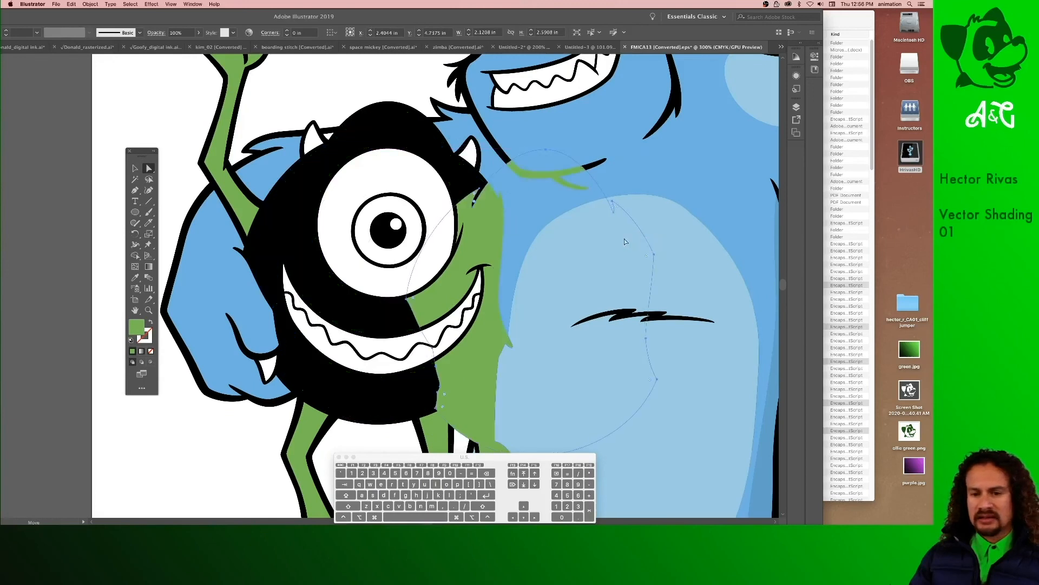
key(super+z)
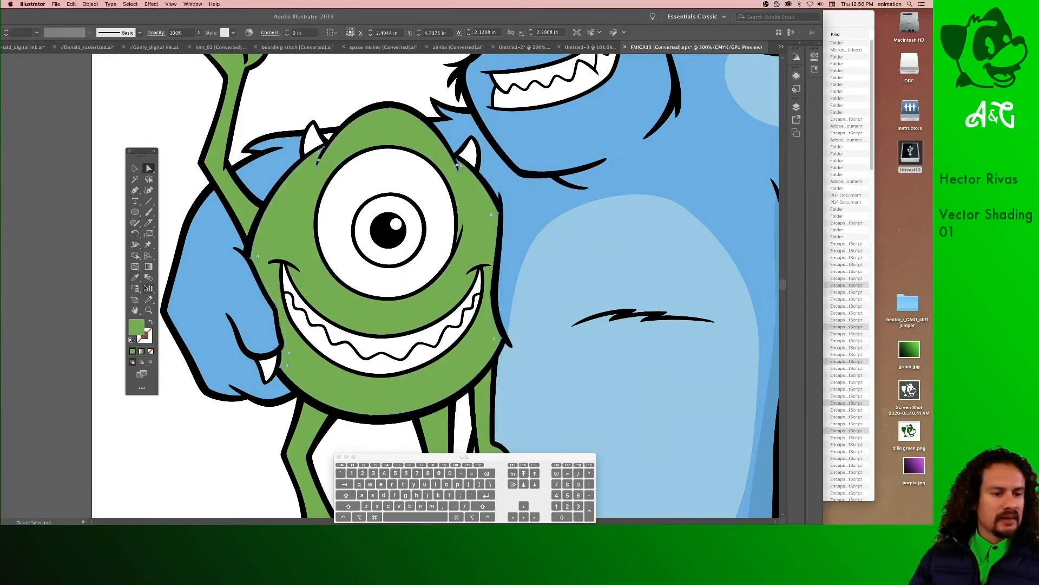
click(149, 223)
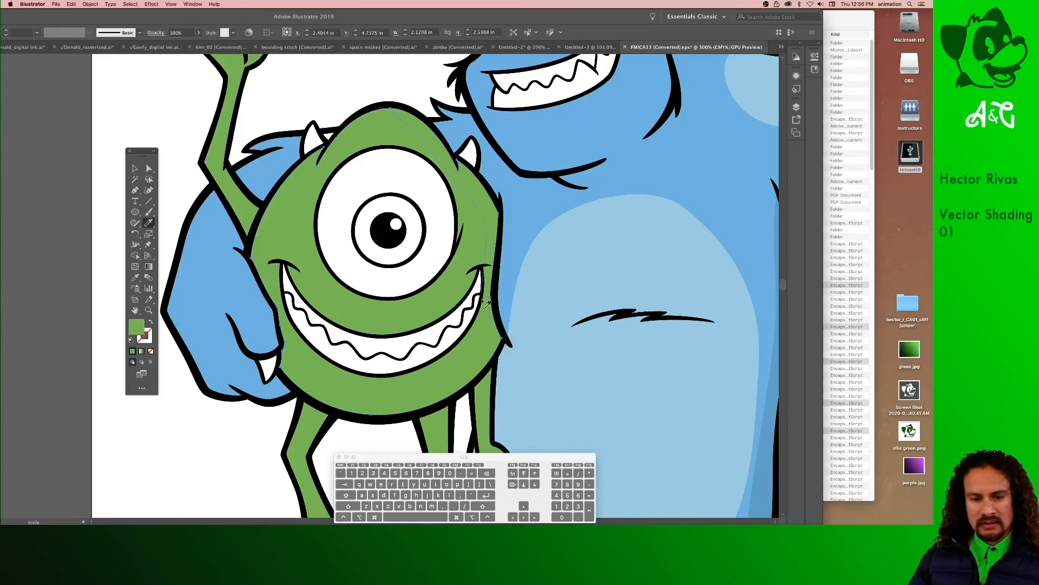
drag(486, 326, 492, 372)
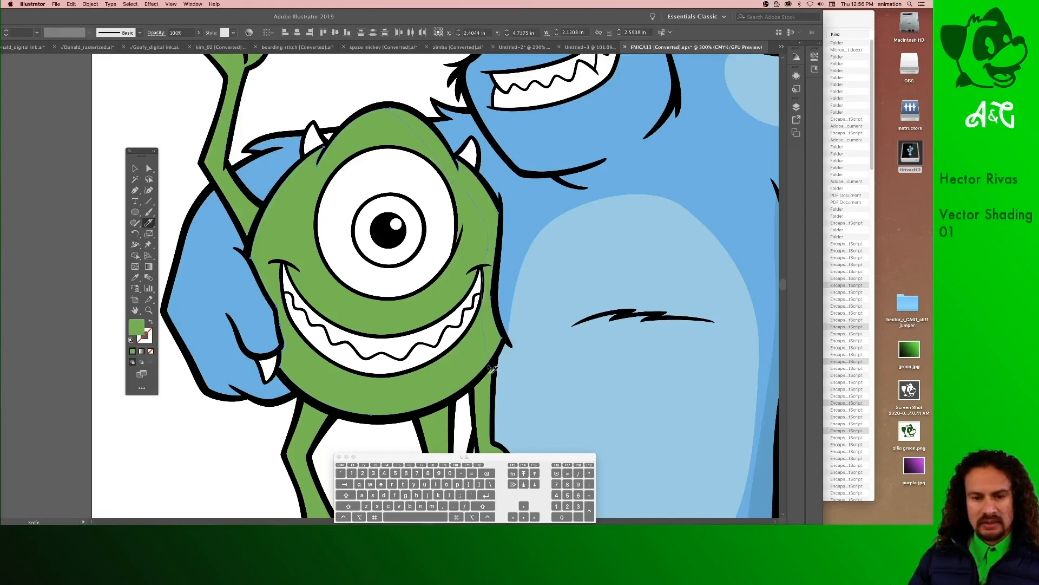
click(149, 168)
key(super+shift+a)
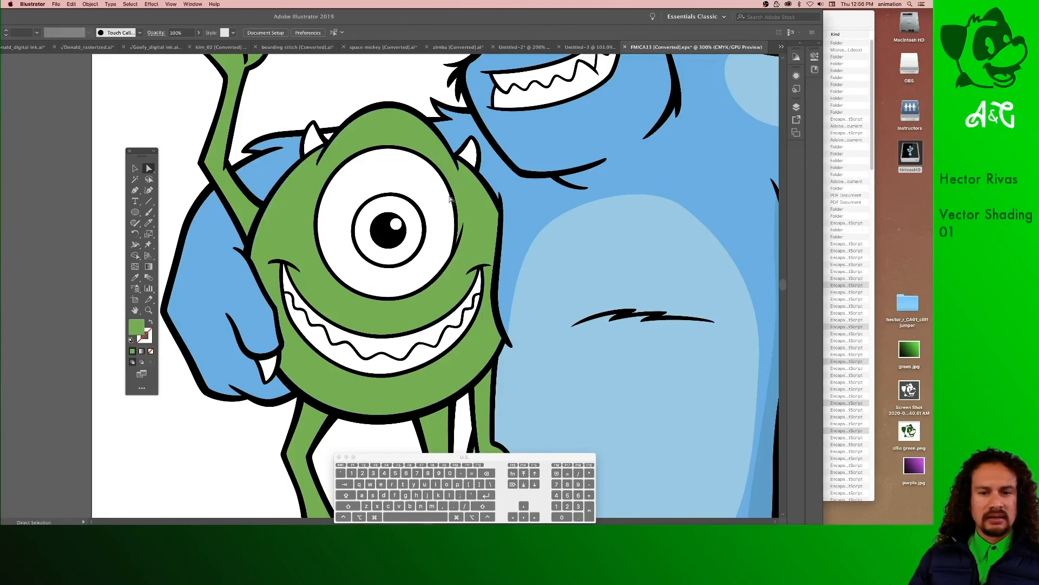
Fill the small monster's cut body piece with the darker shading green 559939.
click(478, 199)
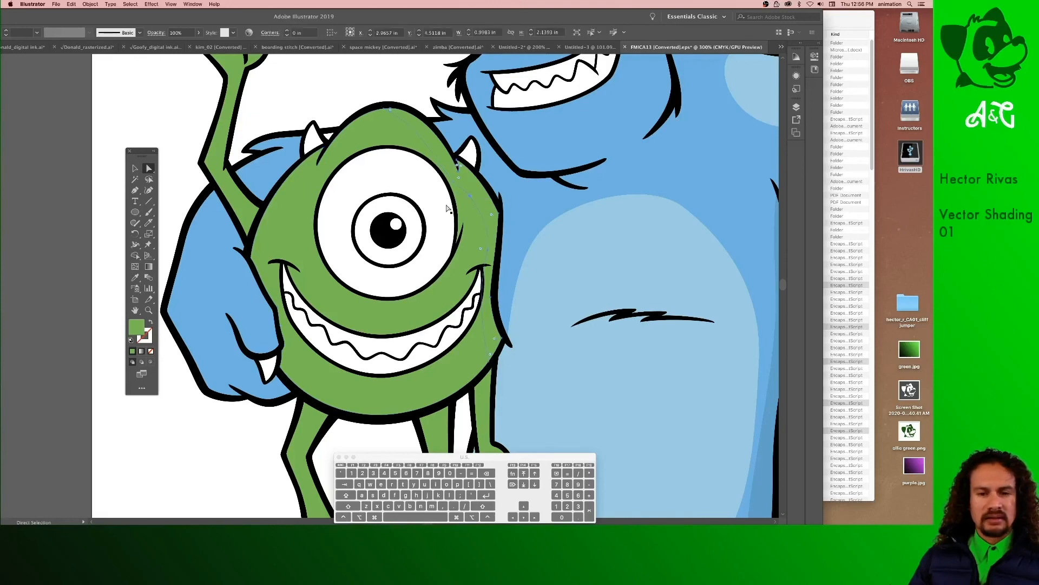
double_click(137, 326)
click(611, 237)
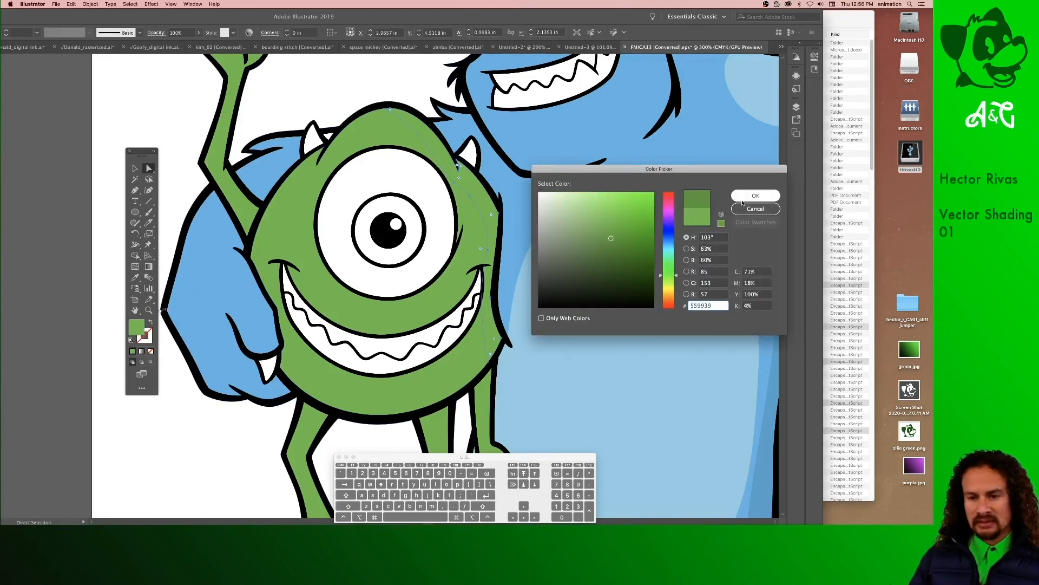
click(756, 195)
click(337, 101)
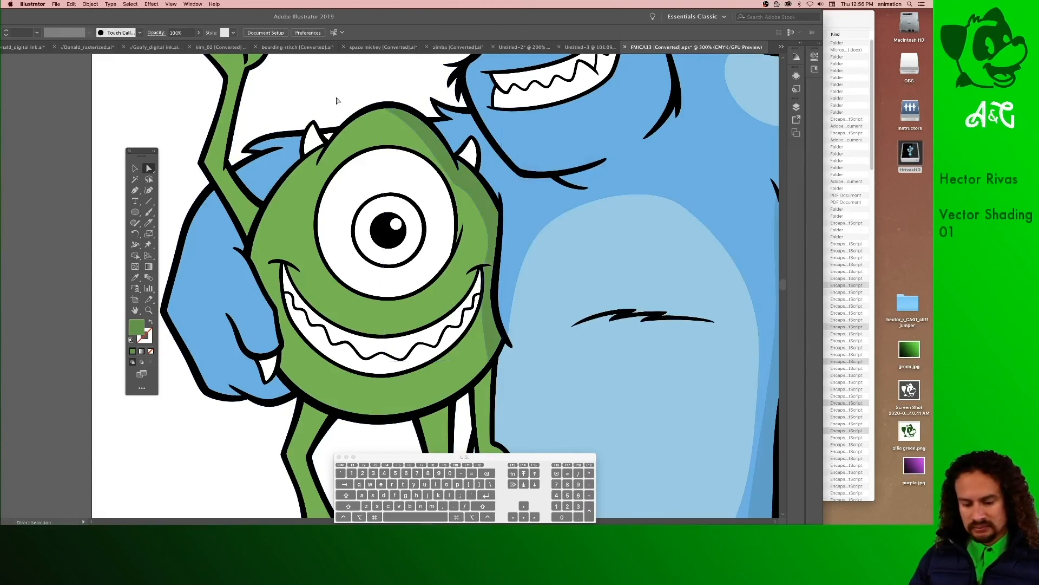
key(super+minus)
key(super+minus)
key(super+minus)
key(space)
drag(418, 207, 462, 199)
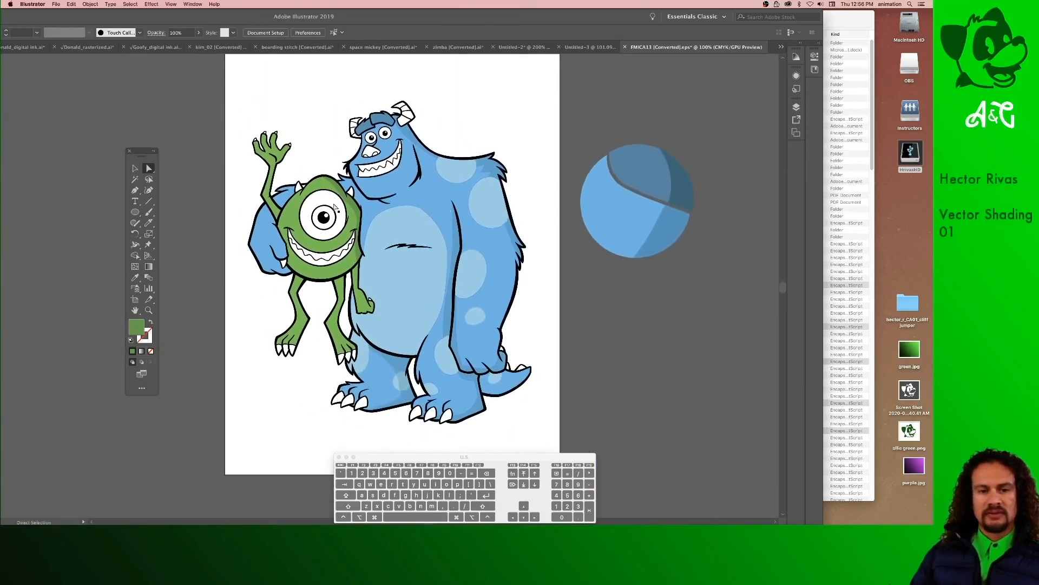